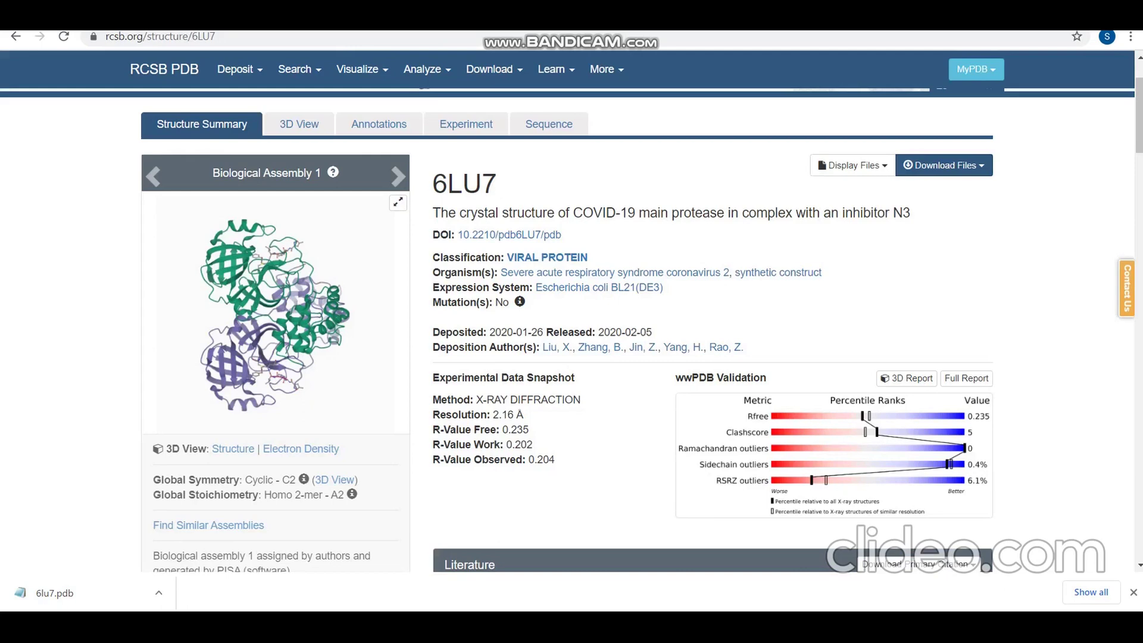
# Download the 6LU7 structure file in PDB Format from its structure summary page.
pyautogui.scroll(-1, 567, 330)
pyautogui.scroll(3, 567, 330)
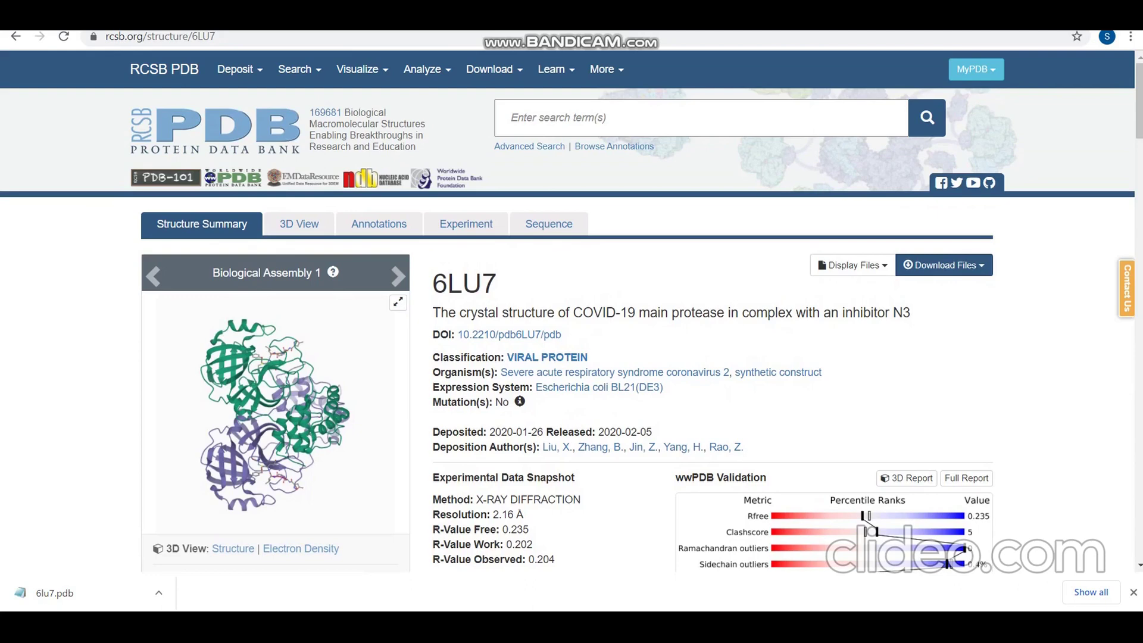
pyautogui.click(943, 264)
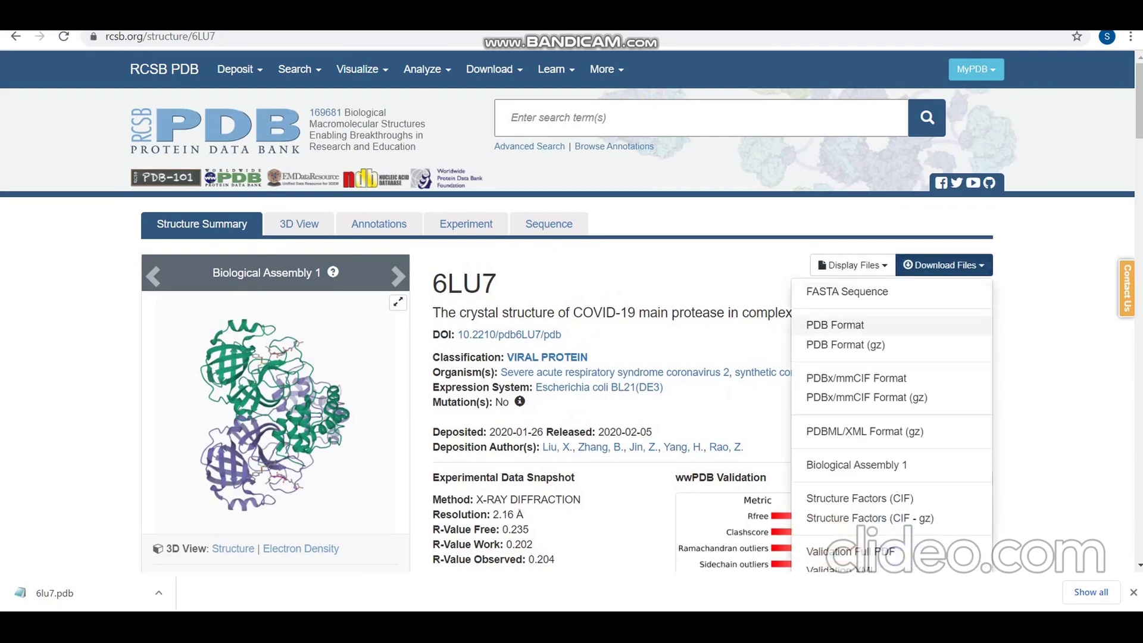
pyautogui.click(835, 325)
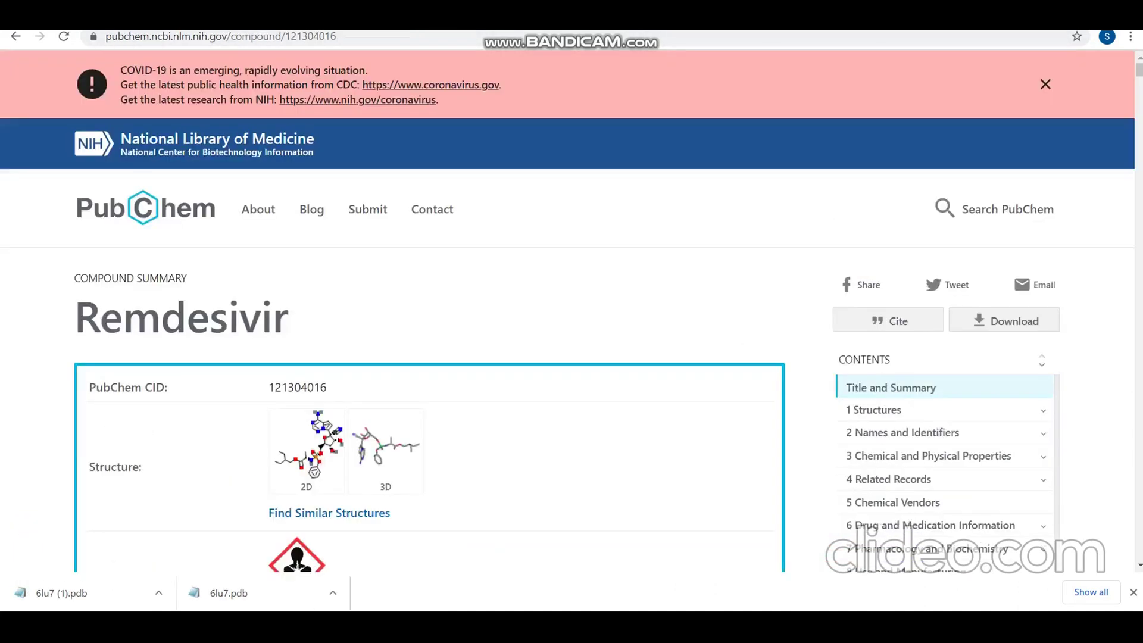
# Save the 3D conformer of Remdesivir from its PubChem page as an SDF file.
pyautogui.scroll(-1, 572, 309)
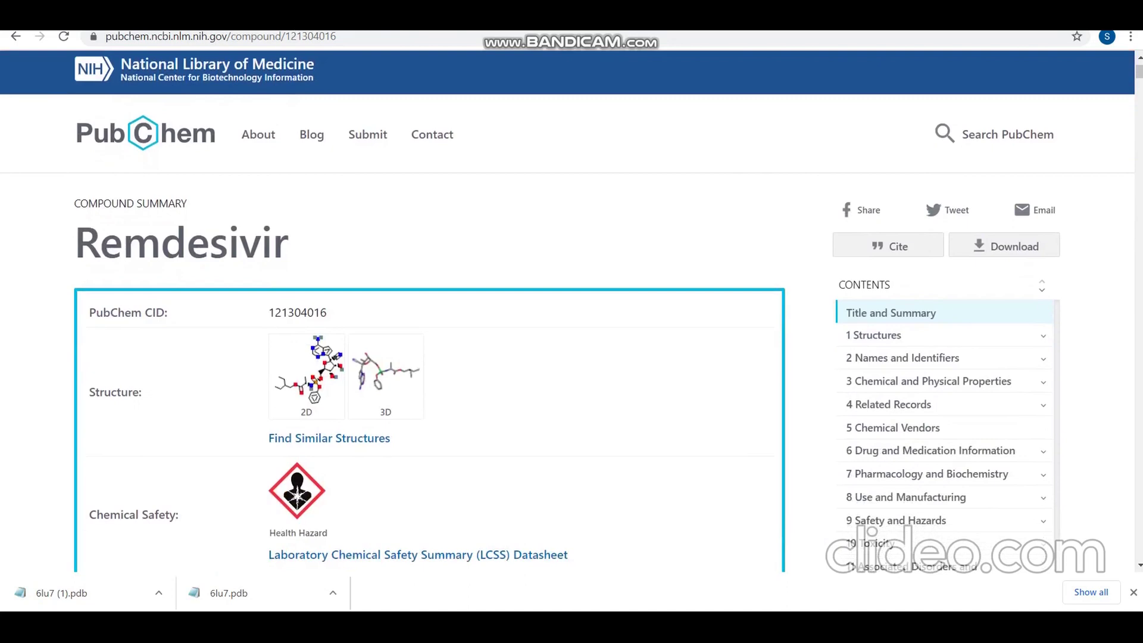
pyautogui.scroll(-1, 571, 309)
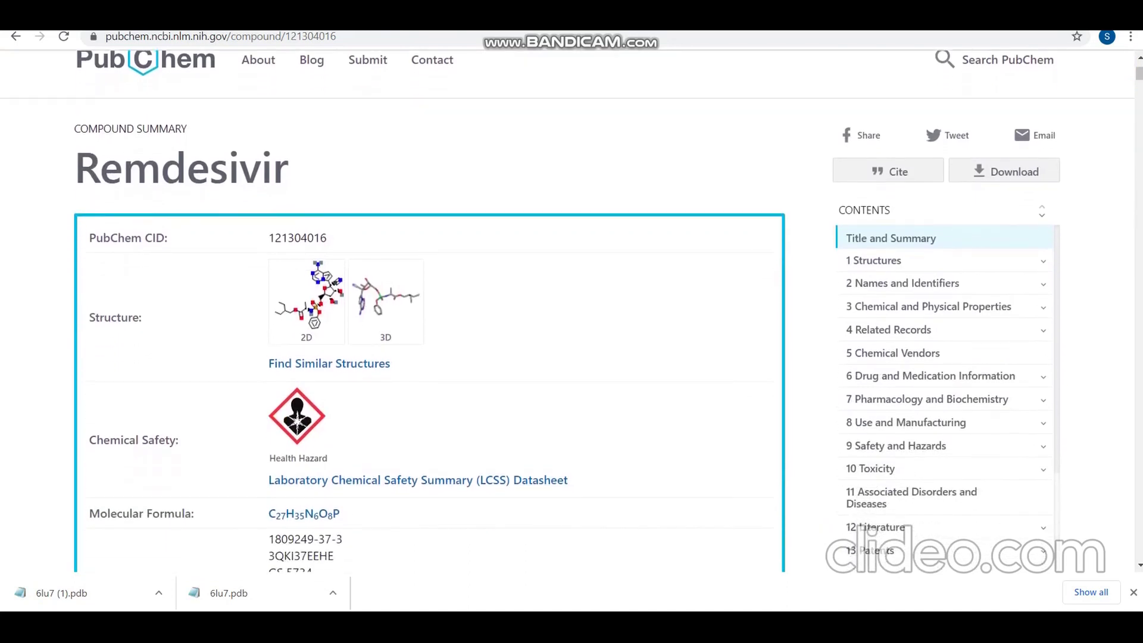
pyautogui.click(386, 301)
pyautogui.click(386, 300)
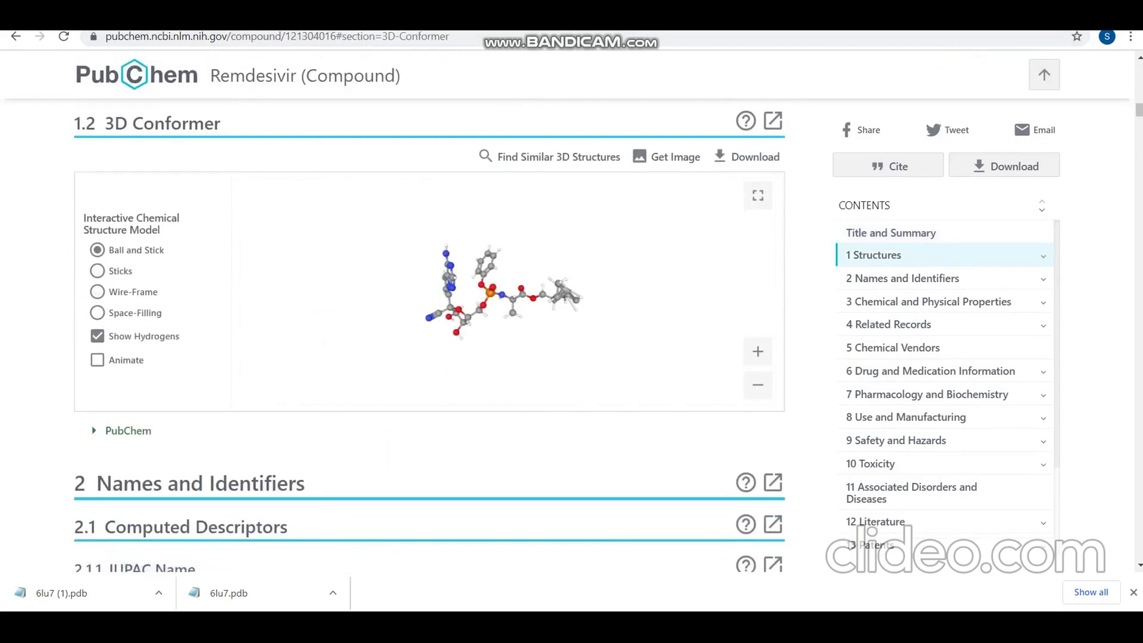
pyautogui.click(747, 156)
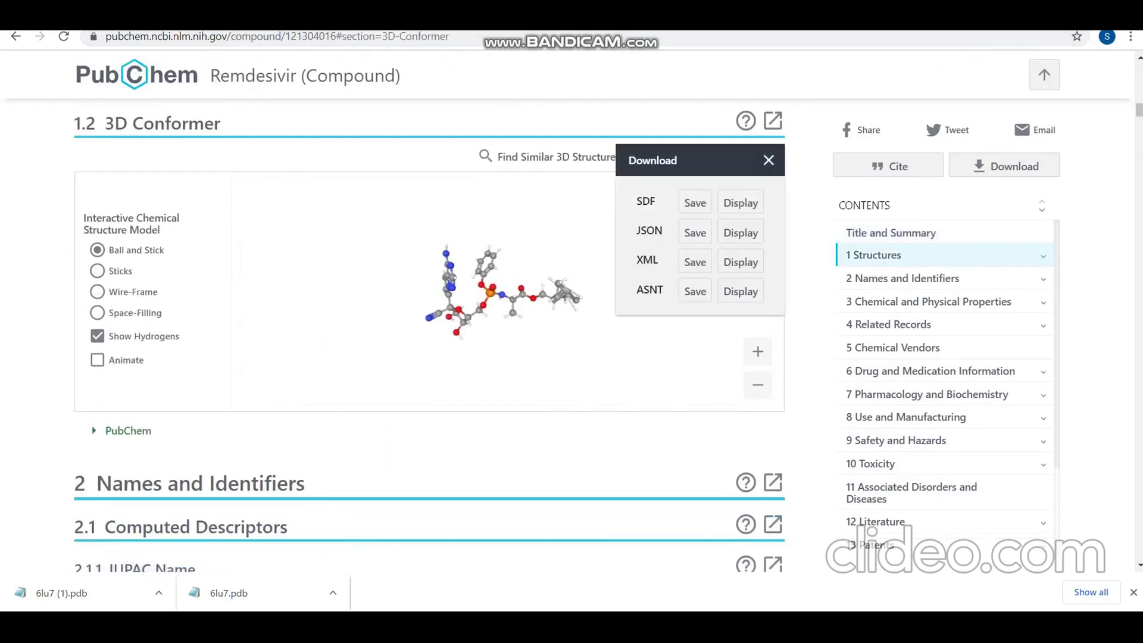
pyautogui.press('Tab')
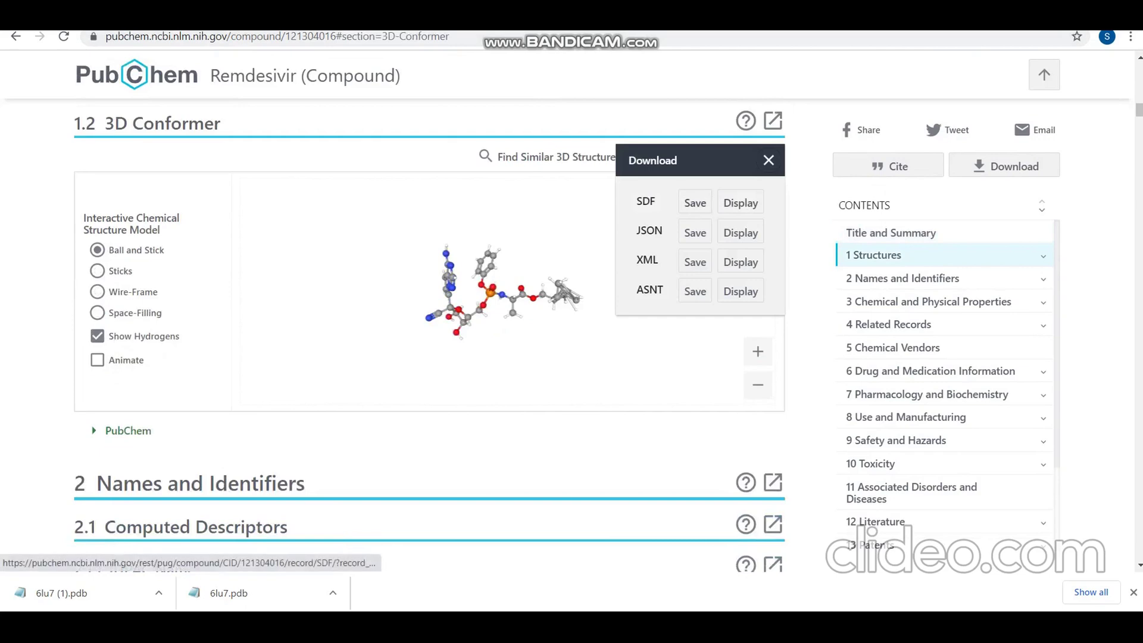
pyautogui.press('Return')
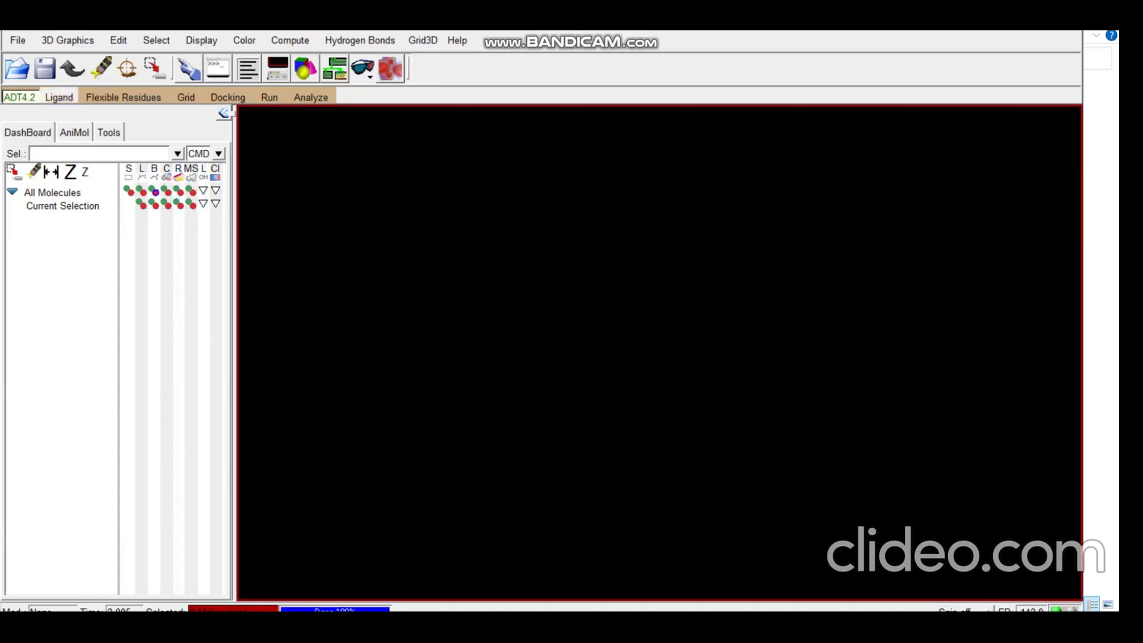
# Switch to AutoDockTools and check the general preferences, including the Startup Directory, then dismiss them.
pyautogui.click(17, 40)
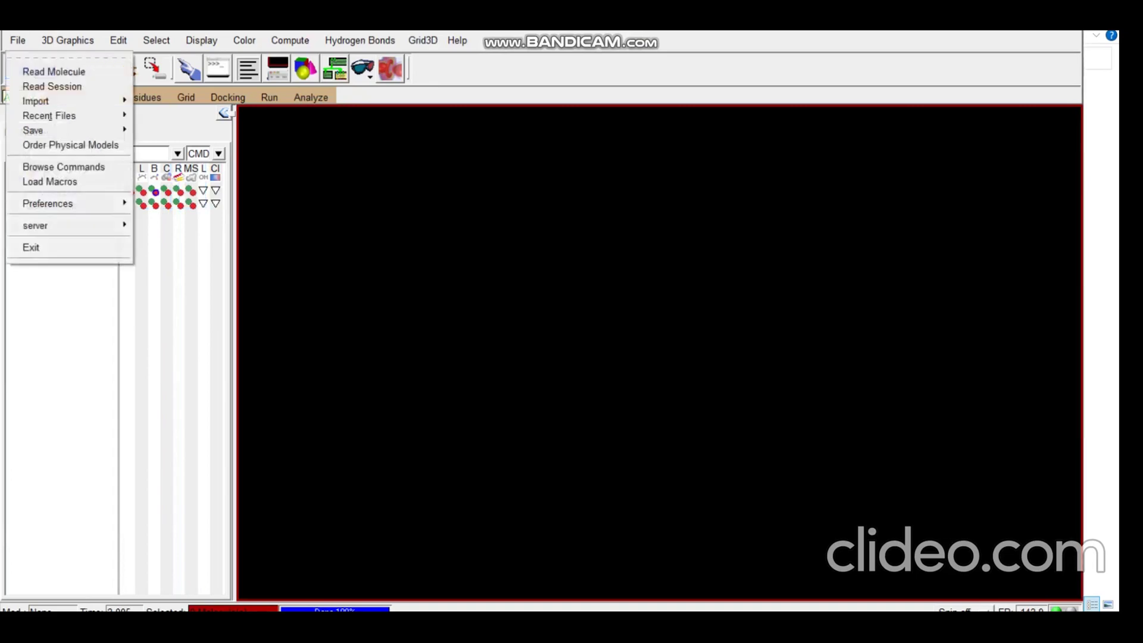
pyautogui.moveTo(48, 204)
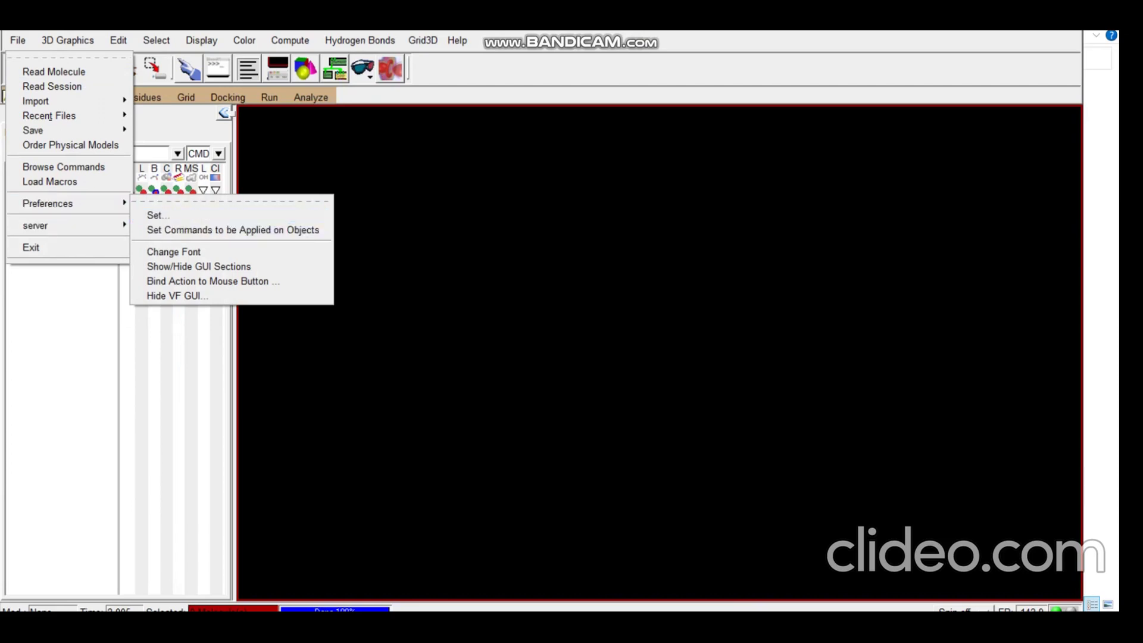
pyautogui.click(156, 215)
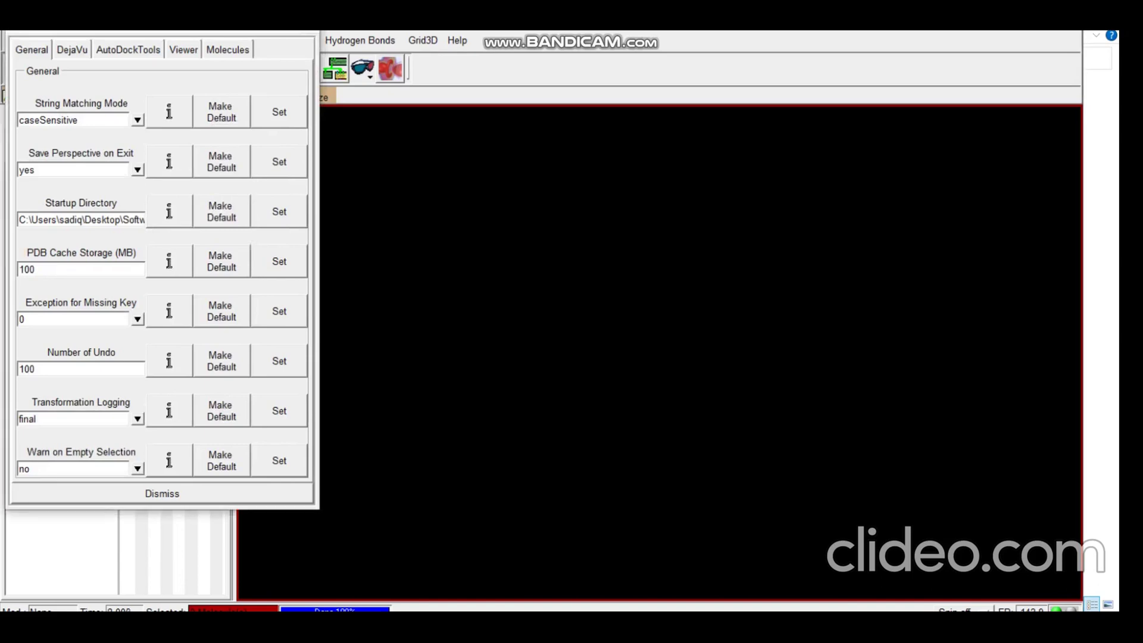
pyautogui.click(162, 494)
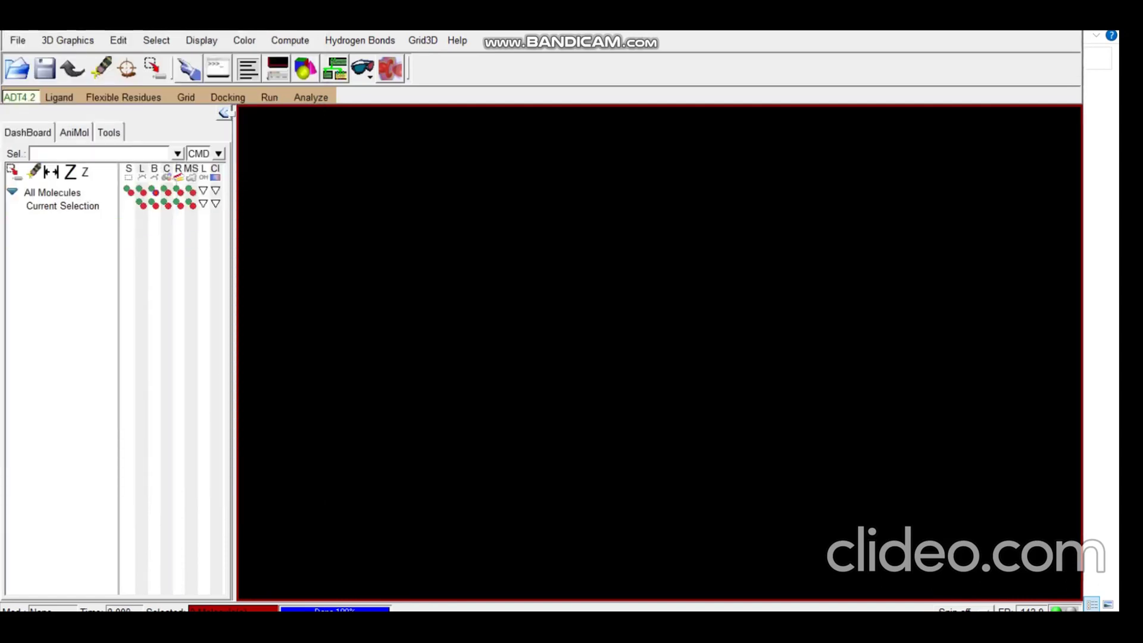
# Read the 6lu7 PDB file from the DockingSpace folder into the viewer as a molecule.
pyautogui.click(18, 40)
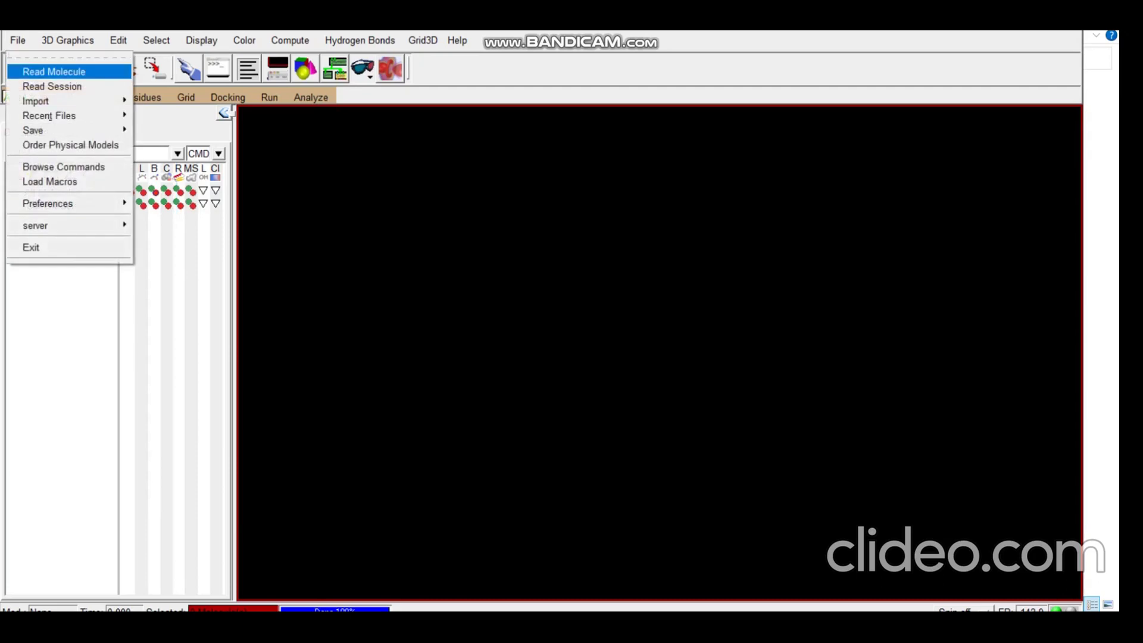
pyautogui.click(53, 71)
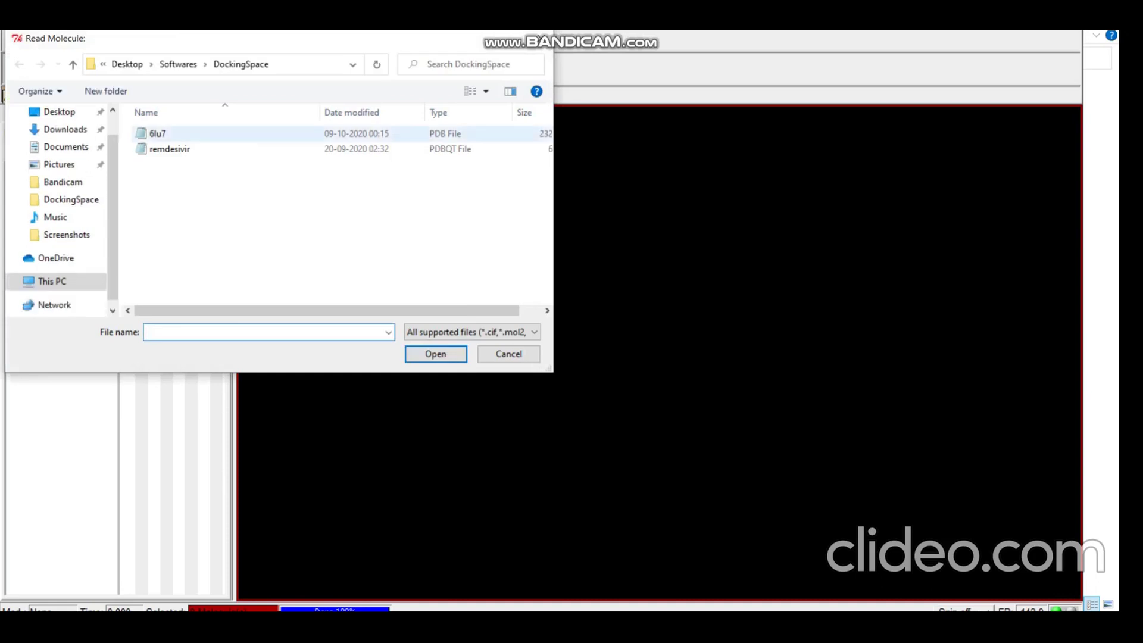
pyautogui.click(158, 134)
pyautogui.click(436, 354)
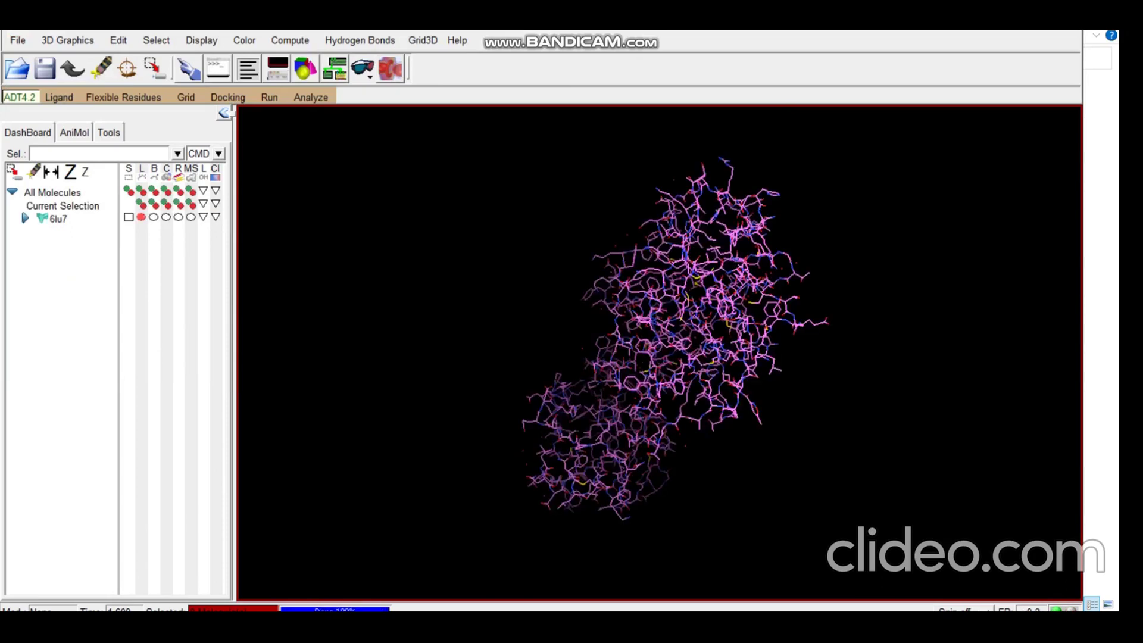
pyautogui.moveTo(738, 321); pyautogui.dragTo(578, 333)
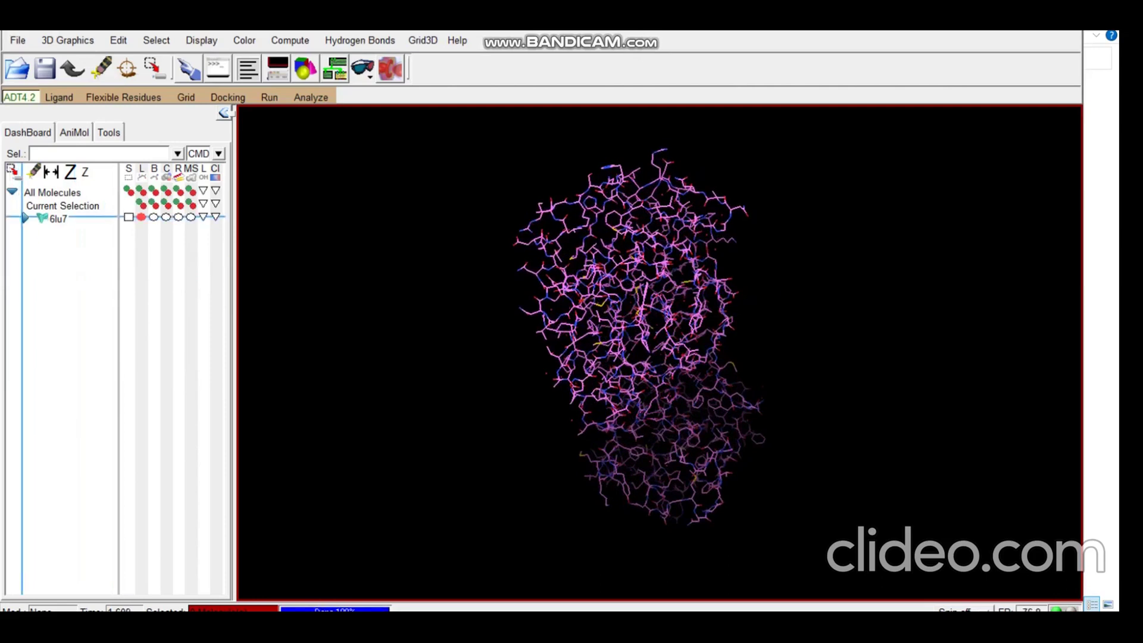
# Delete all atoms of chain C and the water molecules from the 6lu7 structure.
pyautogui.click(25, 218)
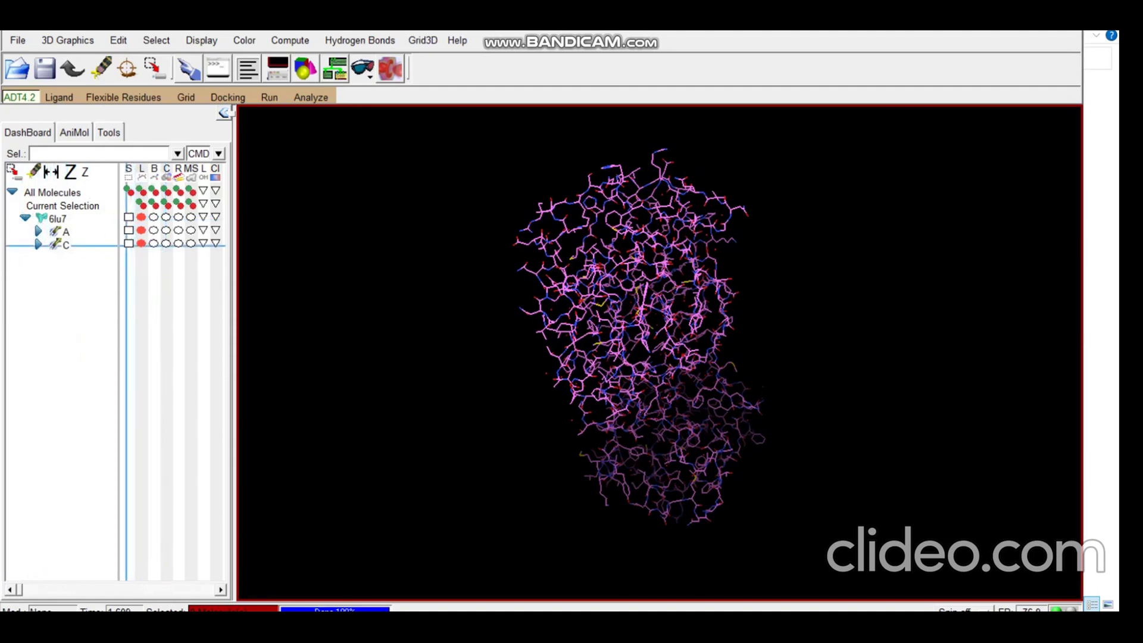
pyautogui.click(127, 242)
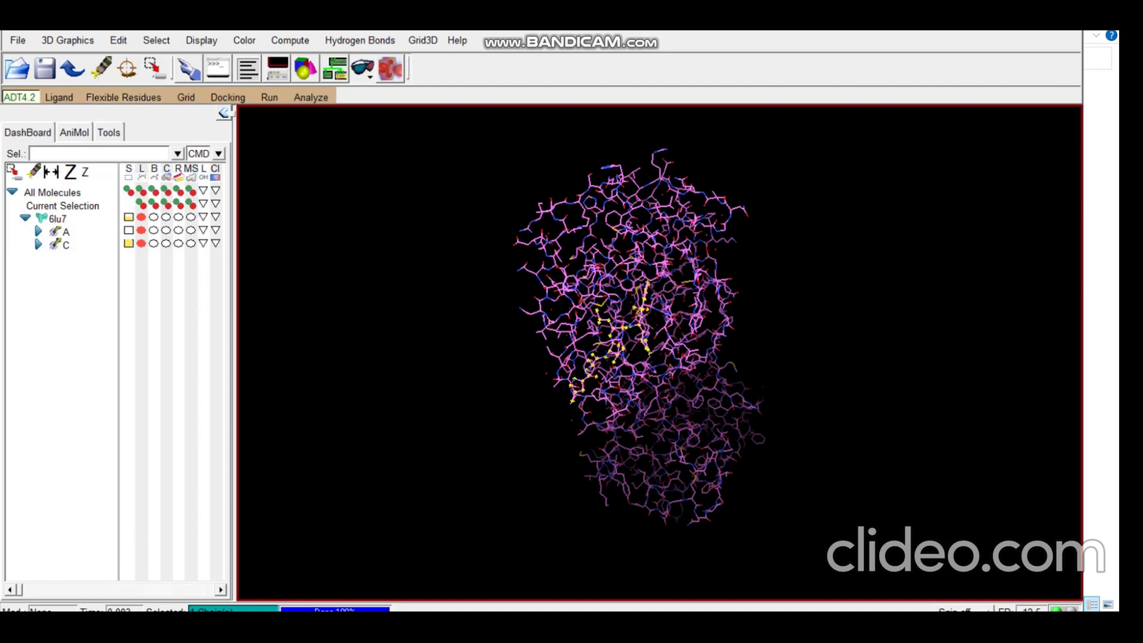
pyautogui.click(119, 41)
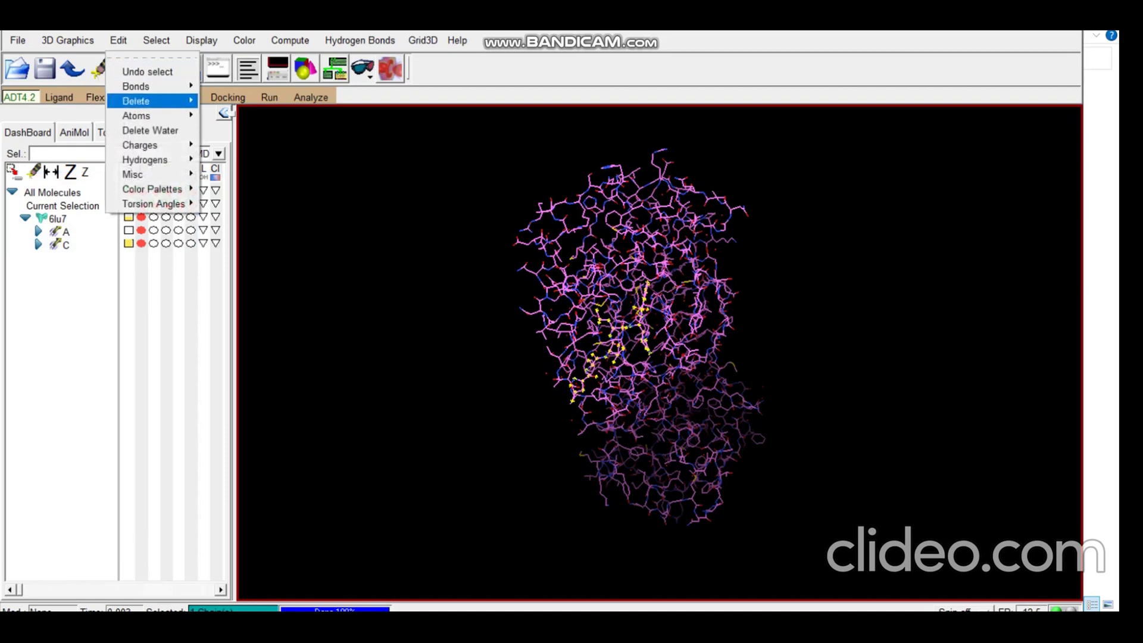
pyautogui.moveTo(136, 101)
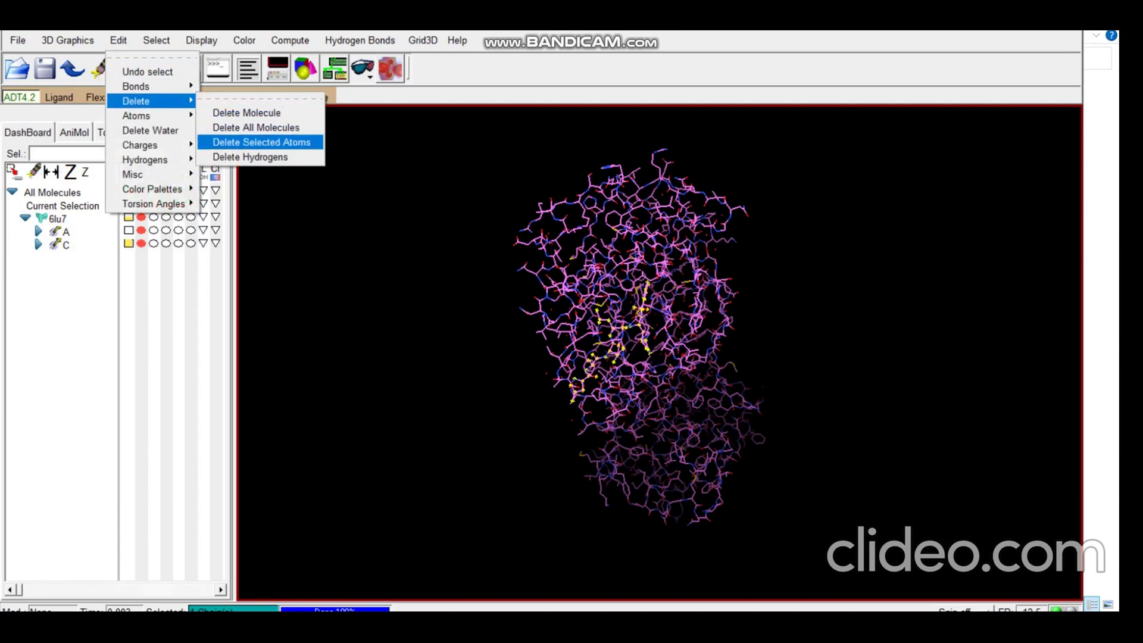
pyautogui.click(262, 141)
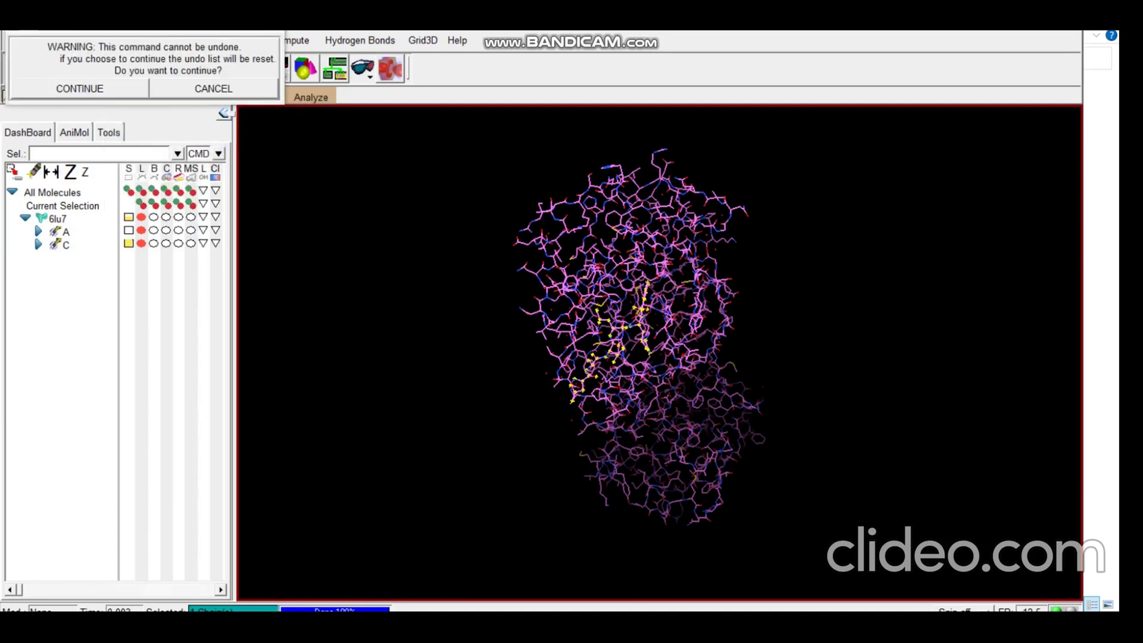
pyautogui.click(79, 89)
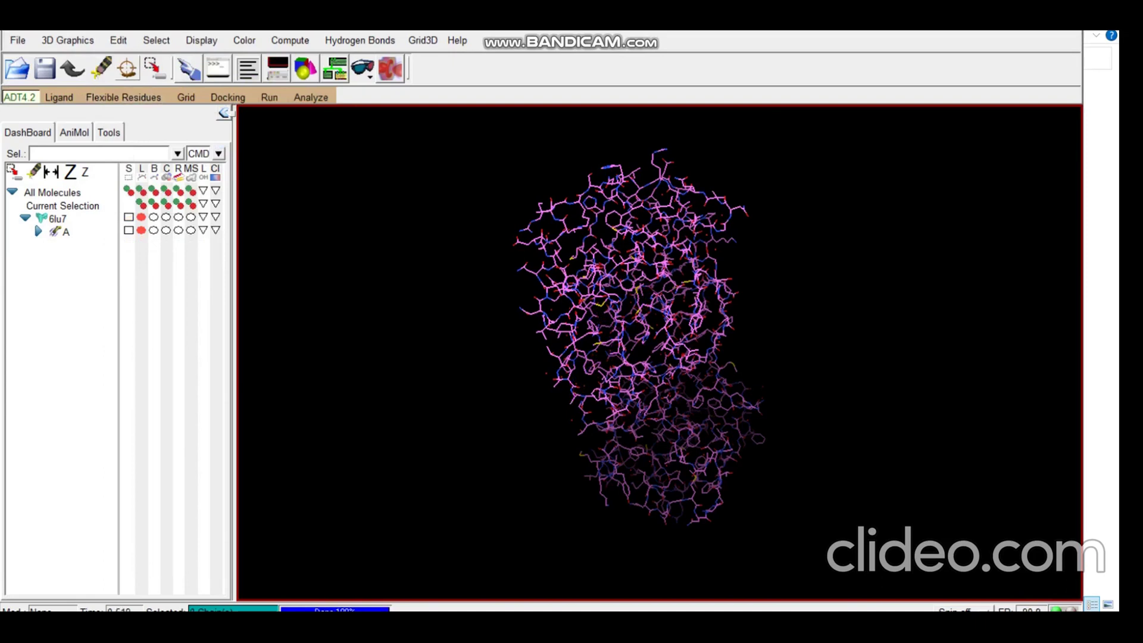
pyautogui.click(119, 41)
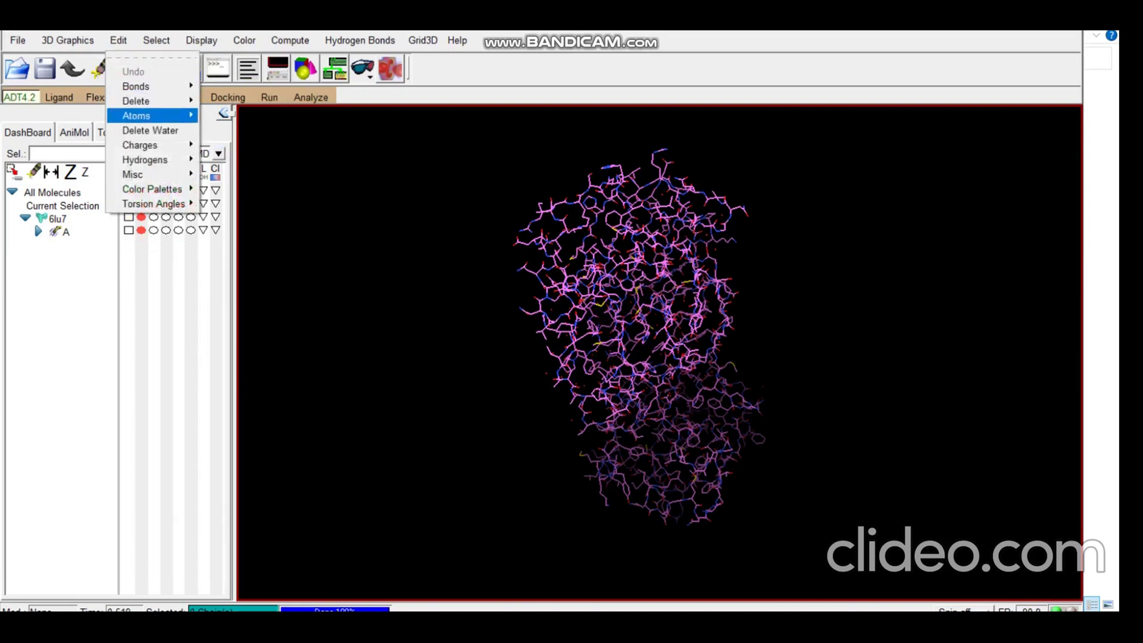
pyautogui.click(150, 131)
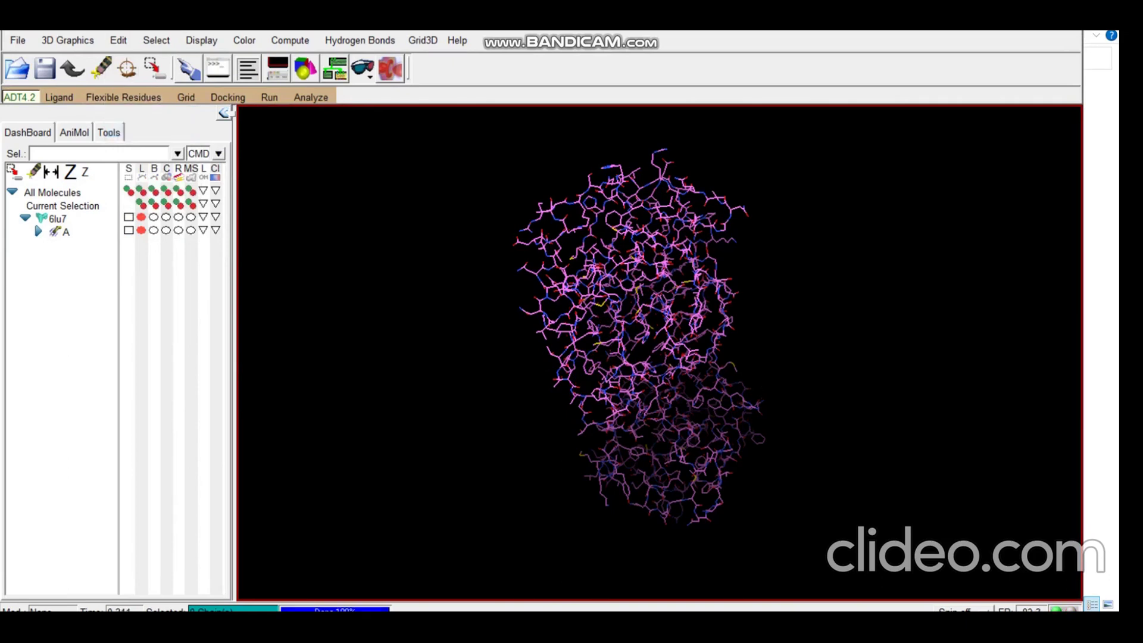
# Add polar-only hydrogens to 6lu7 with the noBondOrder method, renumbering atoms to include the new hydrogens.
pyautogui.click(119, 40)
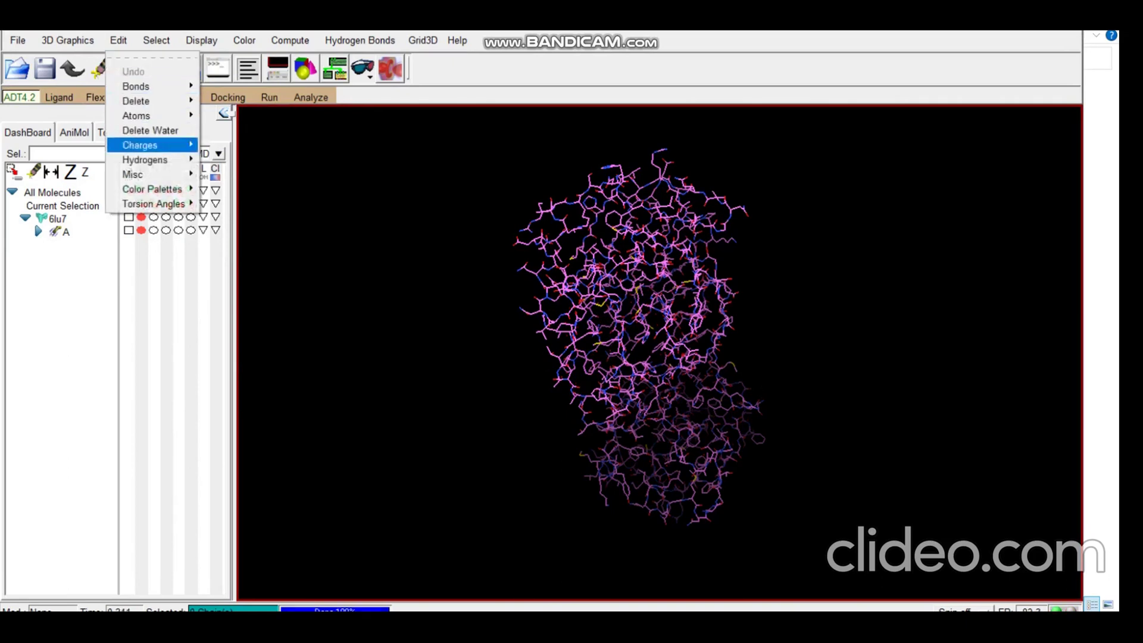
pyautogui.moveTo(144, 159)
pyautogui.click(250, 171)
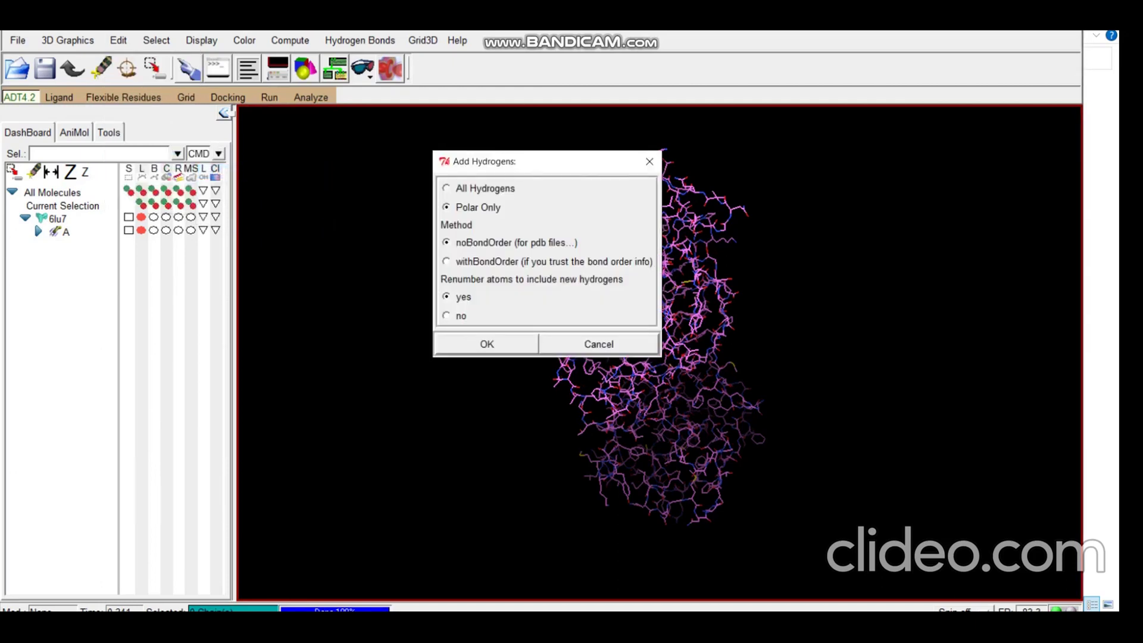
pyautogui.click(486, 344)
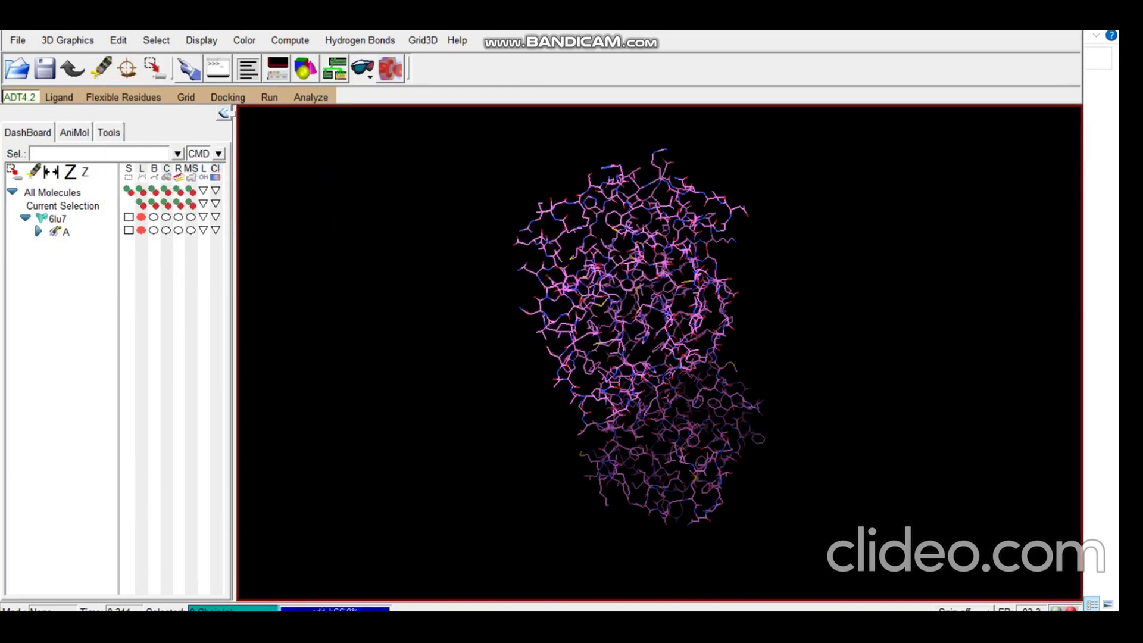
pyautogui.moveTo(655, 358); pyautogui.dragTo(651, 330)
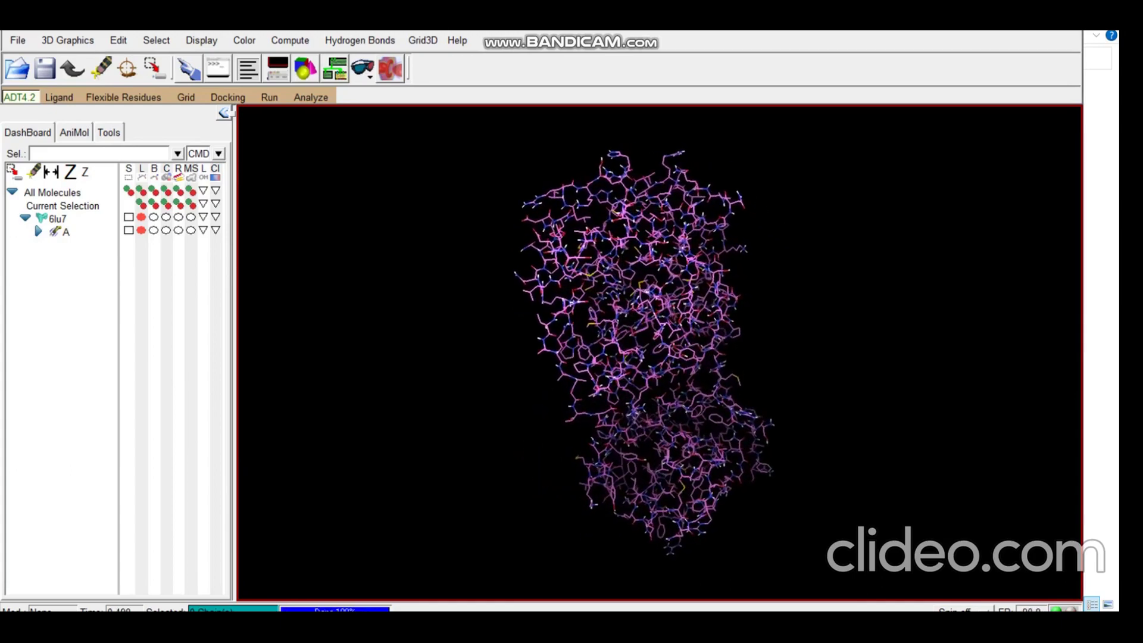
pyautogui.keyDown('shift'); pyautogui.moveTo(654, 357); pyautogui.dragTo(655, 297, button='middle'); pyautogui.keyUp('shift')
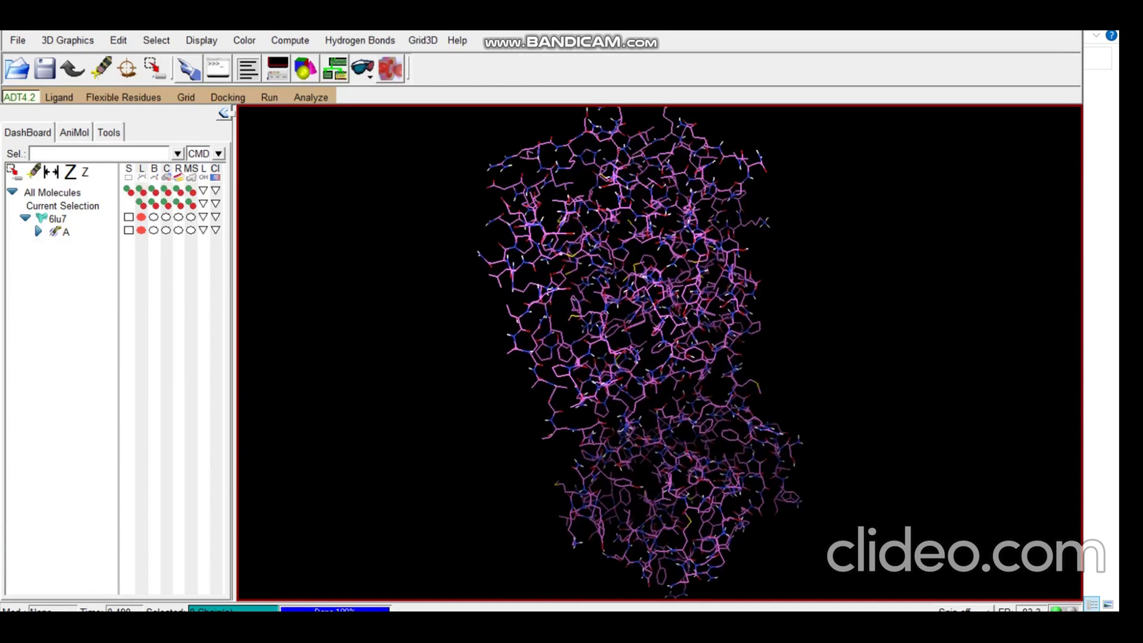
# Compute Gasteiger charges for the 6lu7 protein and acknowledge the result.
pyautogui.click(118, 41)
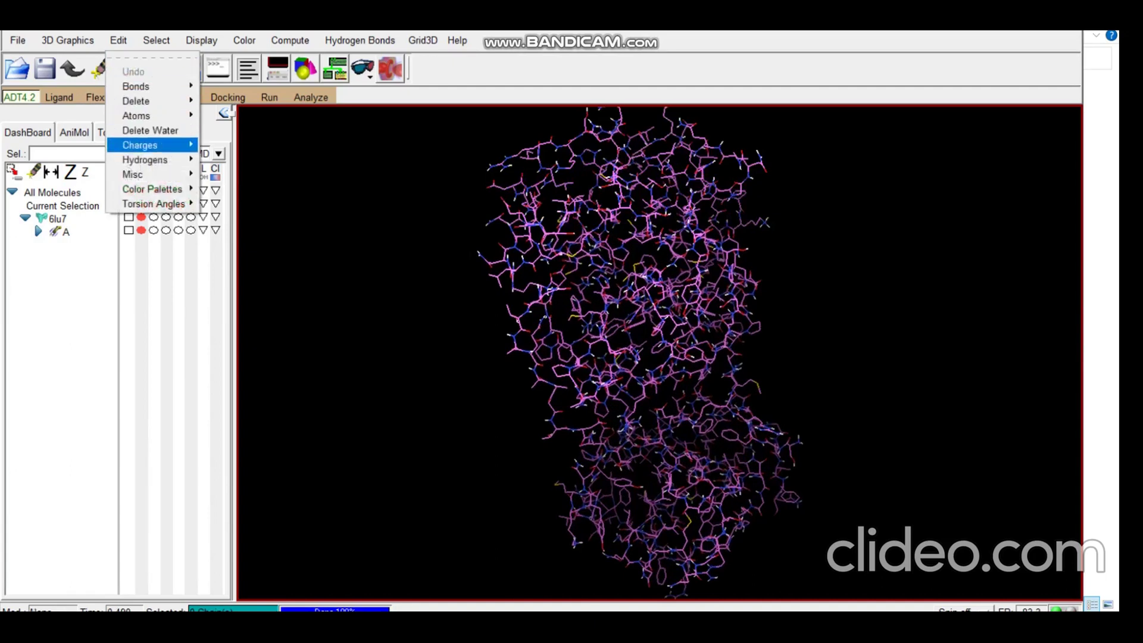
pyautogui.press('Right')
pyautogui.press('Down')
pyautogui.press('Down')
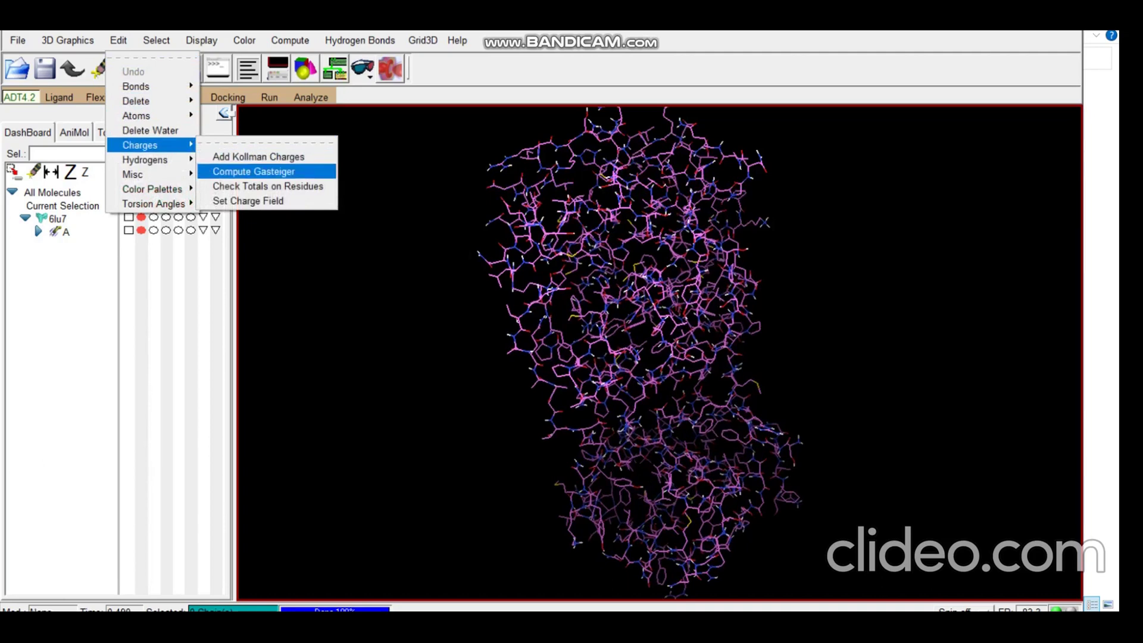
pyautogui.press('Return')
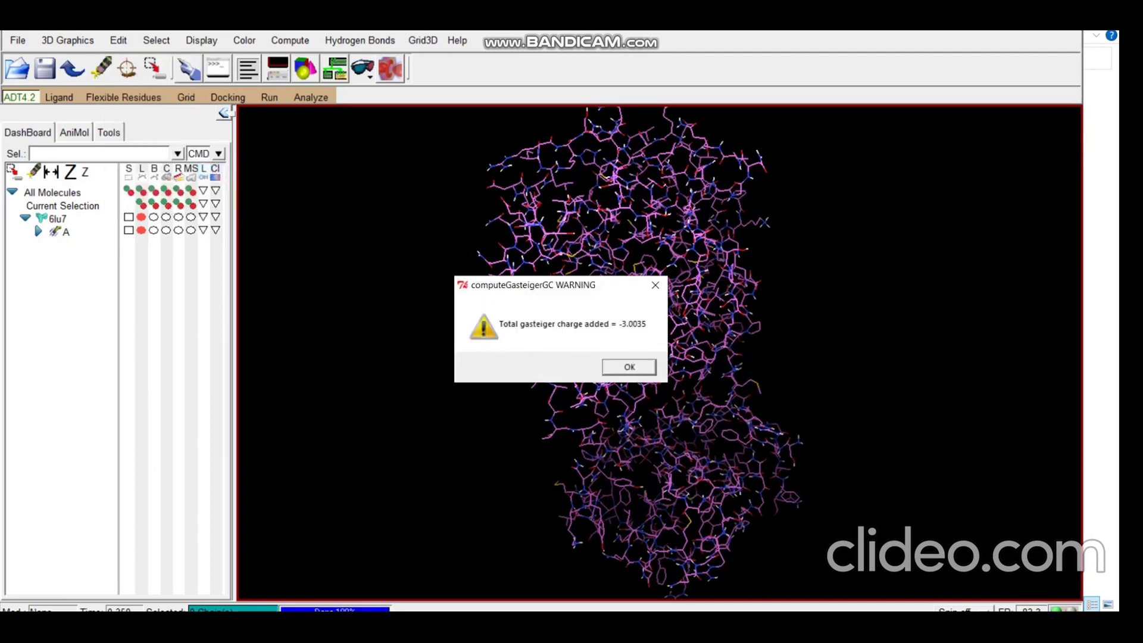
pyautogui.press('Return')
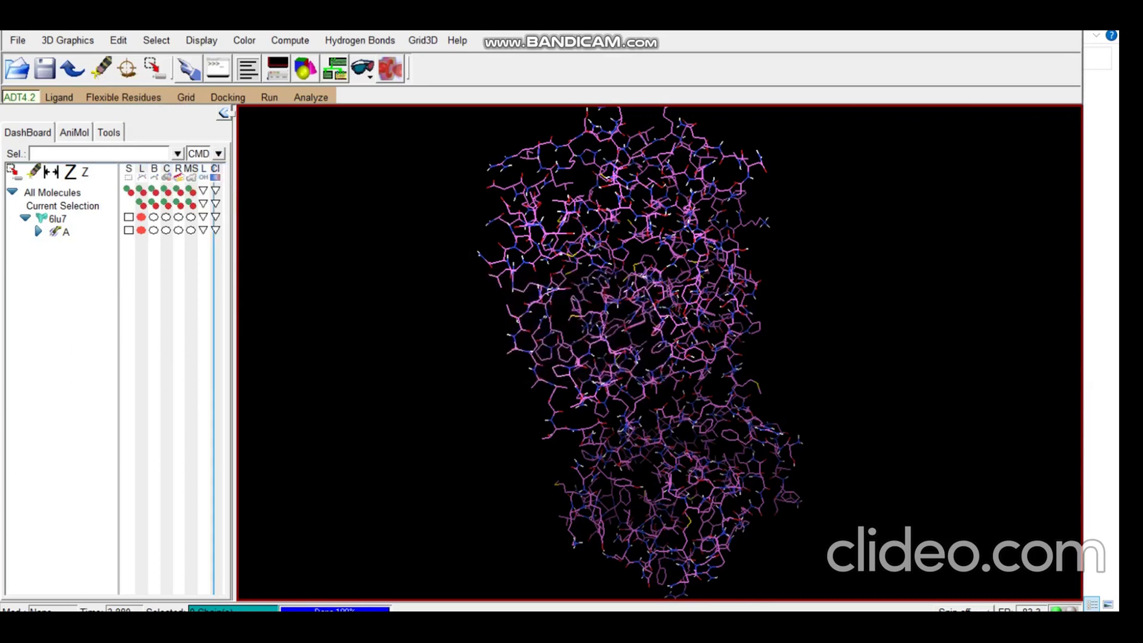
# Assign AD4 atom types to the 6lu7 protein.
pyautogui.hotkey('alt', 'e')
pyautogui.press('Down')
pyautogui.press('Down')
pyautogui.press('Down')
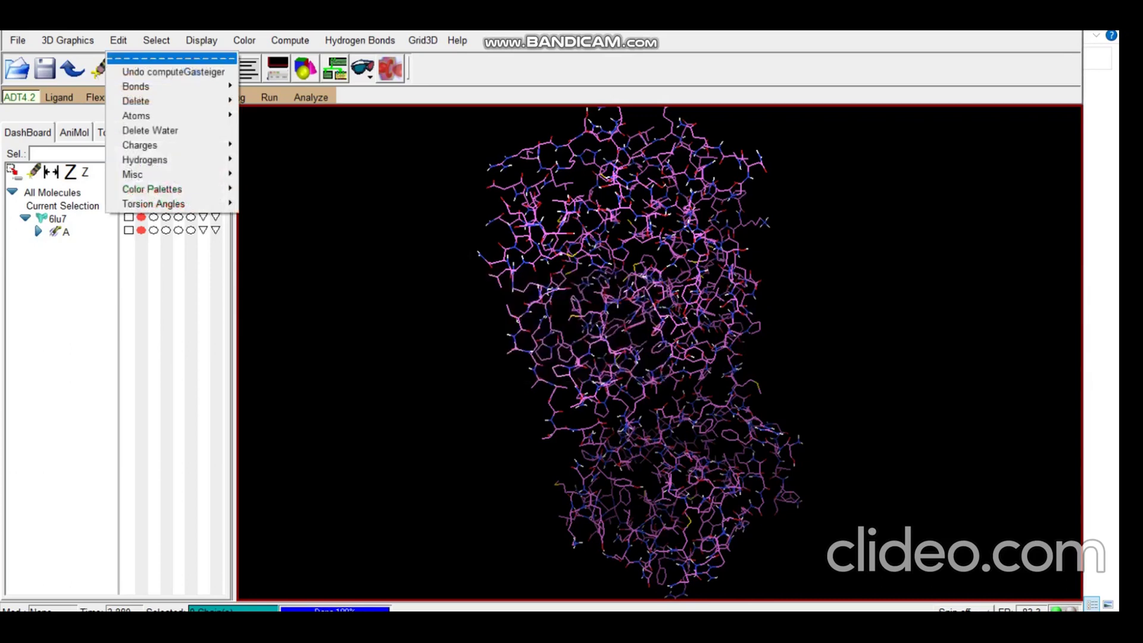
pyautogui.press('Down')
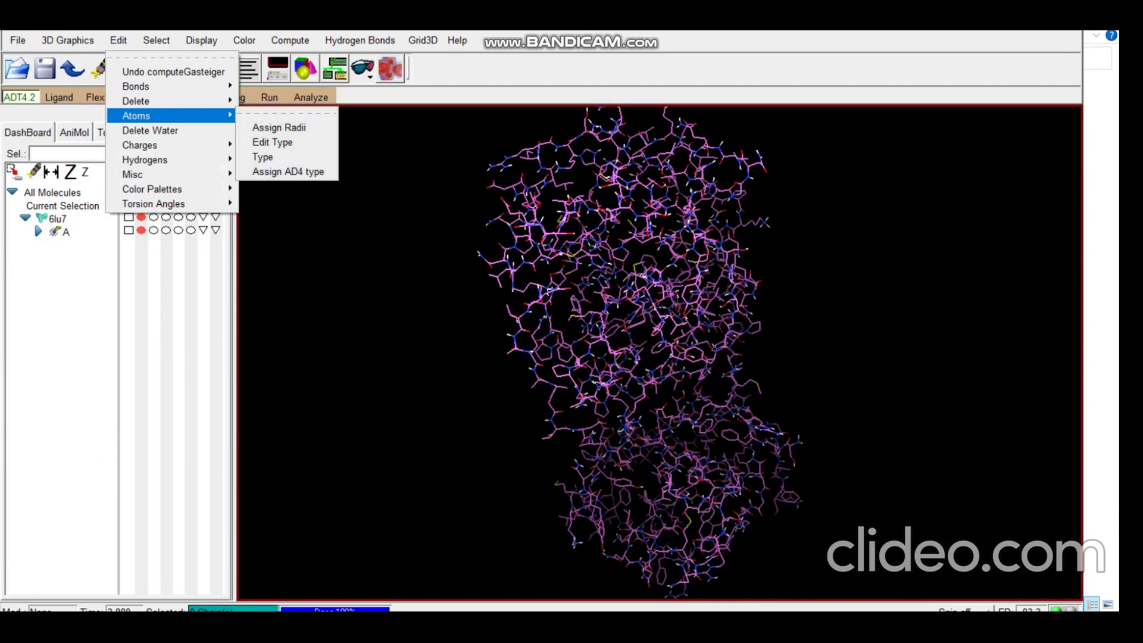
pyautogui.press('Right')
pyautogui.press('Down')
pyautogui.press('Down')
pyautogui.press('Down')
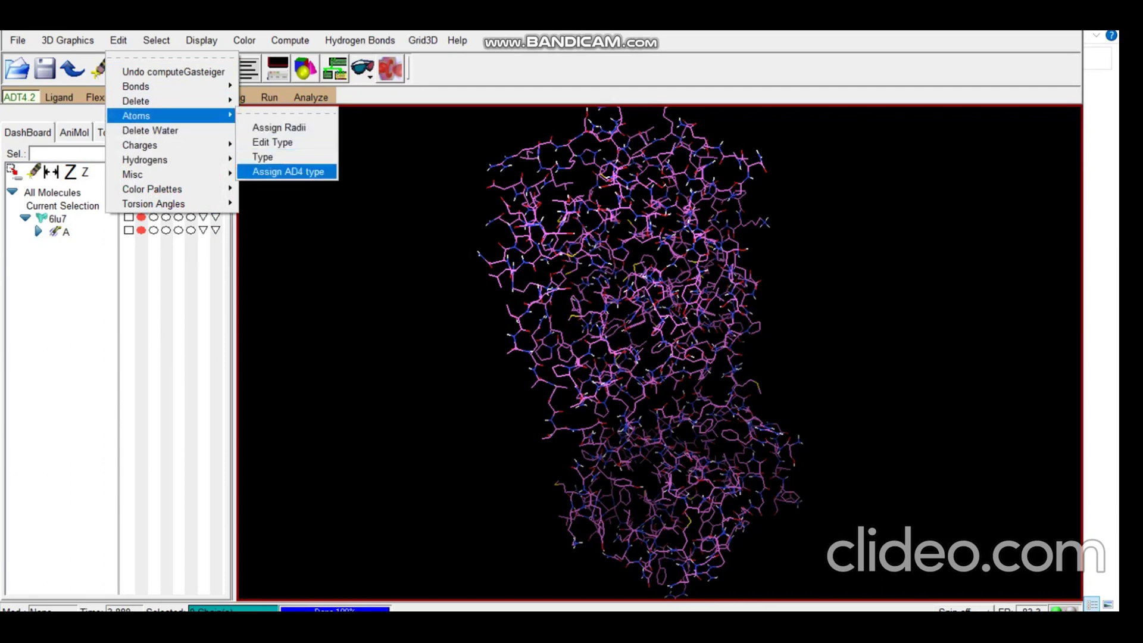
pyautogui.press('Return')
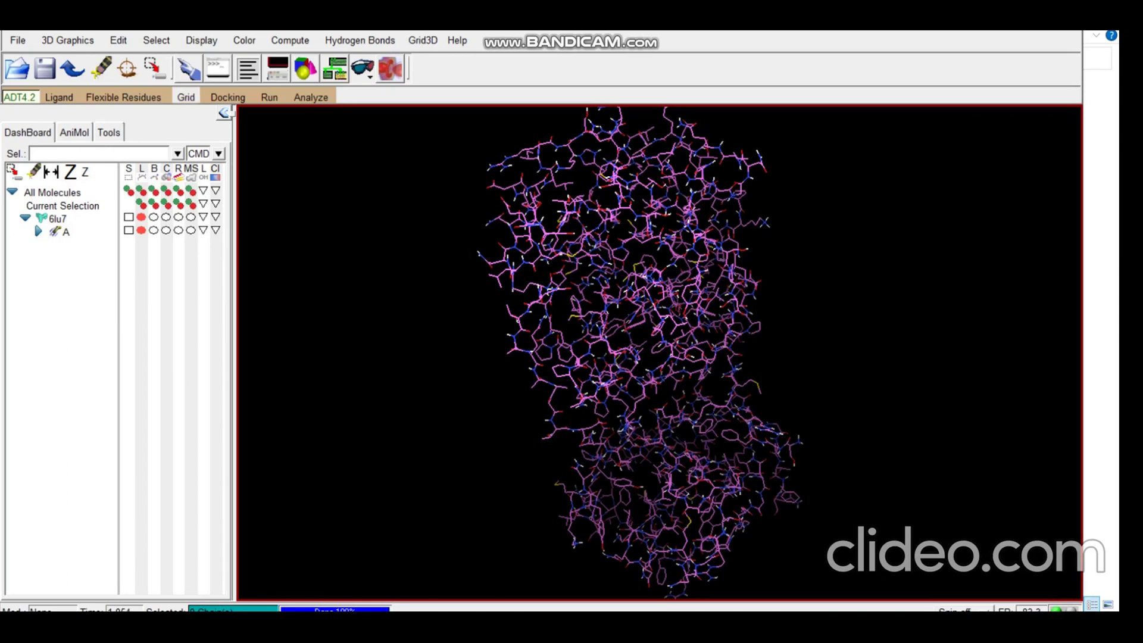
# Choose the loaded 6lu7 molecule as the grid macromolecule and acknowledge the initialization message.
pyautogui.click(186, 97)
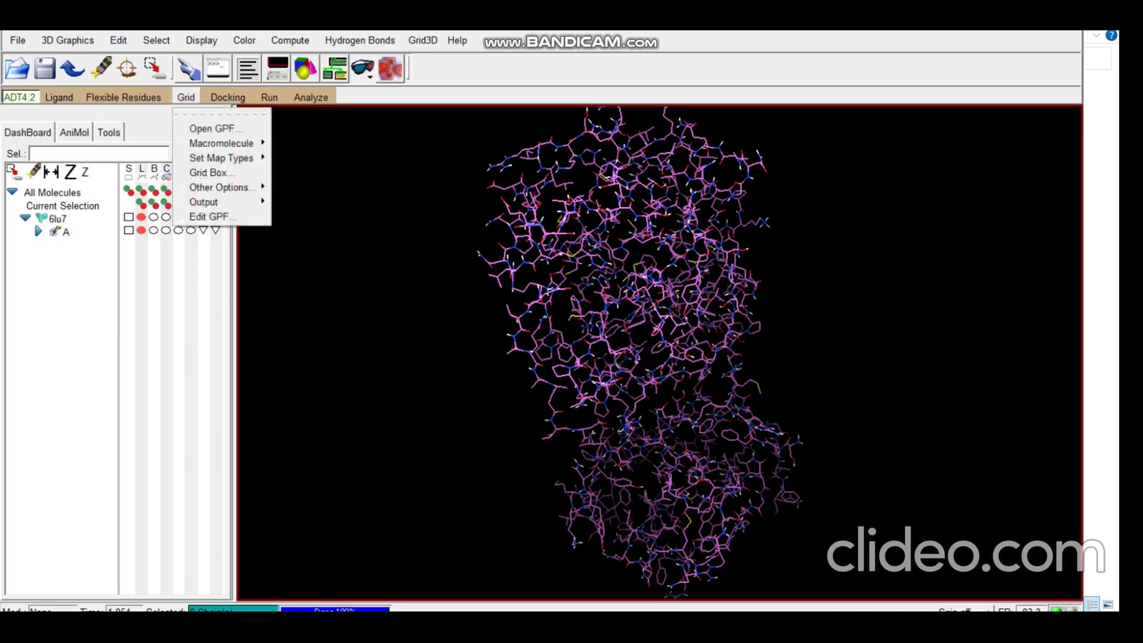
pyautogui.moveTo(221, 143)
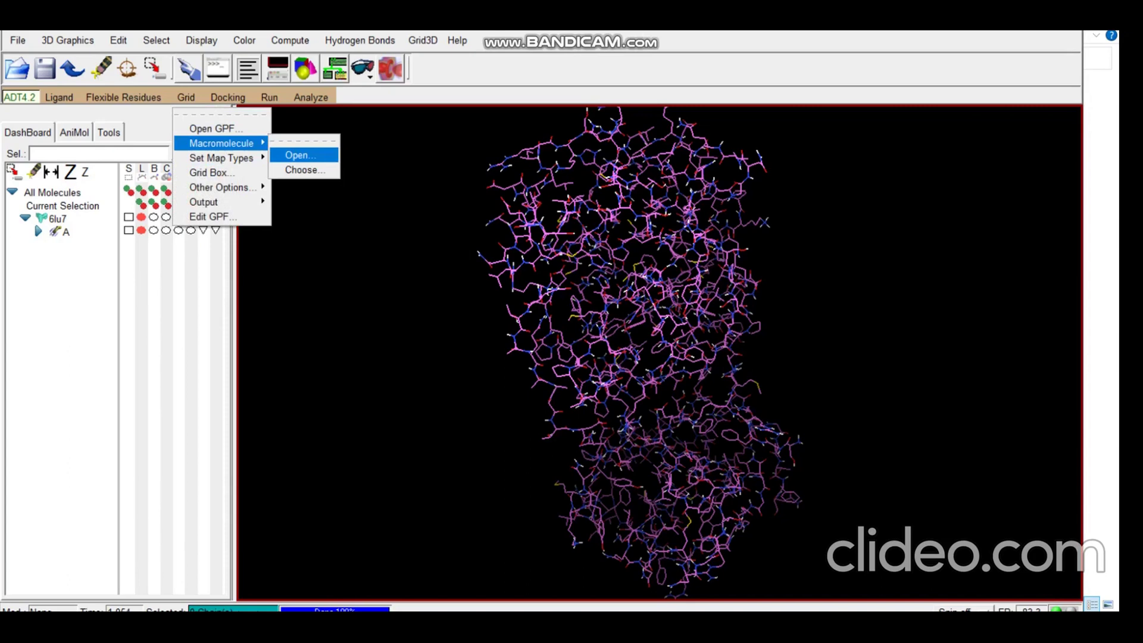
pyautogui.click(303, 170)
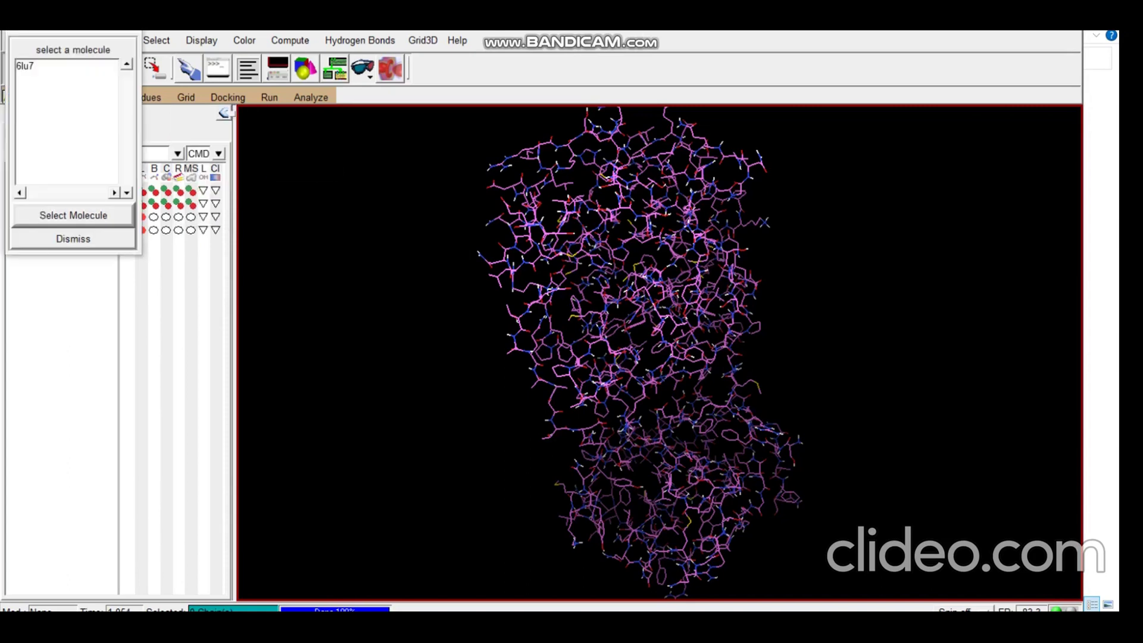
pyautogui.click(25, 67)
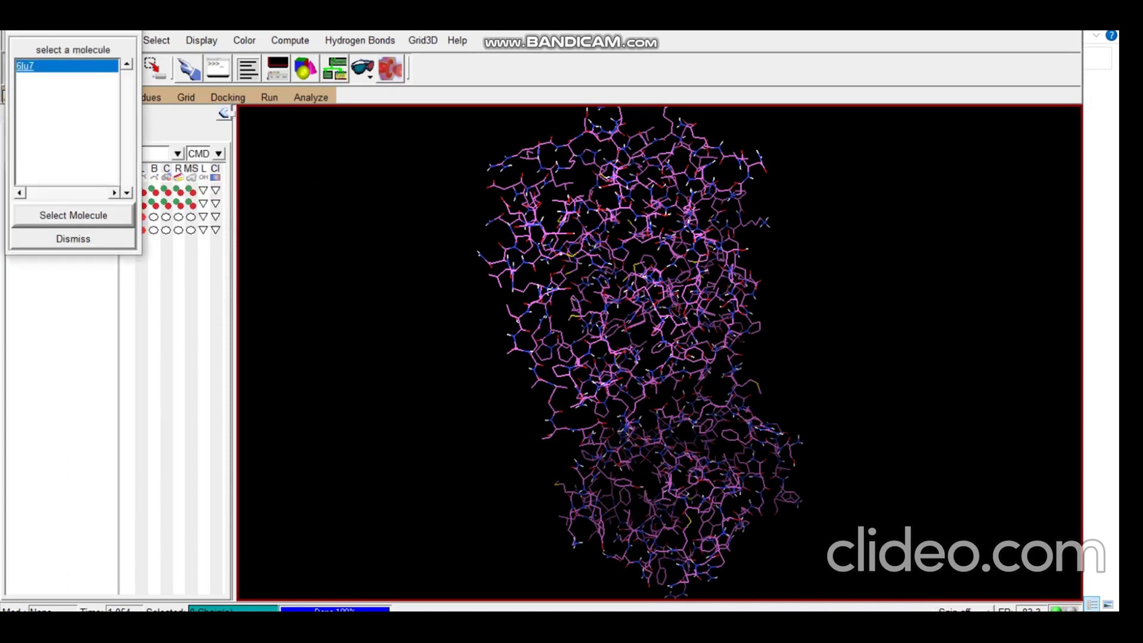
pyautogui.click(73, 215)
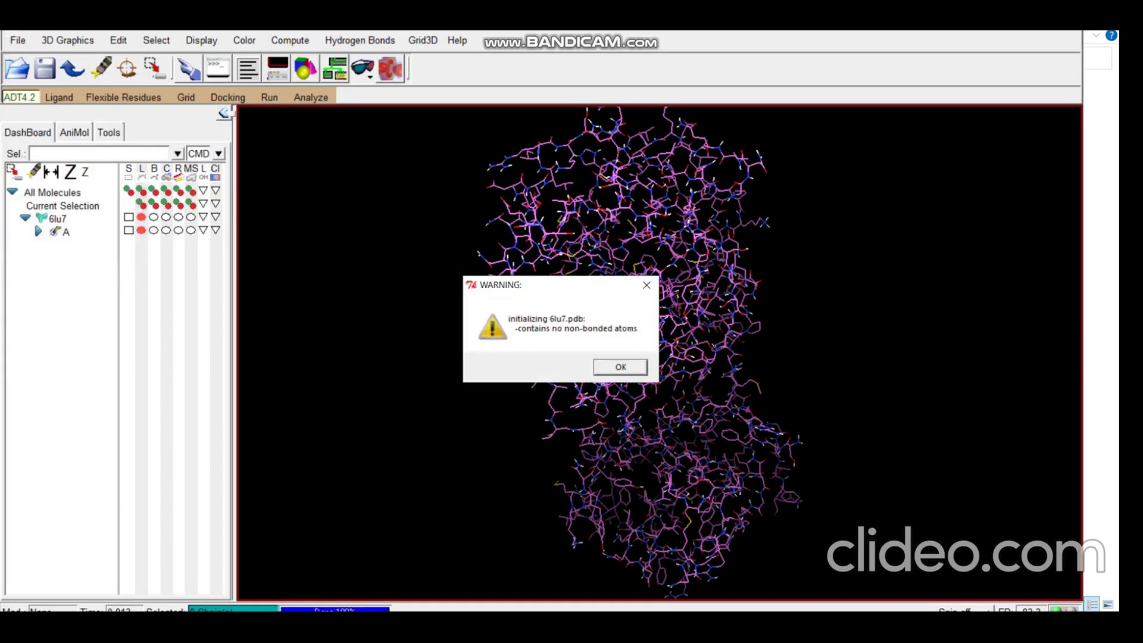
pyautogui.press('Return')
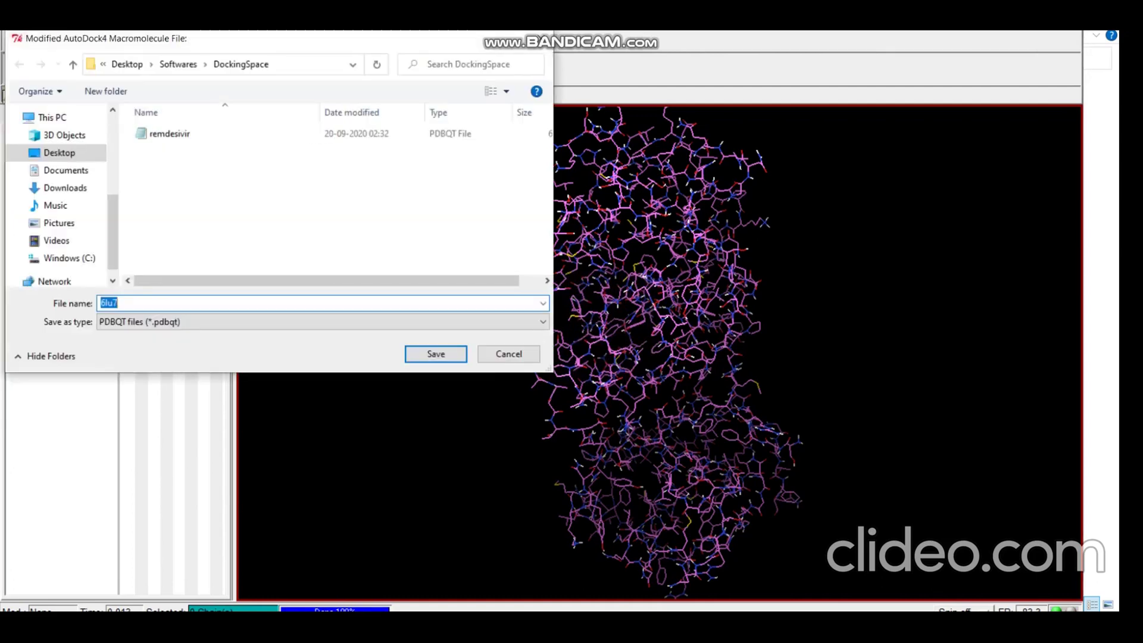
# Save the modified macromolecule as 6lu7.pdbqt in the DockingSpace folder.
pyautogui.click(118, 303)
pyautogui.write('.p')
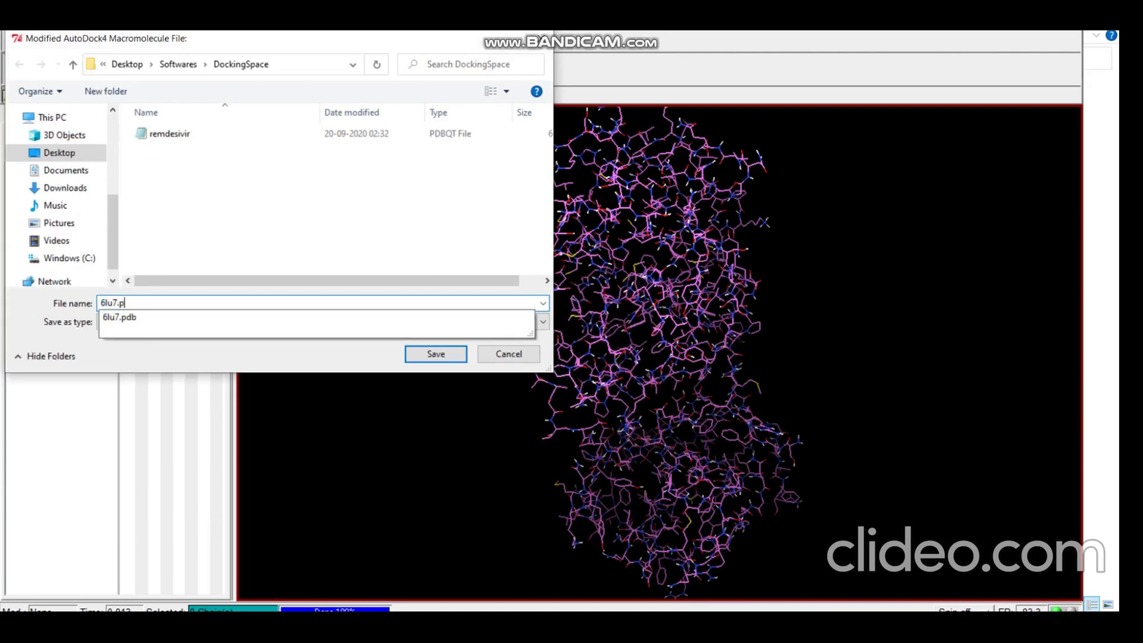
pyautogui.write('dbqt')
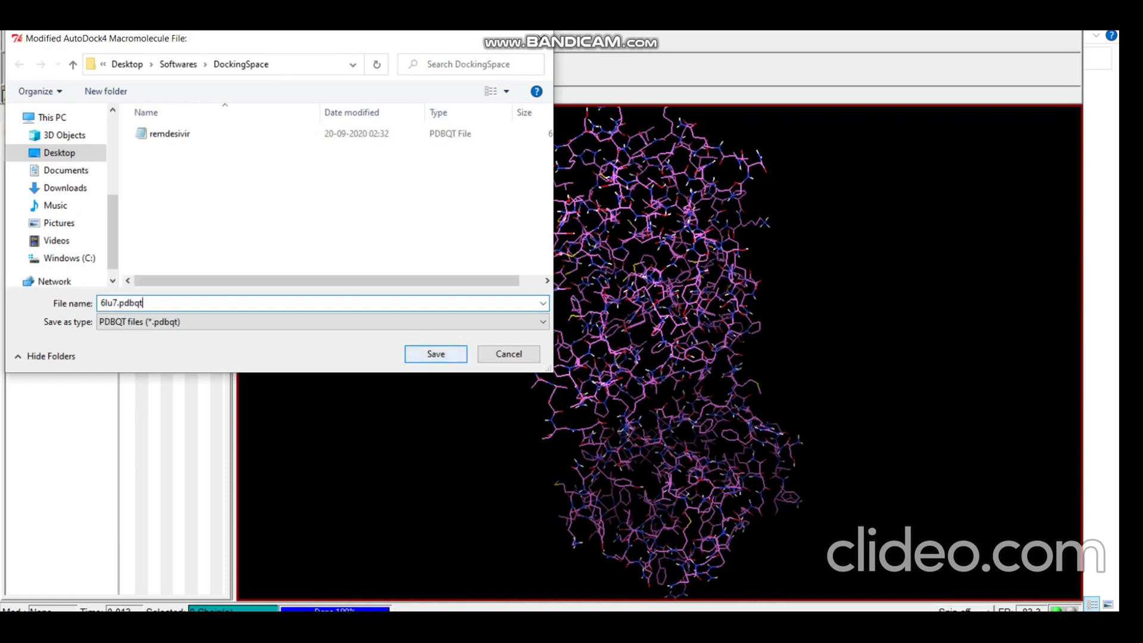
pyautogui.click(436, 354)
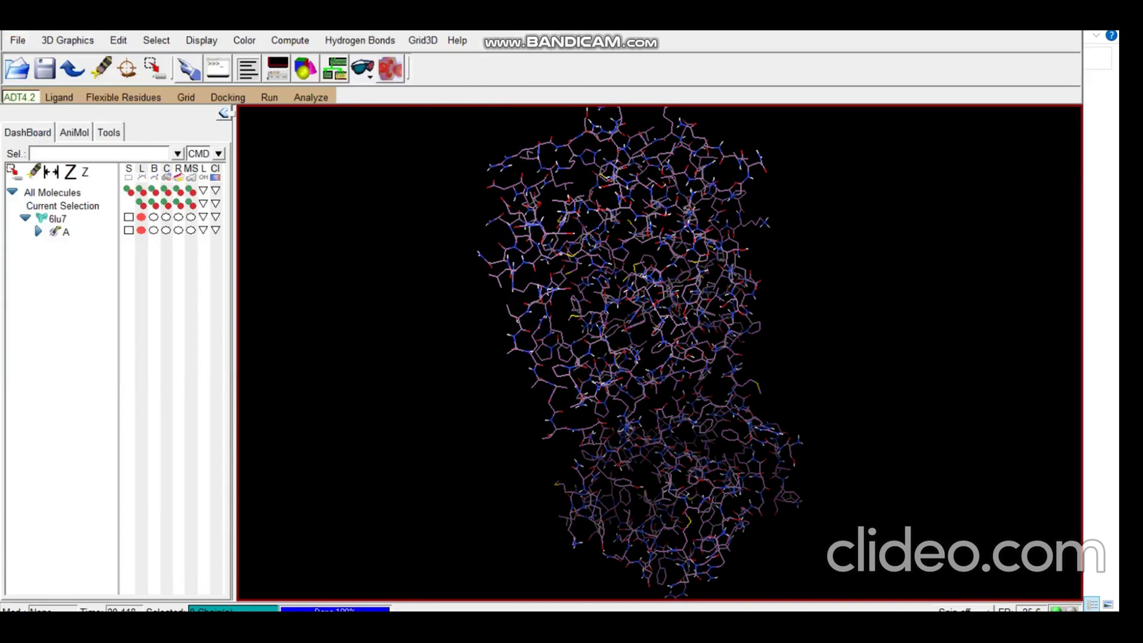
# Open the remdesivir PDBQT file from the DockingSpace folder as the ligand and acknowledge its setup summary.
pyautogui.moveTo(642, 334); pyautogui.dragTo(732, 351)
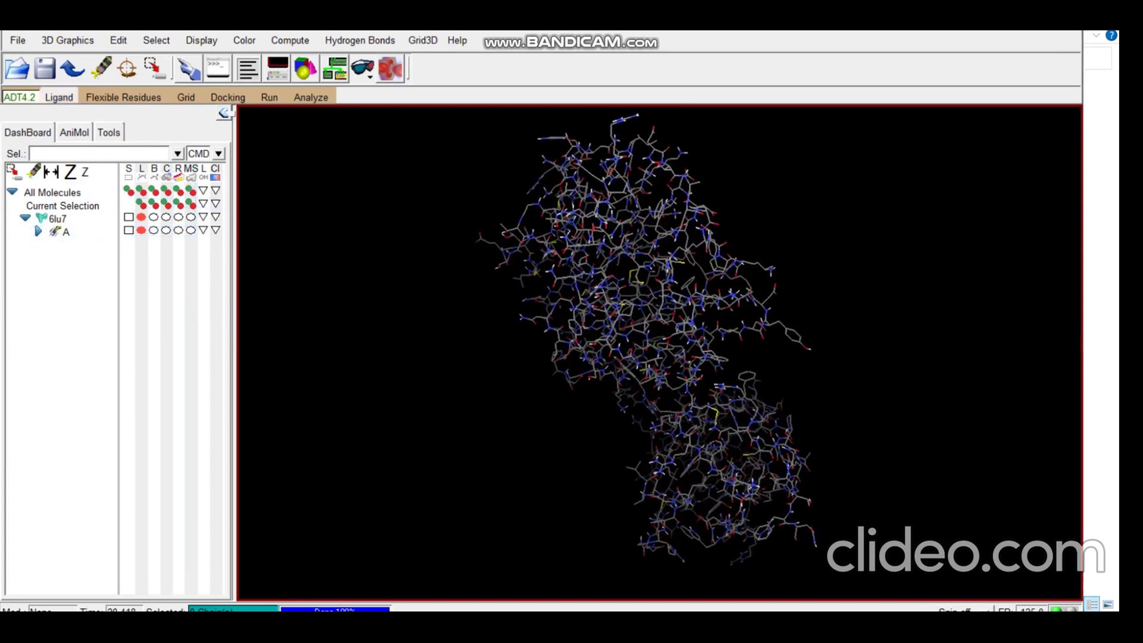
pyautogui.click(59, 97)
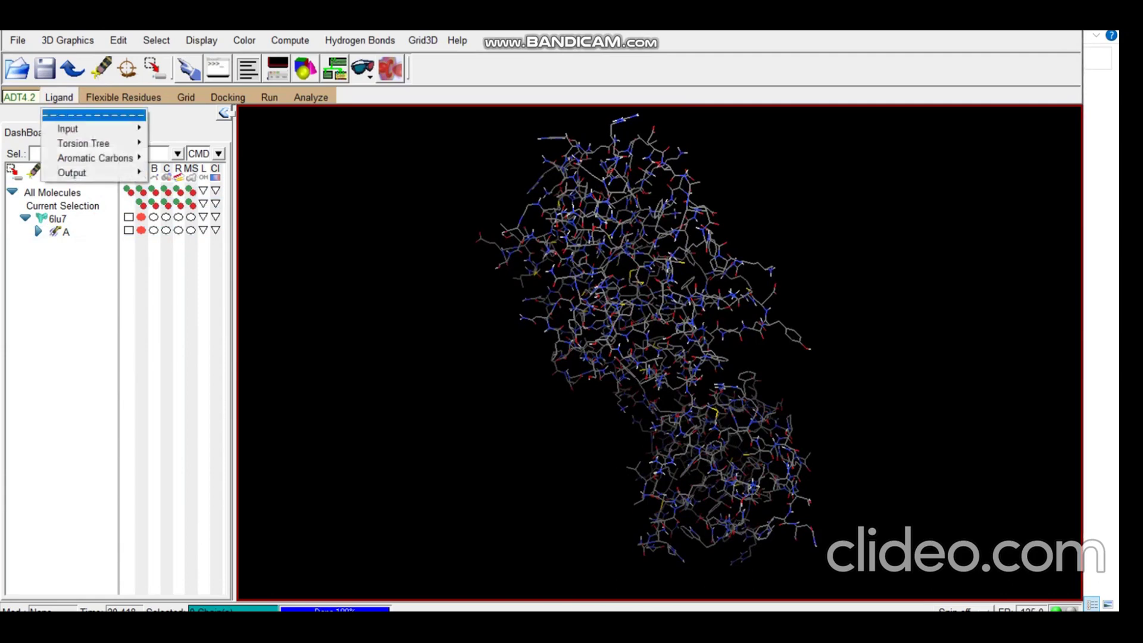
pyautogui.moveTo(68, 128)
pyautogui.click(174, 140)
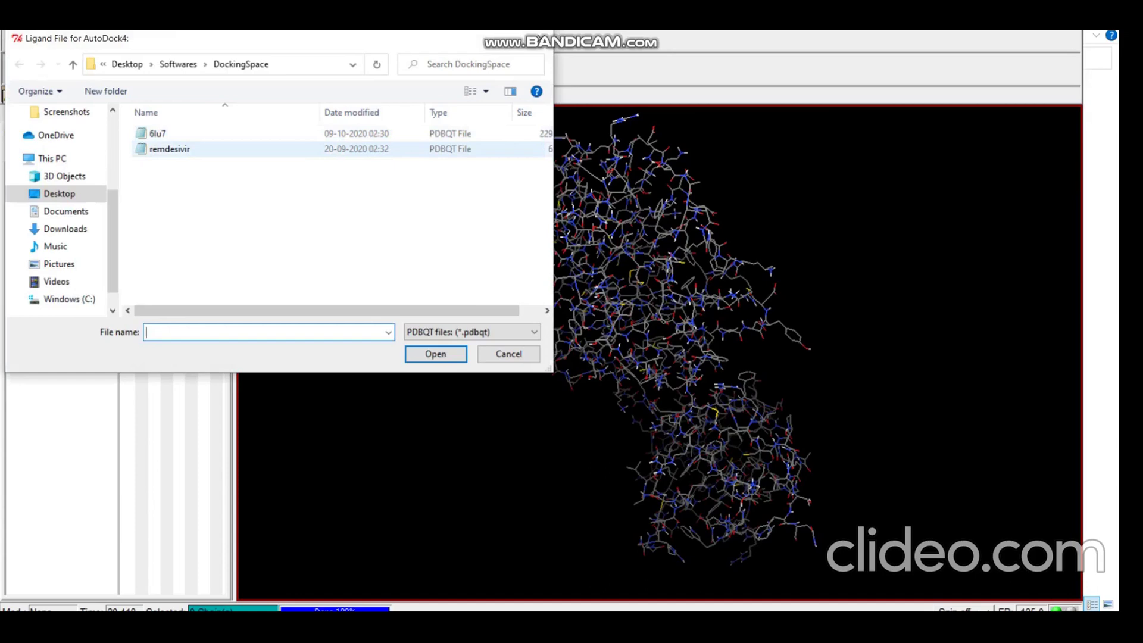
pyautogui.click(169, 150)
pyautogui.click(435, 353)
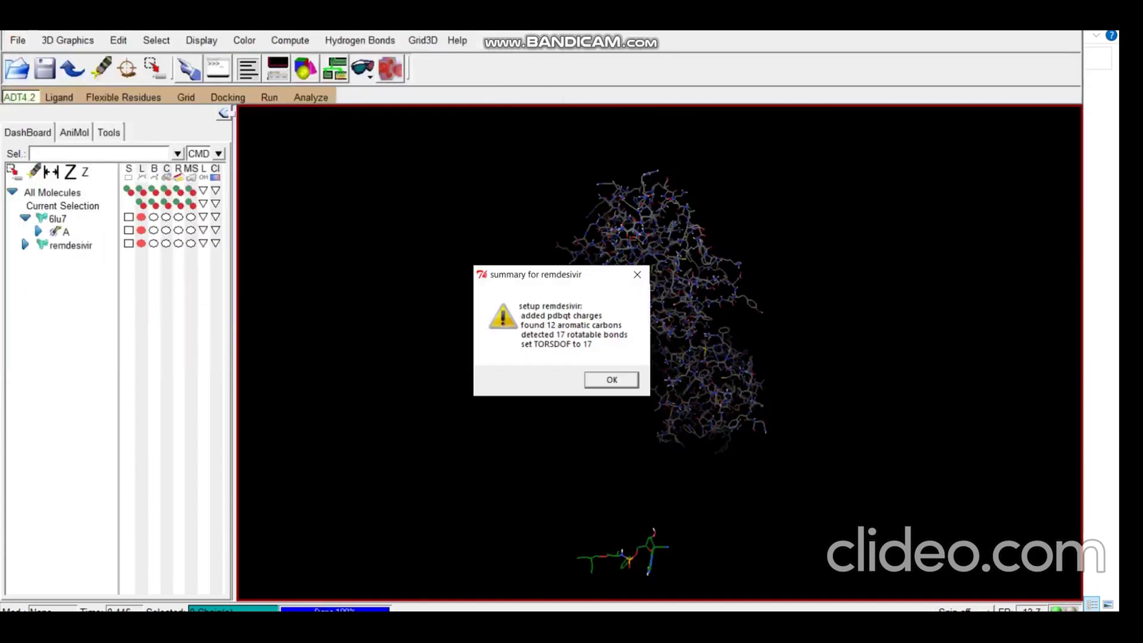
pyautogui.press('Return')
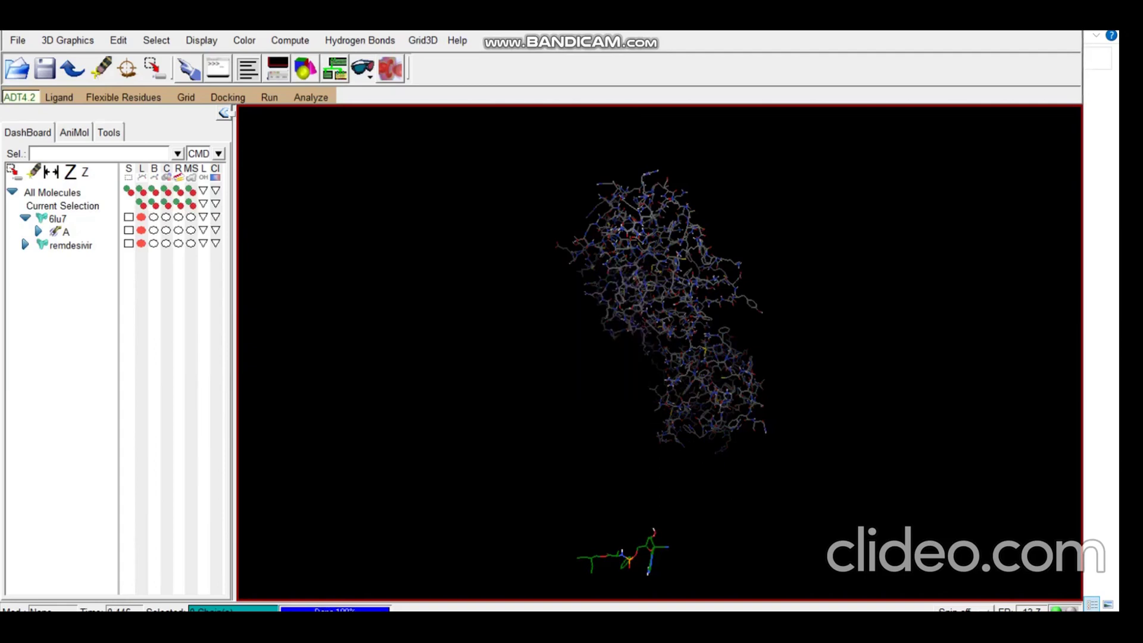
# Detect the torsion tree root of the remdesivir ligand.
pyautogui.moveTo(655, 387); pyautogui.dragTo(583, 285)
pyautogui.scroll(5, 659, 353)
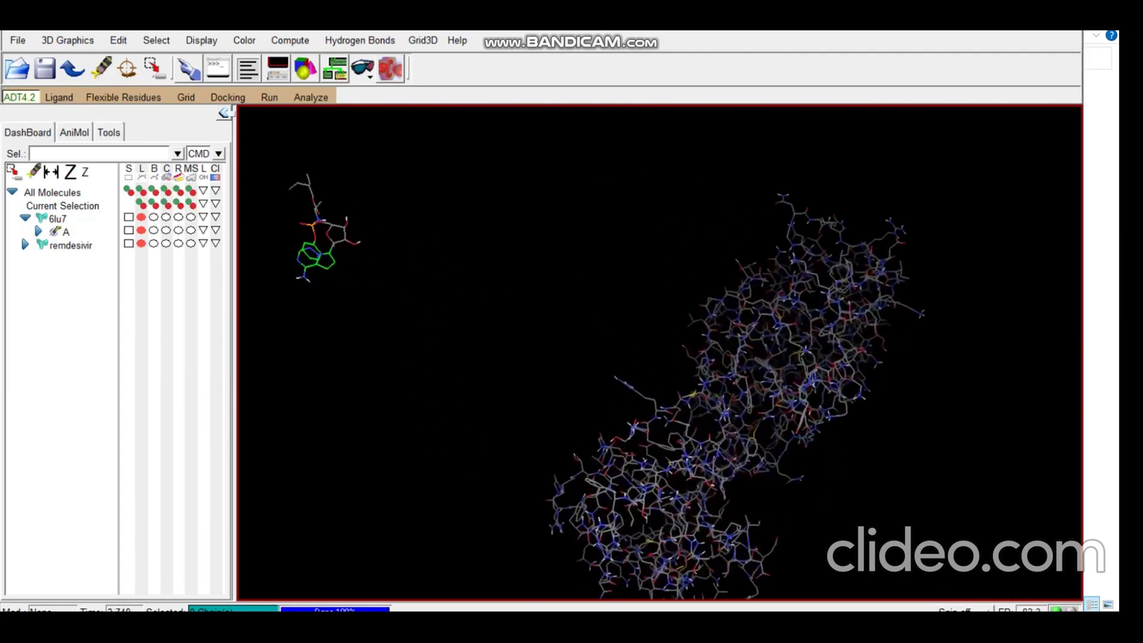
pyautogui.moveTo(596, 351); pyautogui.dragTo(719, 363, button='right')
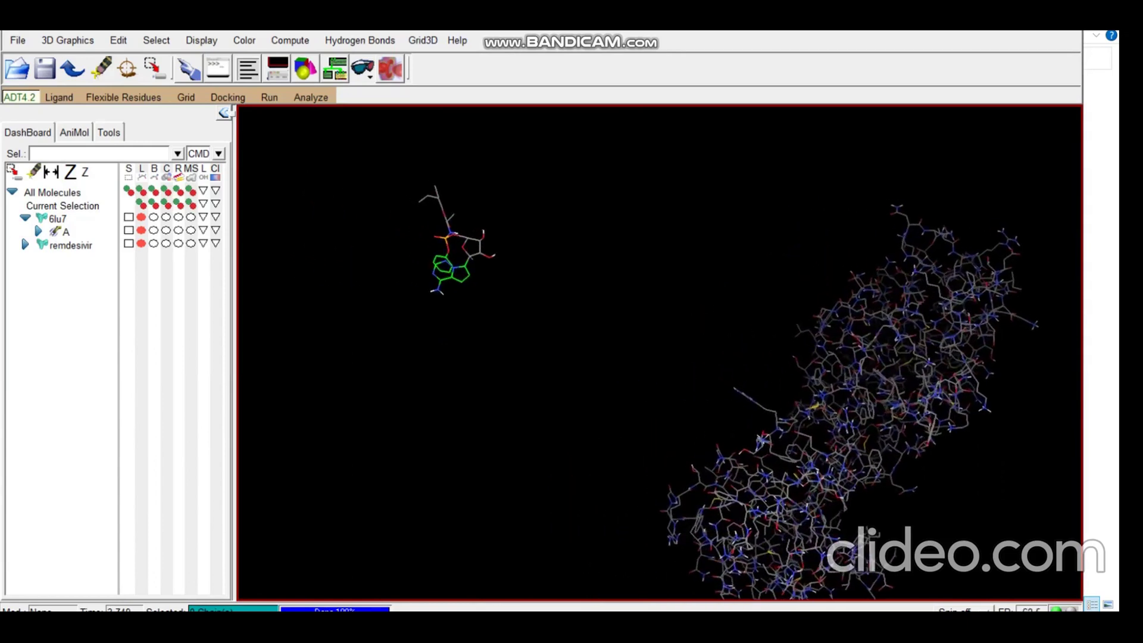
pyautogui.scroll(-2, 659, 352)
pyautogui.scroll(4, 660, 353)
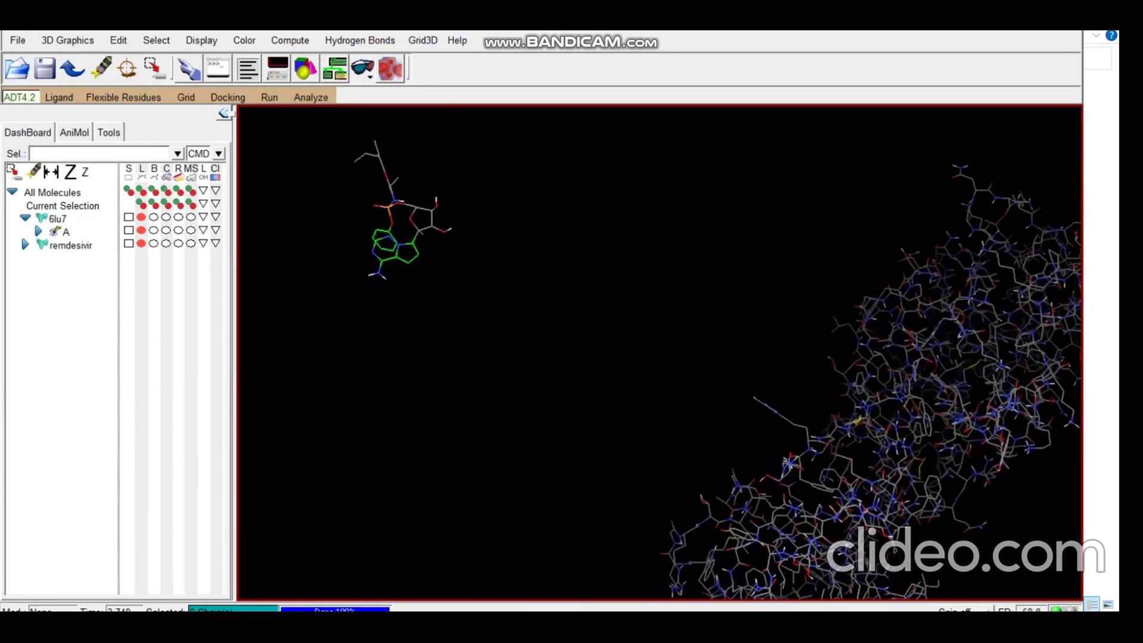
pyautogui.moveTo(595, 351); pyautogui.dragTo(693, 385, button='right')
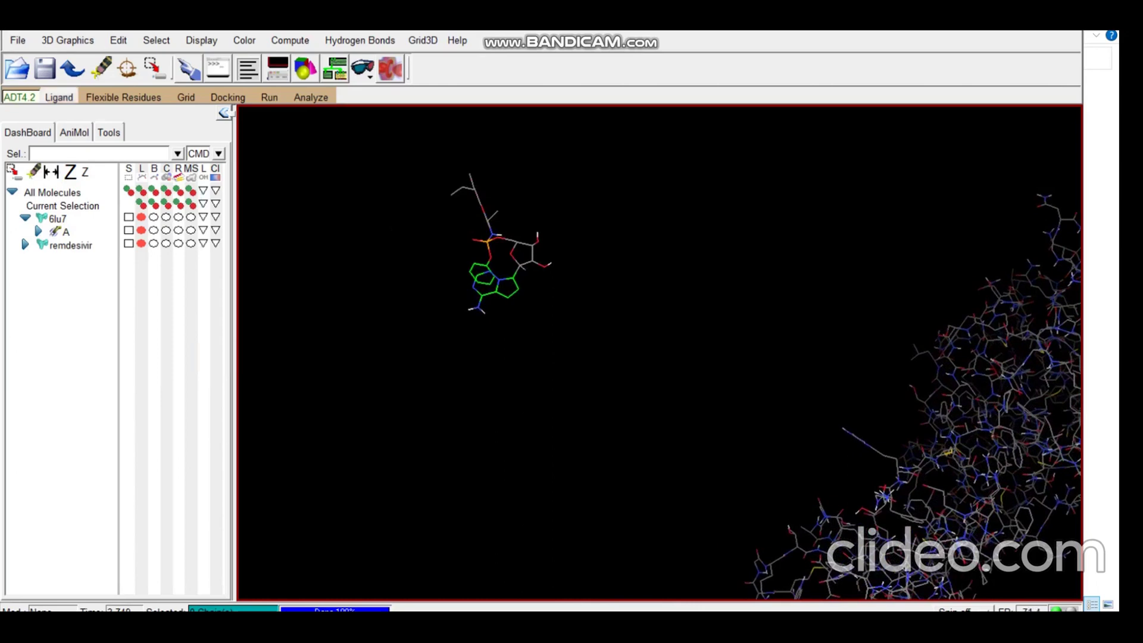
pyautogui.click(59, 97)
pyautogui.moveTo(84, 143)
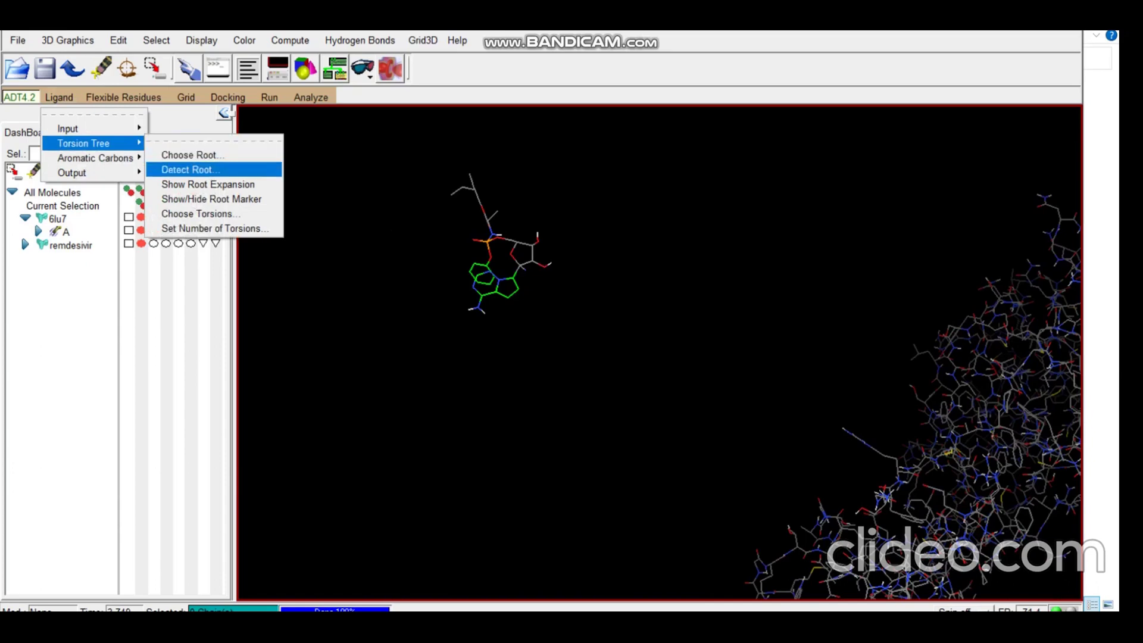
pyautogui.click(187, 170)
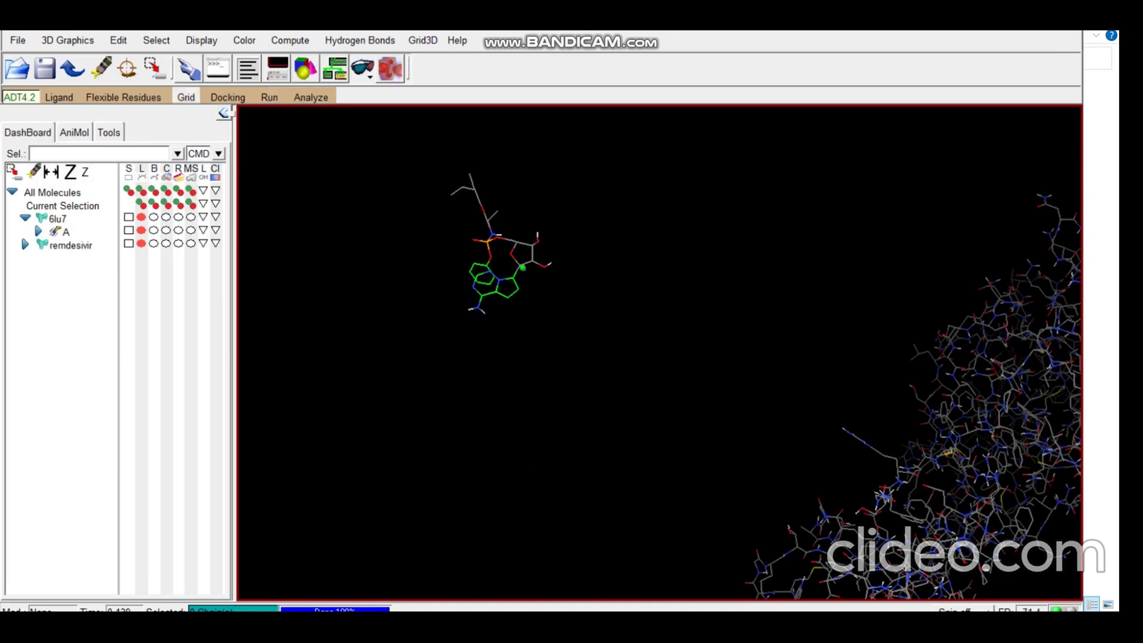
# Set the grid map types by choosing remdesivir as the ligand.
pyautogui.click(186, 97)
pyautogui.moveTo(222, 158)
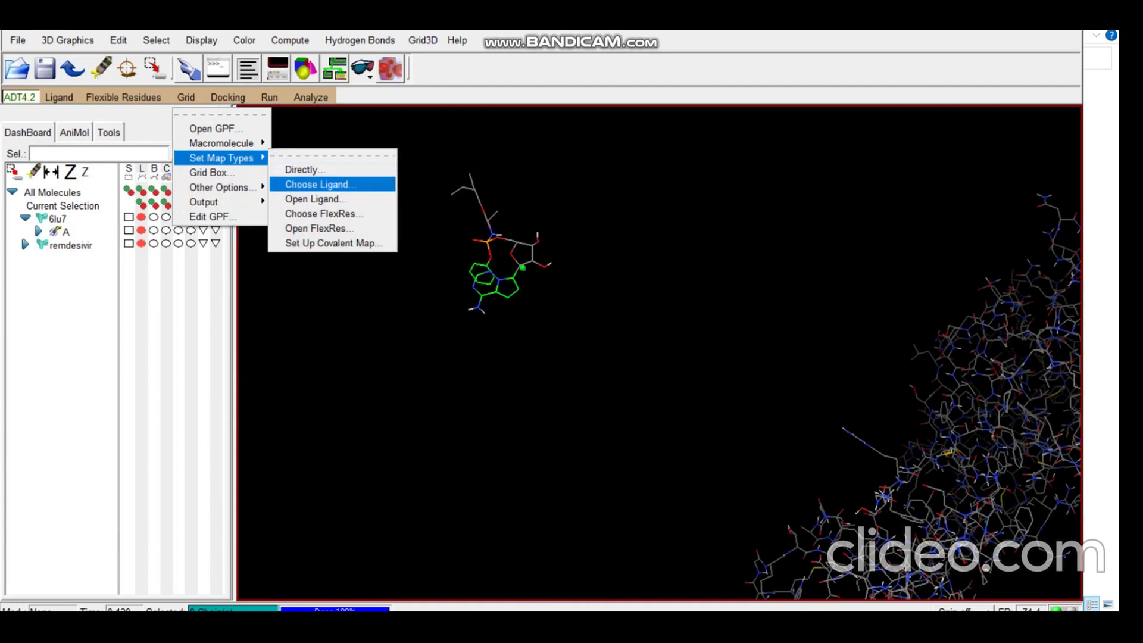
pyautogui.click(318, 184)
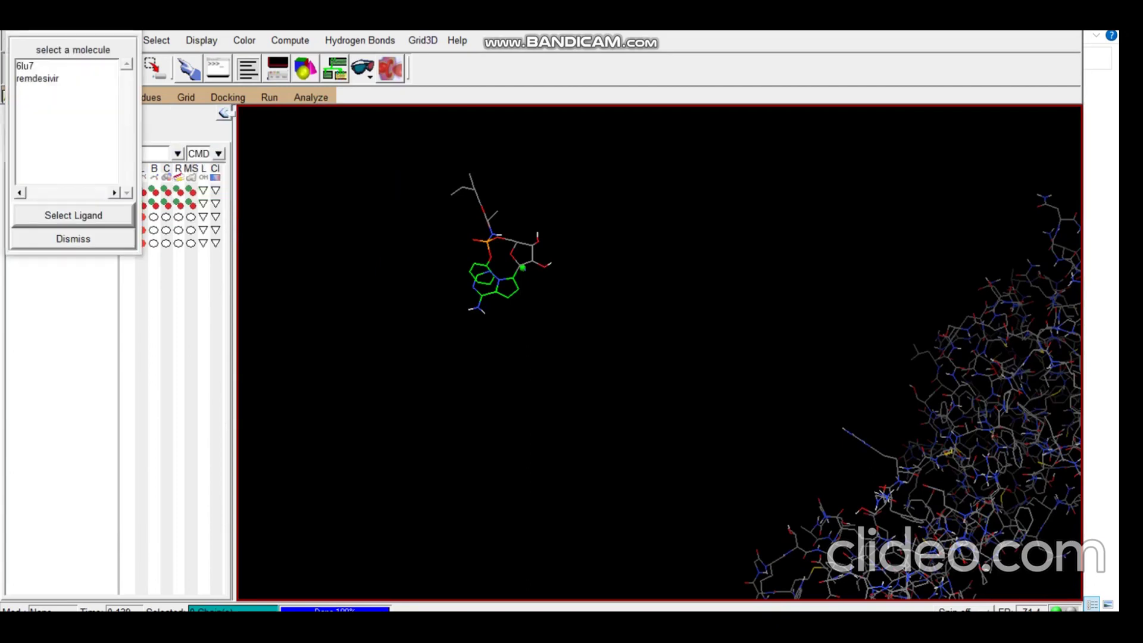
pyautogui.click(37, 78)
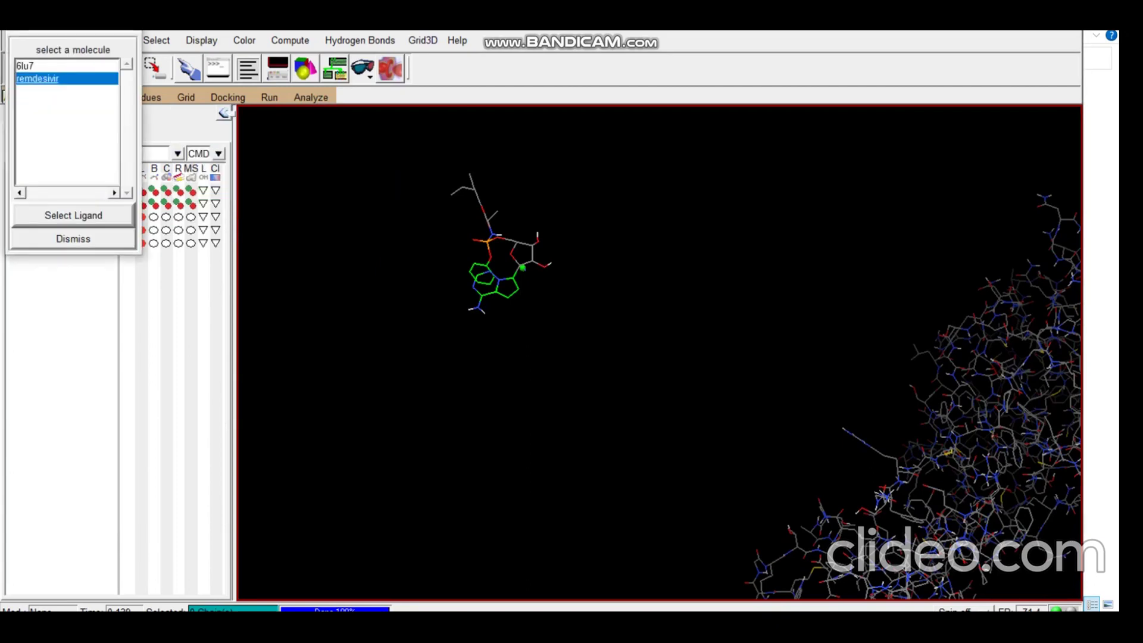
pyautogui.click(73, 216)
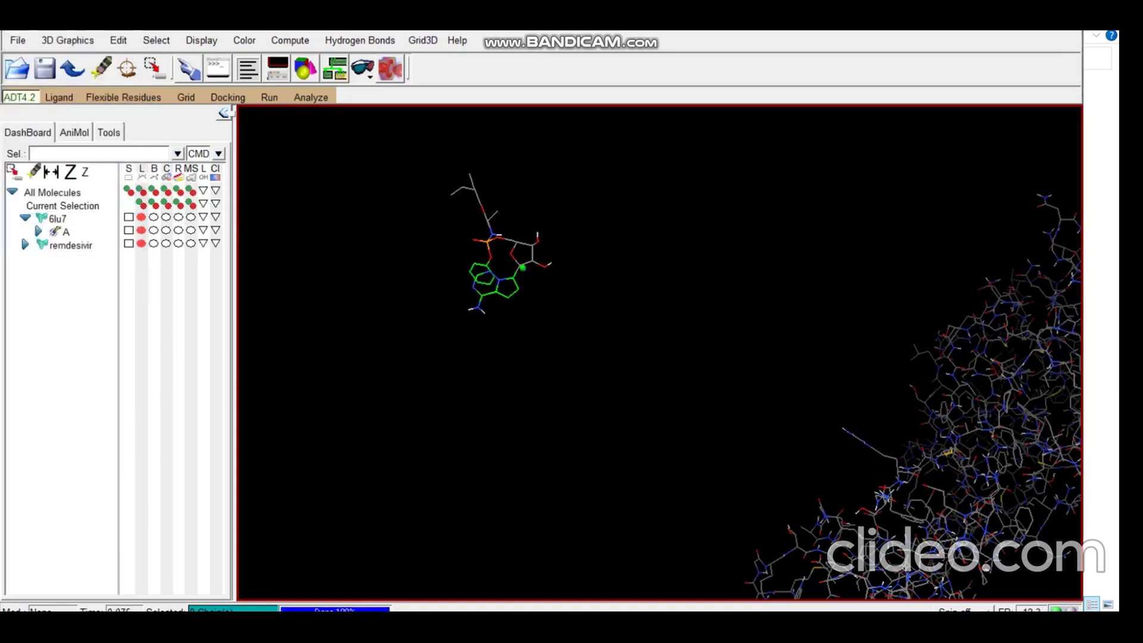
# Copy the entire residue list, from MET49 through THR24, from the Word document and return to AutoDockTools.
pyautogui.moveTo(572, 357); pyautogui.dragTo(774, 357)
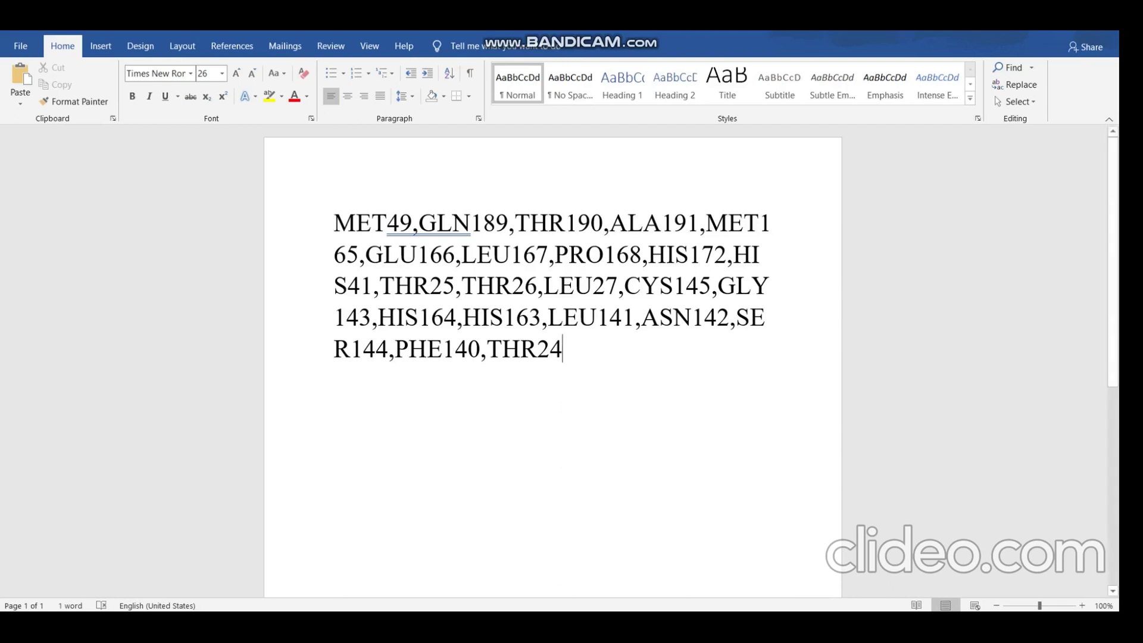
pyautogui.moveTo(334, 223); pyautogui.dragTo(571, 353)
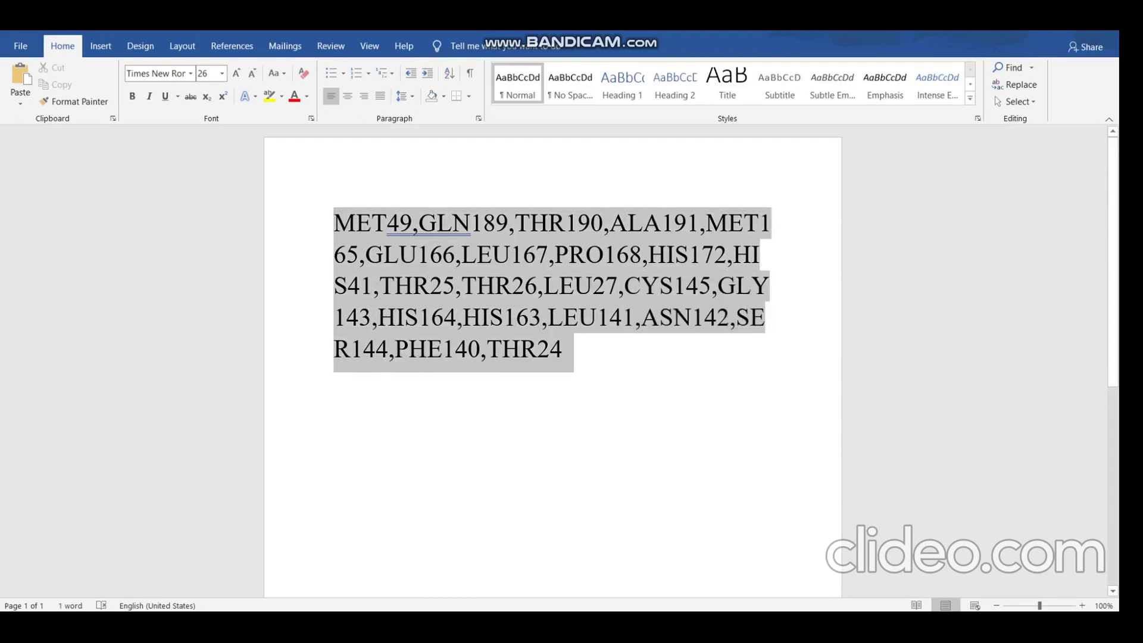
pyautogui.hotkey('alt', 'Tab')
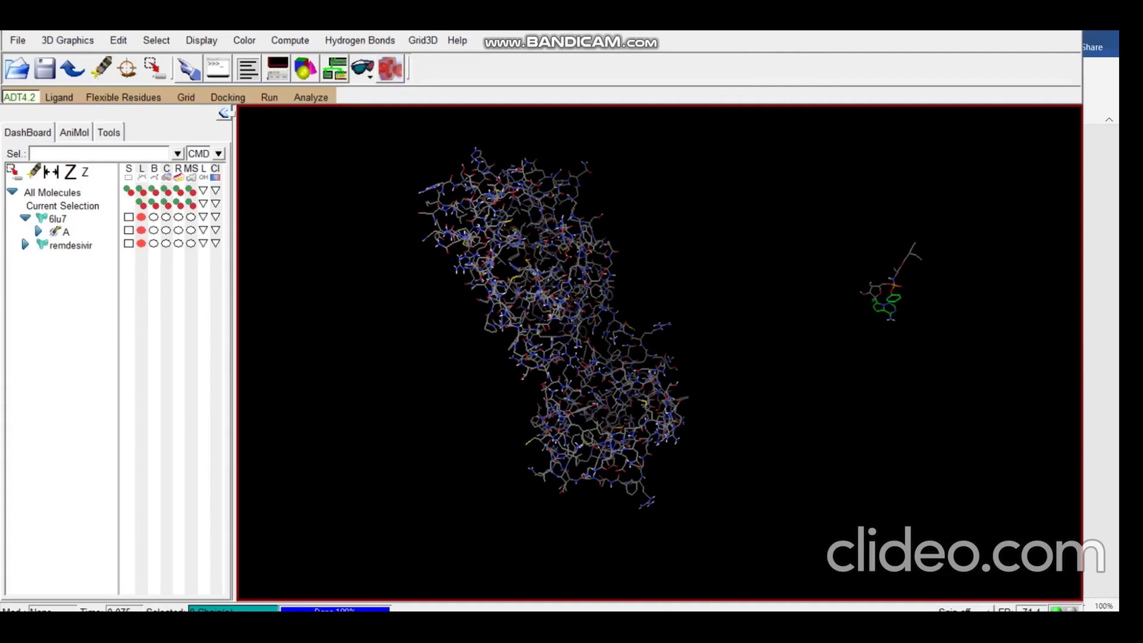
# Select the protein residues from a string, using the copied list ending in SER144,PHE140,THR24 as the residue criterion.
pyautogui.click(156, 40)
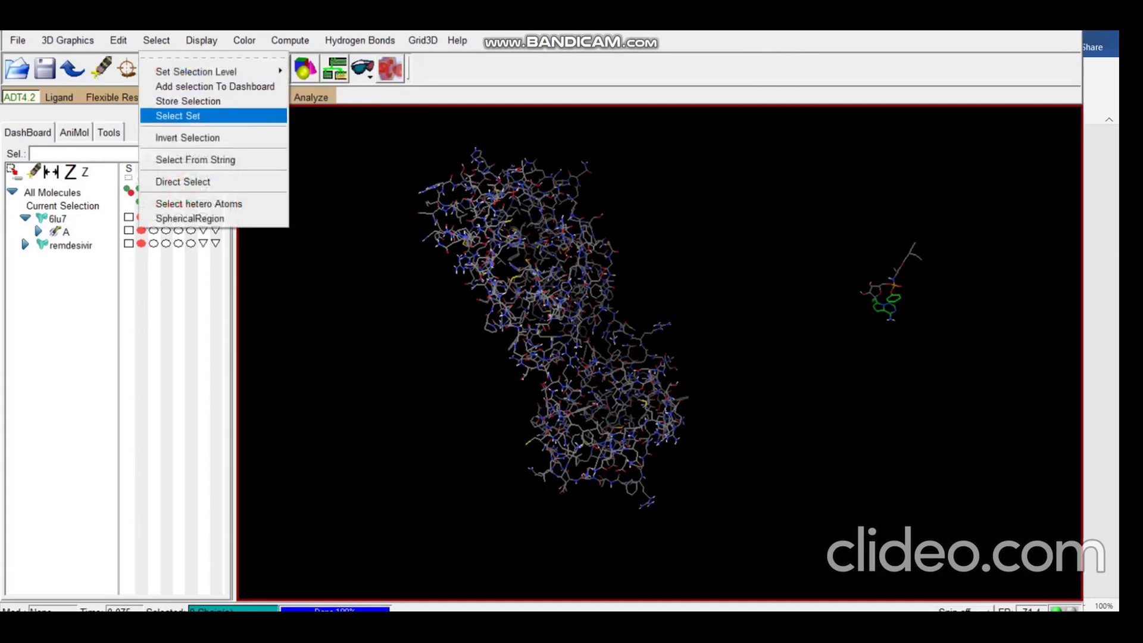
pyautogui.click(195, 159)
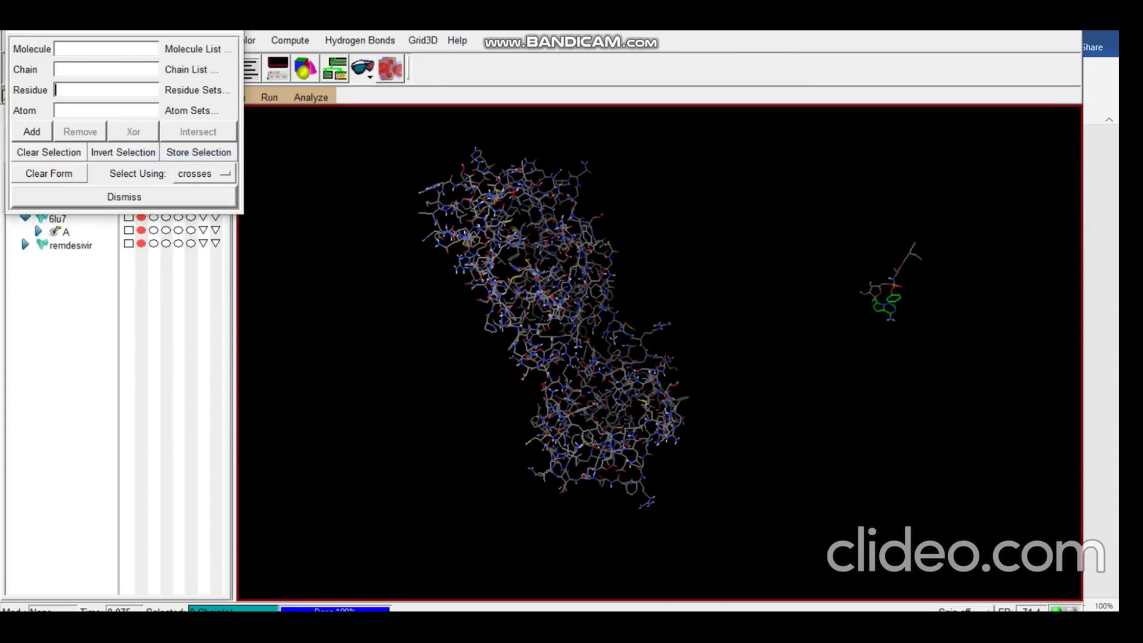
pyautogui.hotkey('ctrl', 'v')
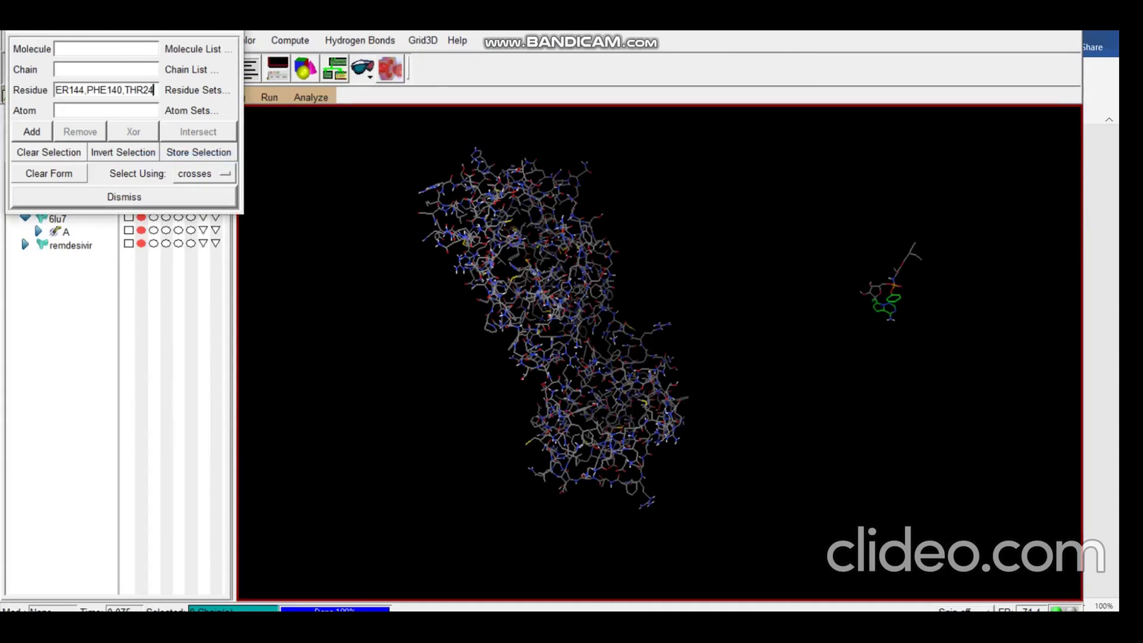
pyautogui.press('Return')
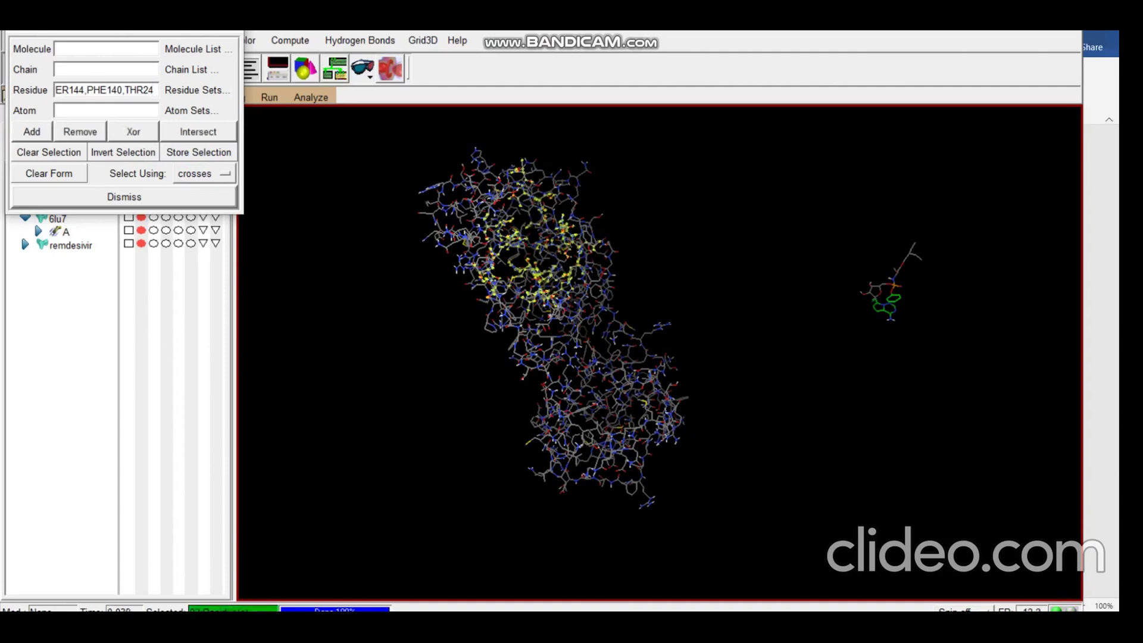
# Close the residue selection form and display the grid box on the 6lu7 protein.
pyautogui.moveTo(464, 334); pyautogui.dragTo(481, 393)
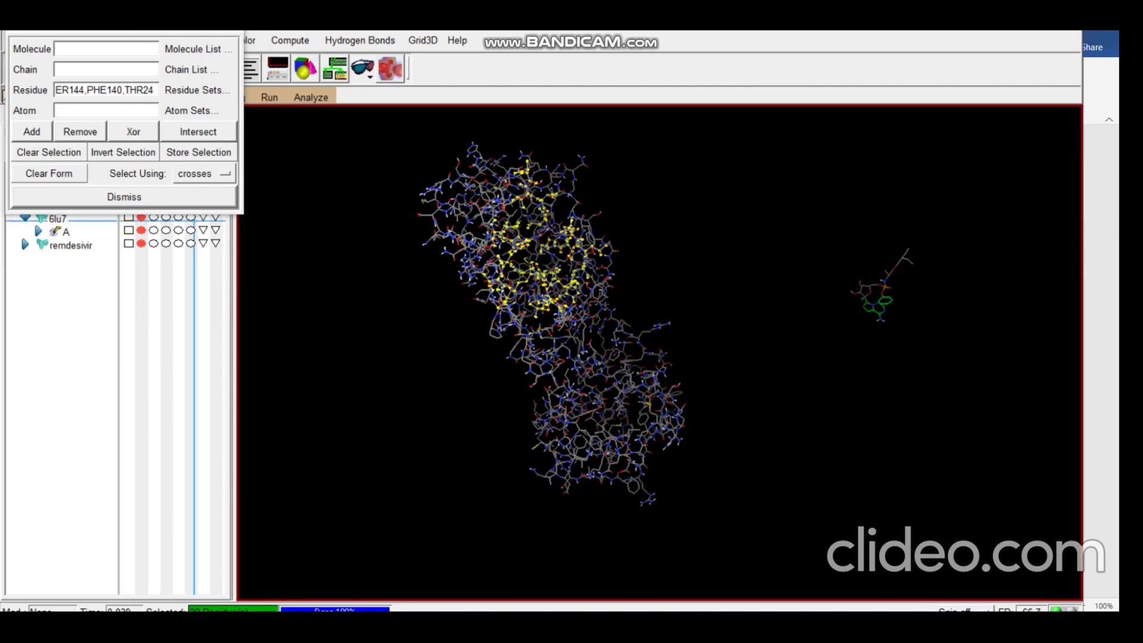
pyautogui.click(123, 197)
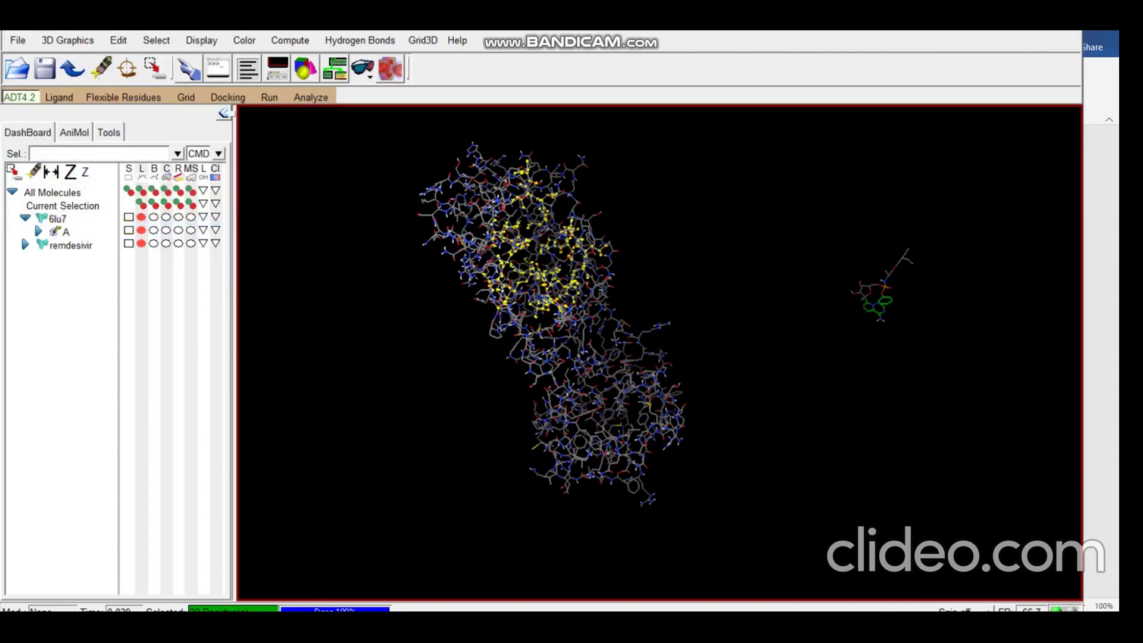
pyautogui.click(186, 97)
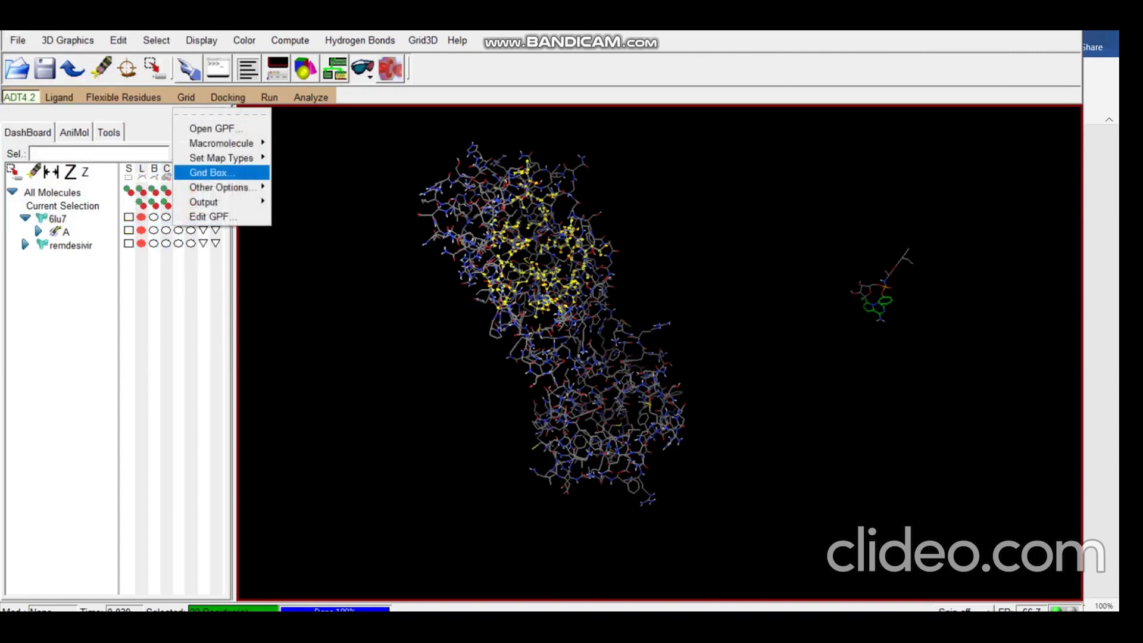
pyautogui.click(208, 172)
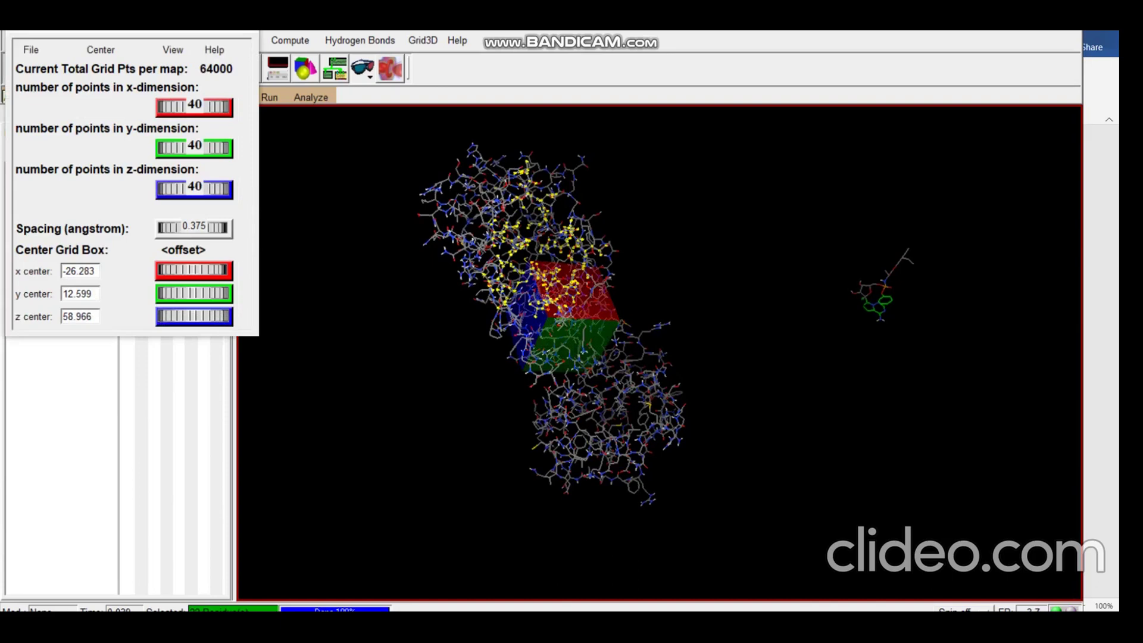
# Enclose the selected residues in a grid box of 86 × 78 × 78 points centred at -15.492, 13.998, 66.638, and close it saving the current settings.
pyautogui.moveTo(595, 333); pyautogui.dragTo(571, 313)
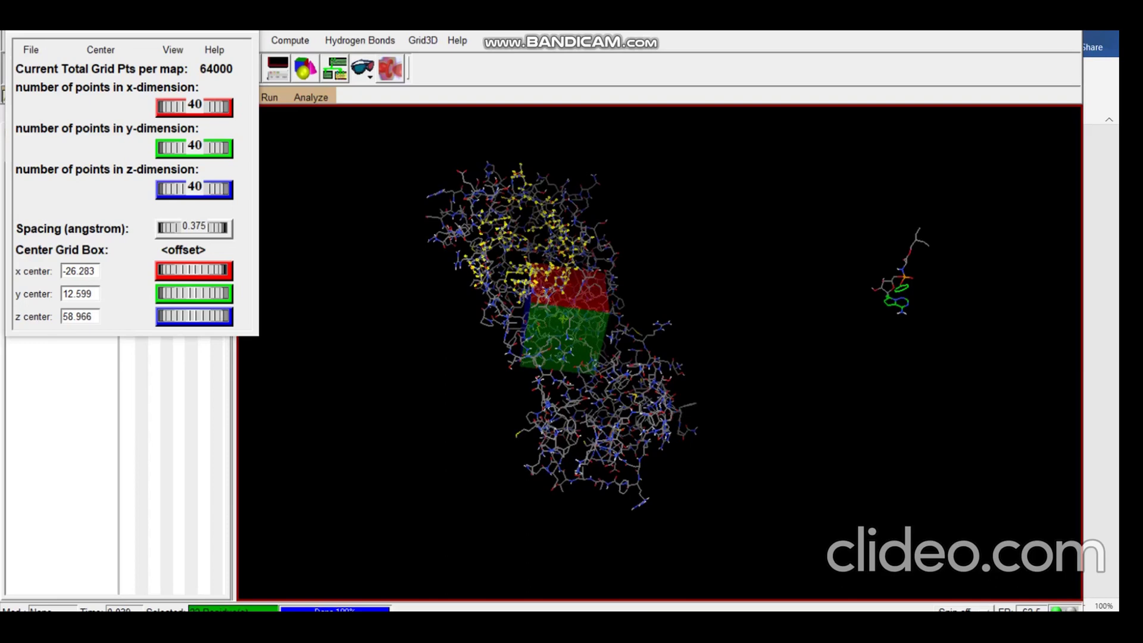
pyautogui.moveTo(194, 271); pyautogui.dragTo(220, 271)
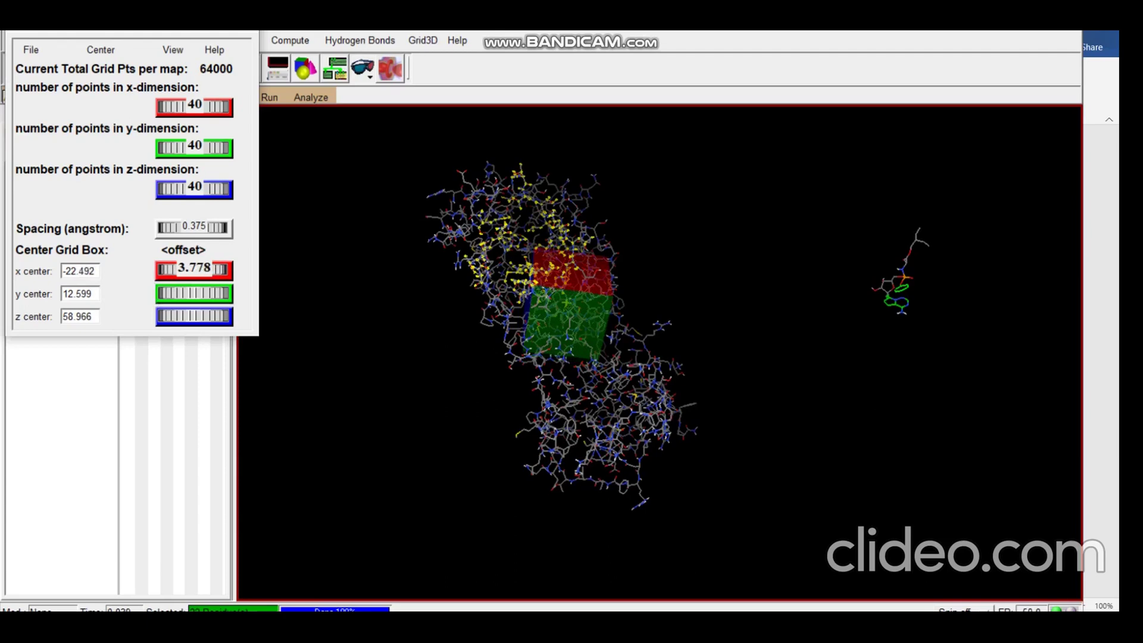
pyautogui.moveTo(181, 270); pyautogui.dragTo(228, 270)
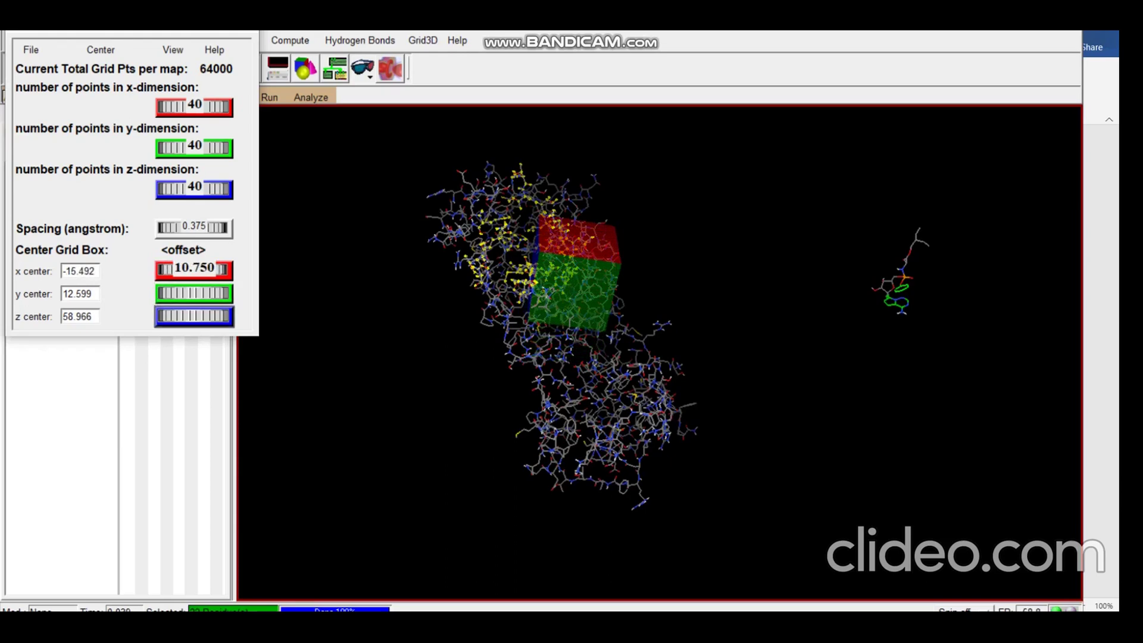
pyautogui.moveTo(174, 316); pyautogui.dragTo(217, 316)
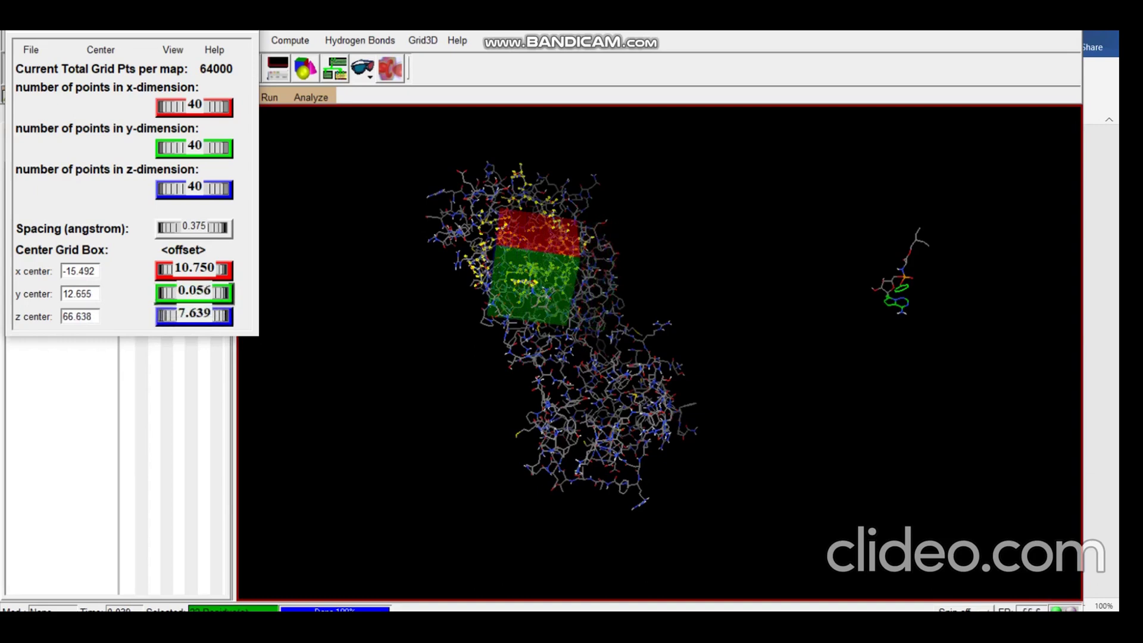
pyautogui.moveTo(177, 293); pyautogui.dragTo(216, 293)
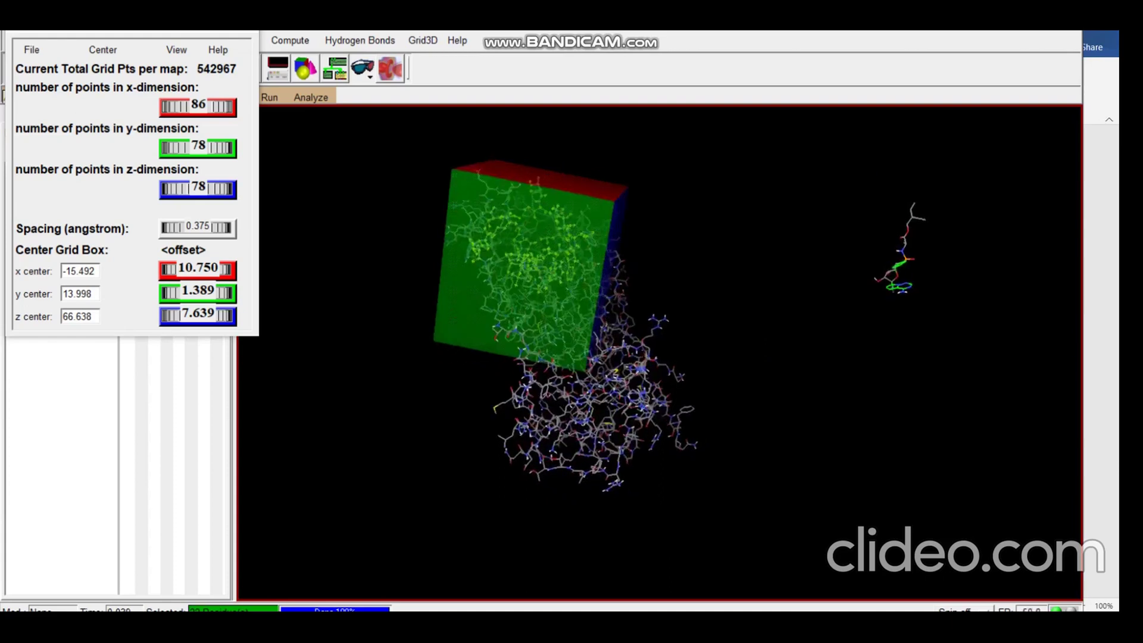
pyautogui.click(32, 50)
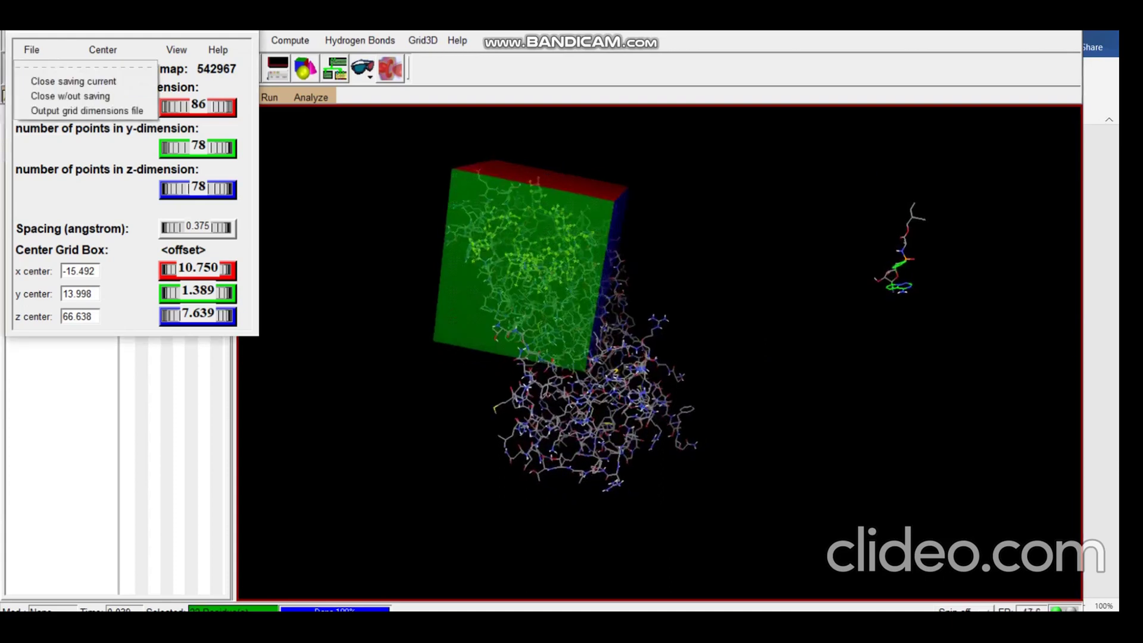
pyautogui.press('Return')
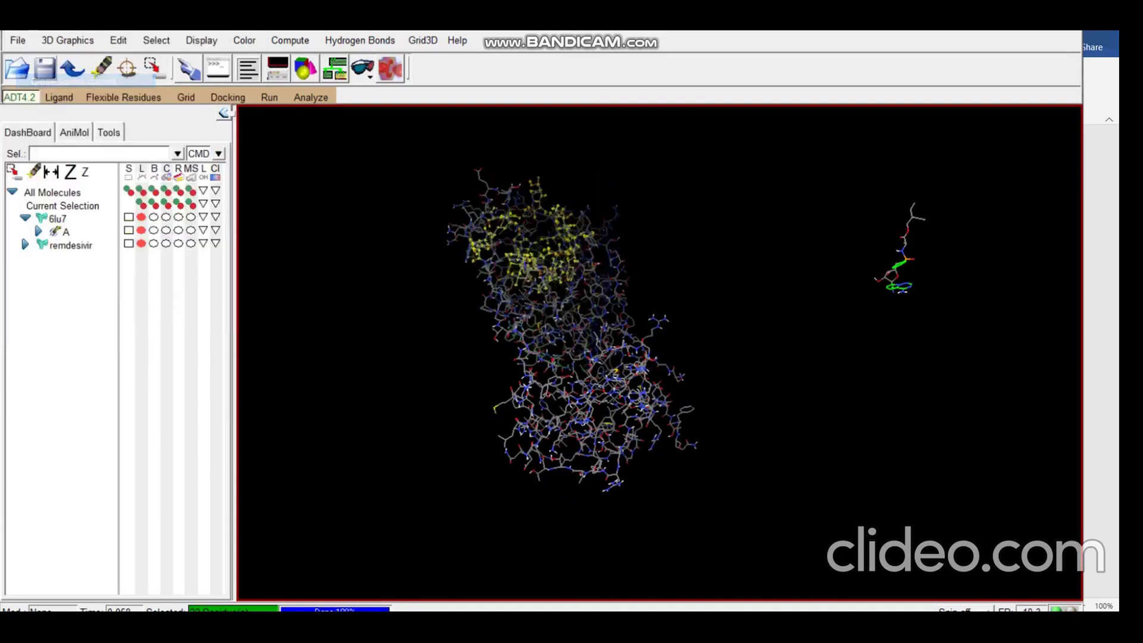
# Output the grid dimensions file as grid.txt in the DockingSpace folder.
pyautogui.click(186, 97)
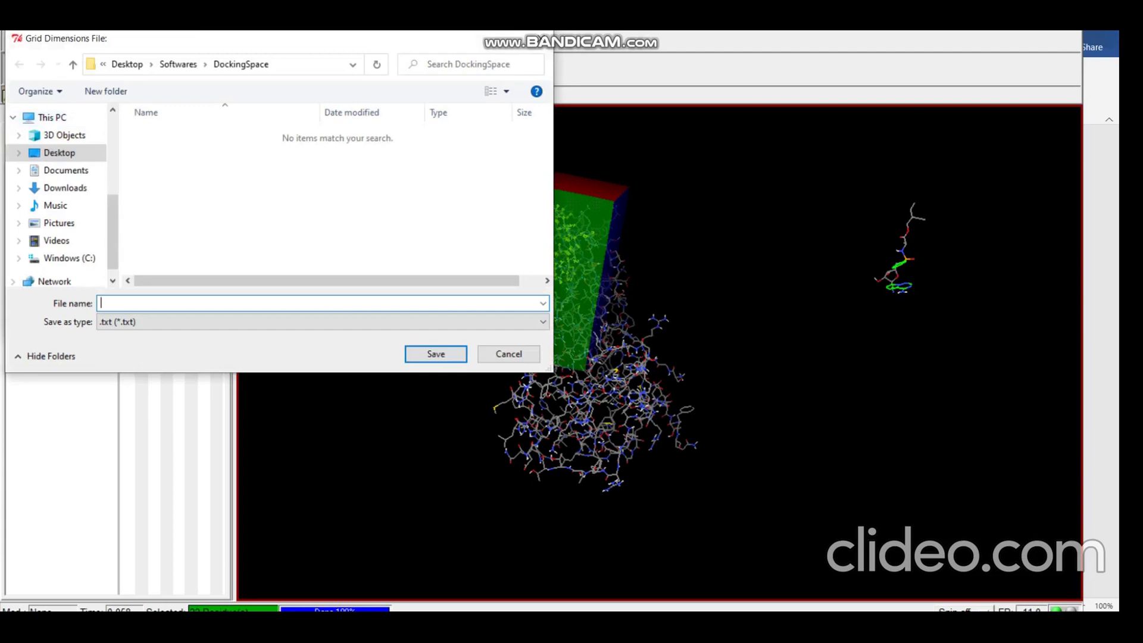
pyautogui.write('grid.txt')
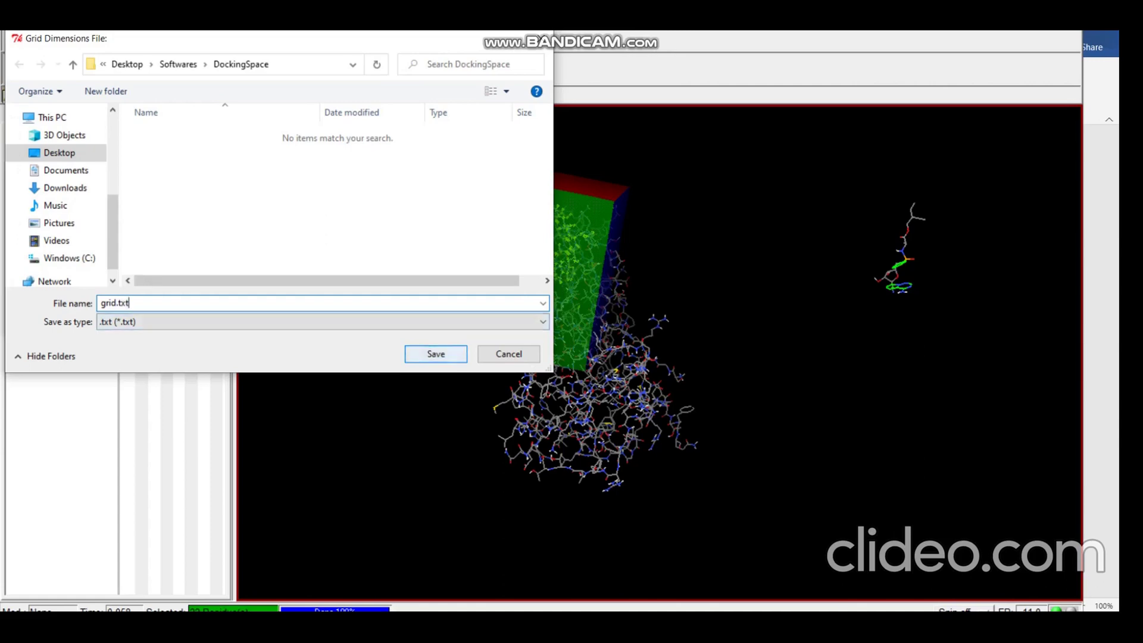
pyautogui.press('Return')
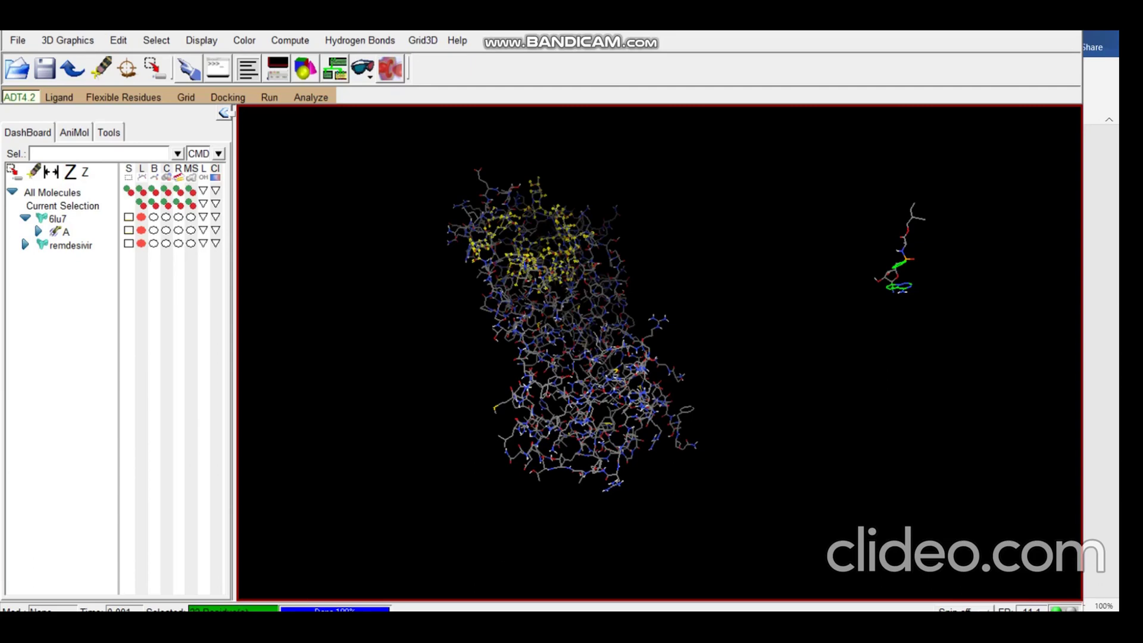
# Set up an AutoGrid run with autogrid4 from the DockingSpace folder as the program.
pyautogui.click(269, 97)
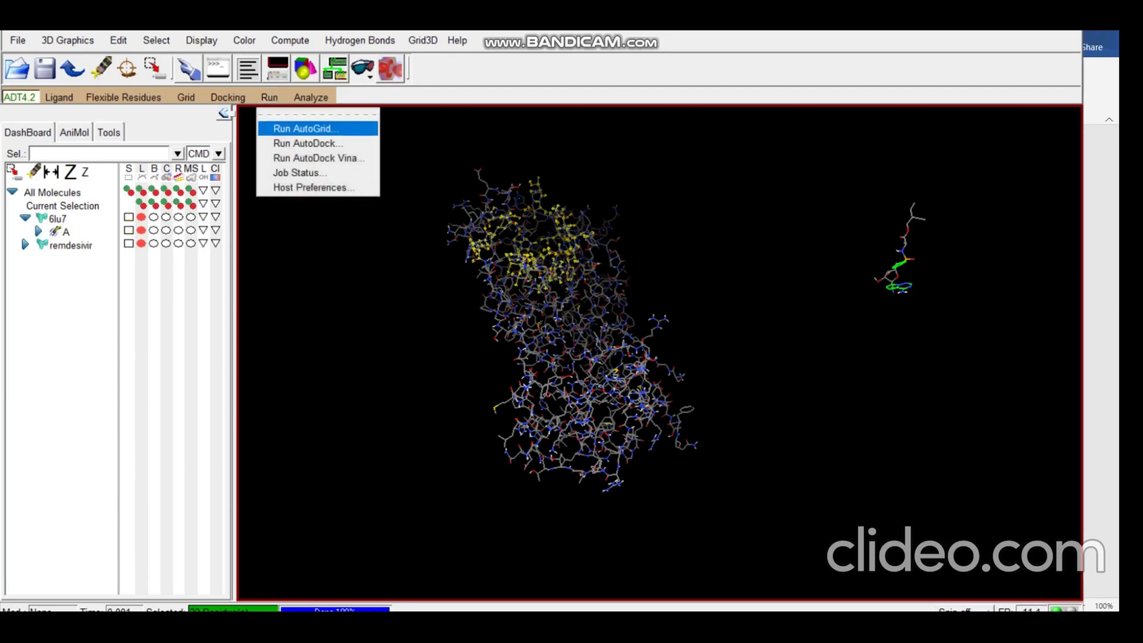
pyautogui.click(304, 128)
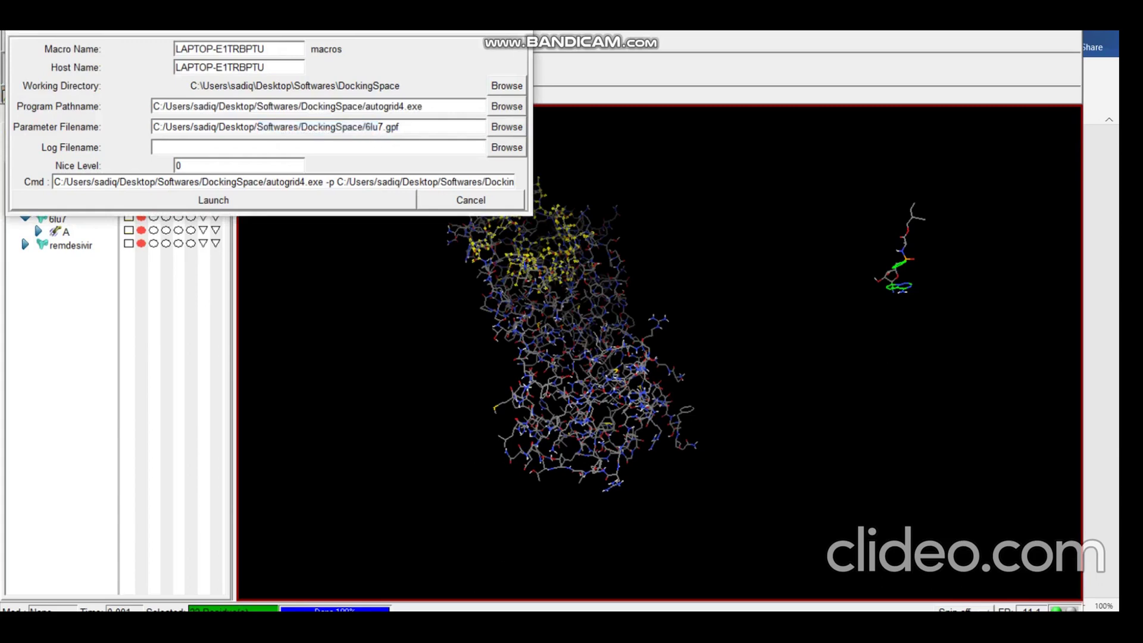
pyautogui.click(507, 106)
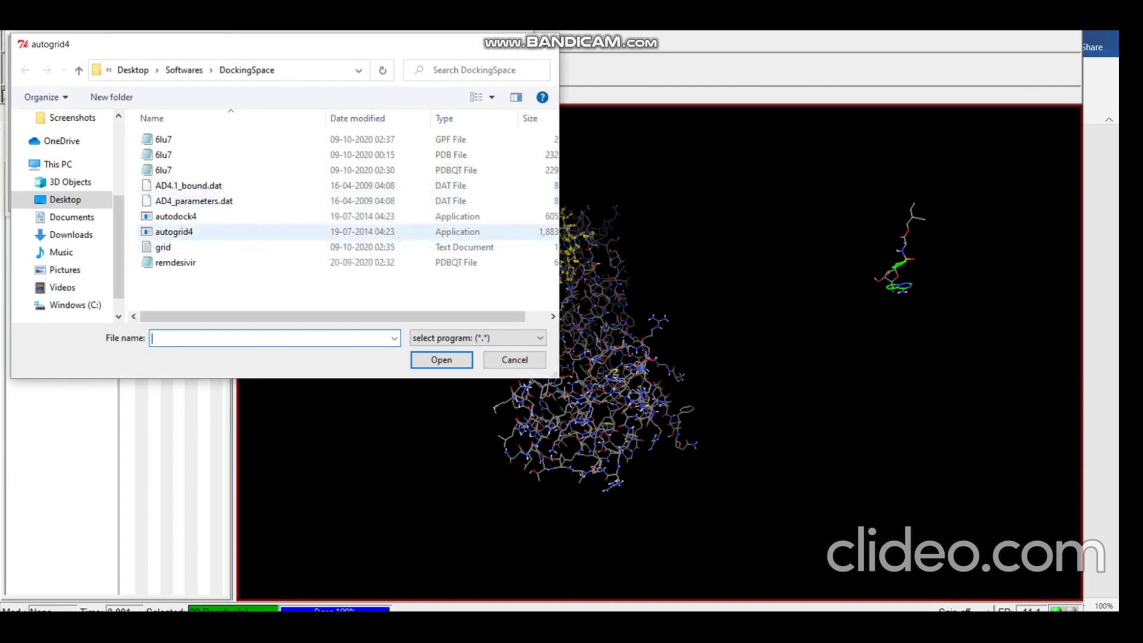
pyautogui.click(238, 232)
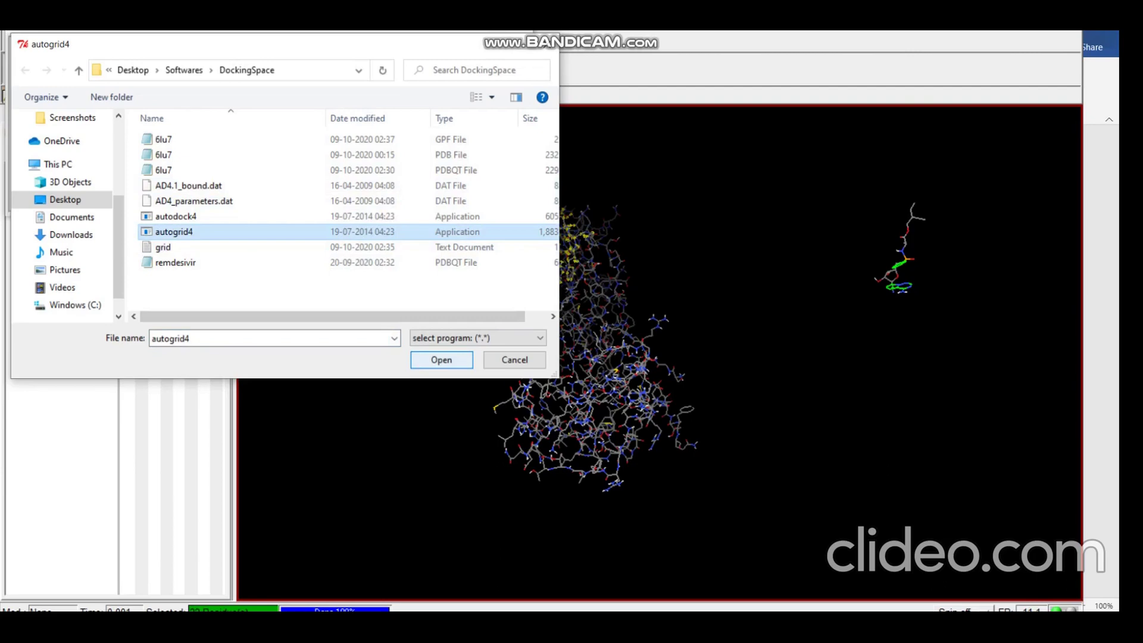
pyautogui.click(441, 359)
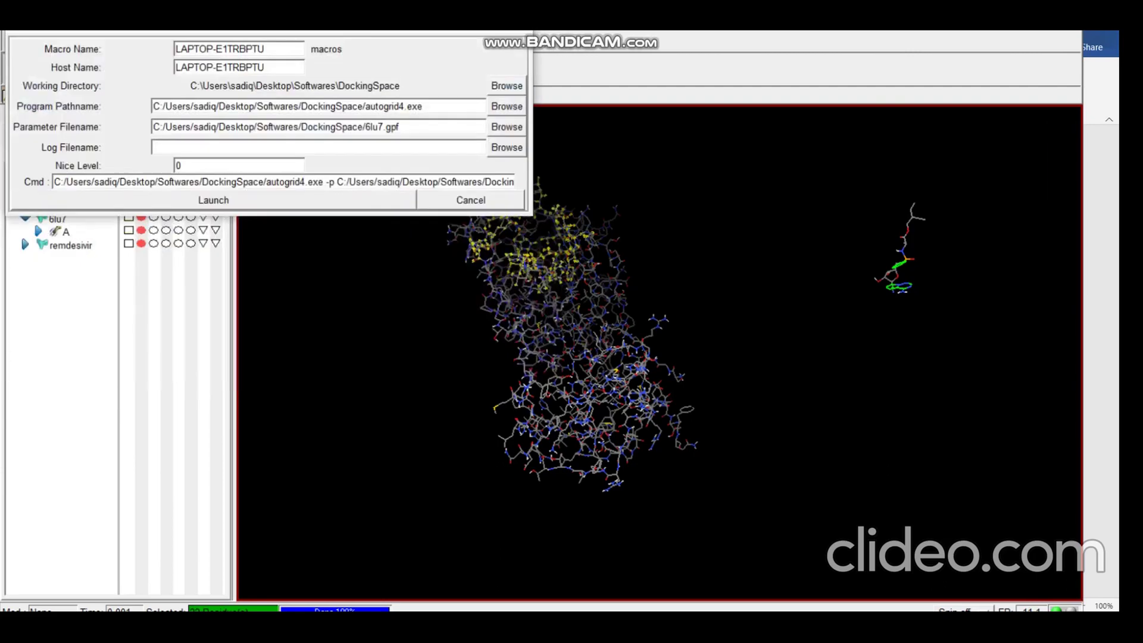
# Choose 6lu7.gpf as the AutoGrid parameter file and launch the grid calculation.
pyautogui.click(506, 126)
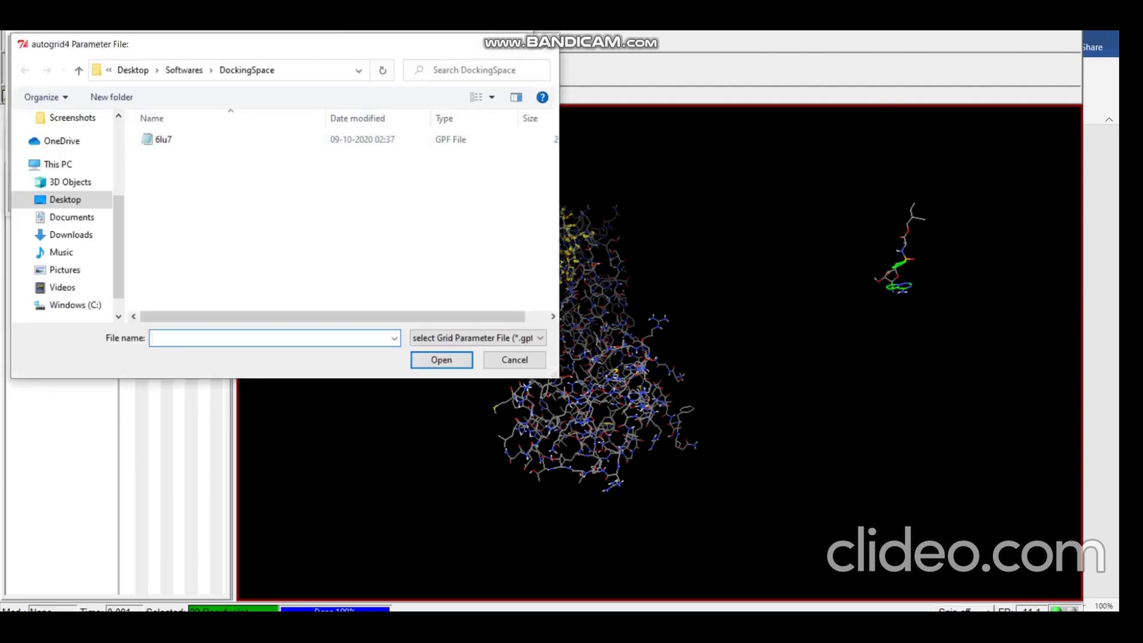
pyautogui.click(164, 140)
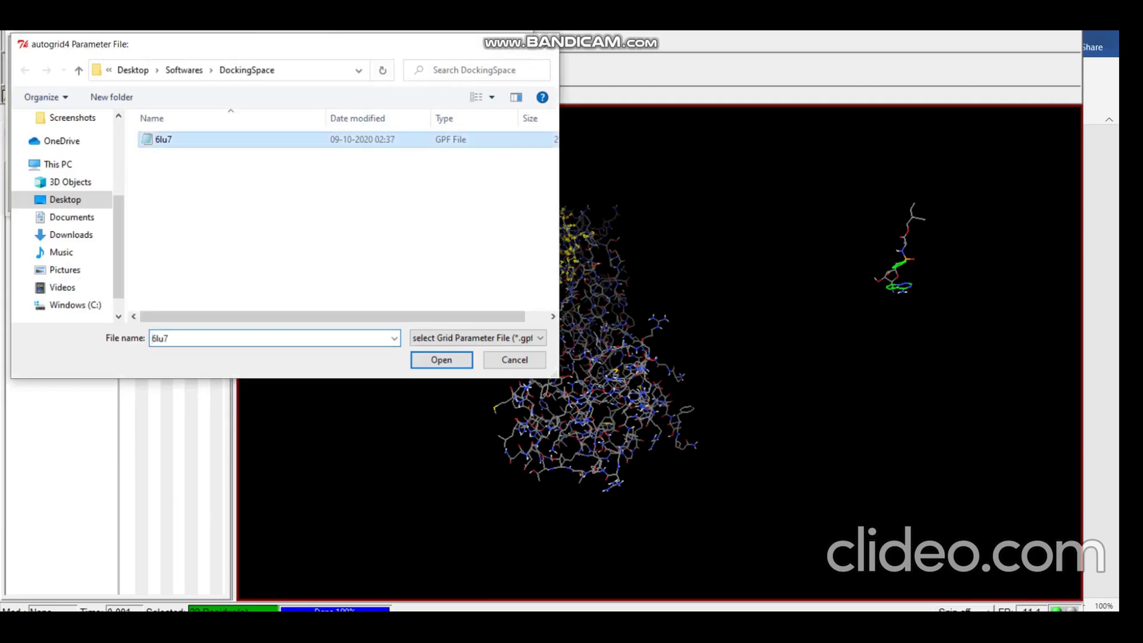
pyautogui.press('Return')
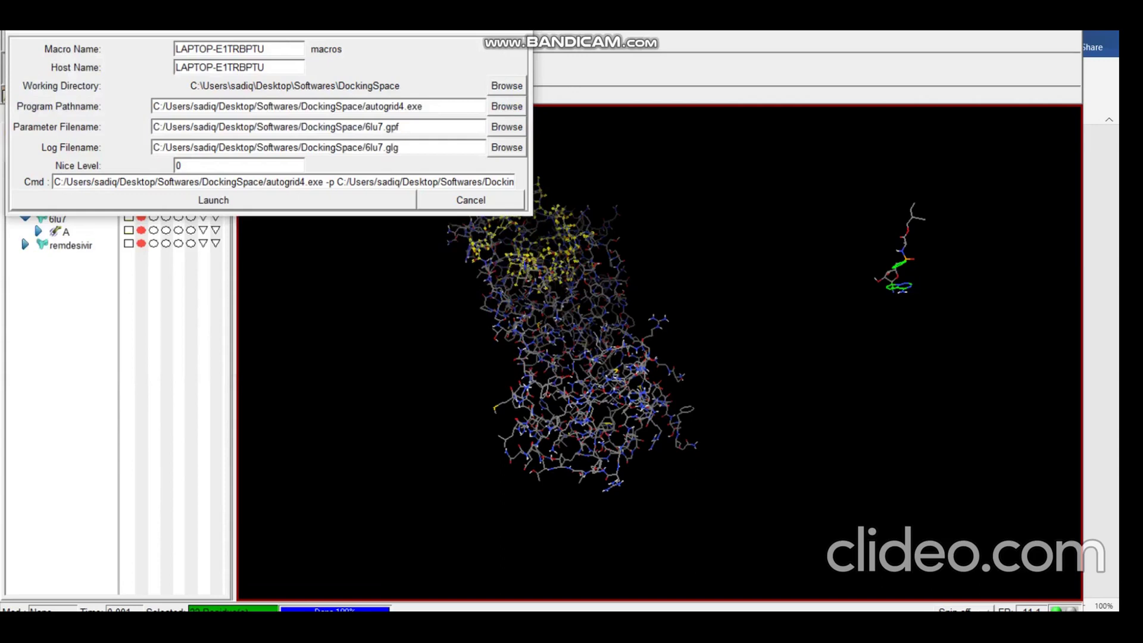
pyautogui.click(213, 200)
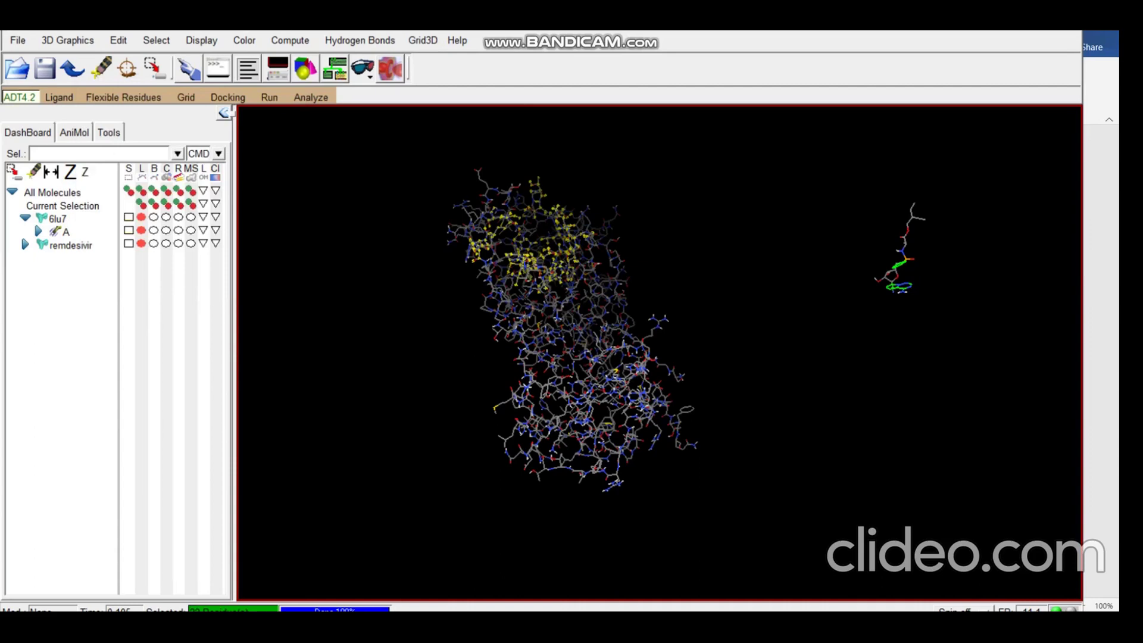
# Switch to the DockingSpace folder, open the 6lu7 GLG log, check the AutoGrid completion status at its end, and close the log.
pyautogui.hotkey('alt', 'Tab')
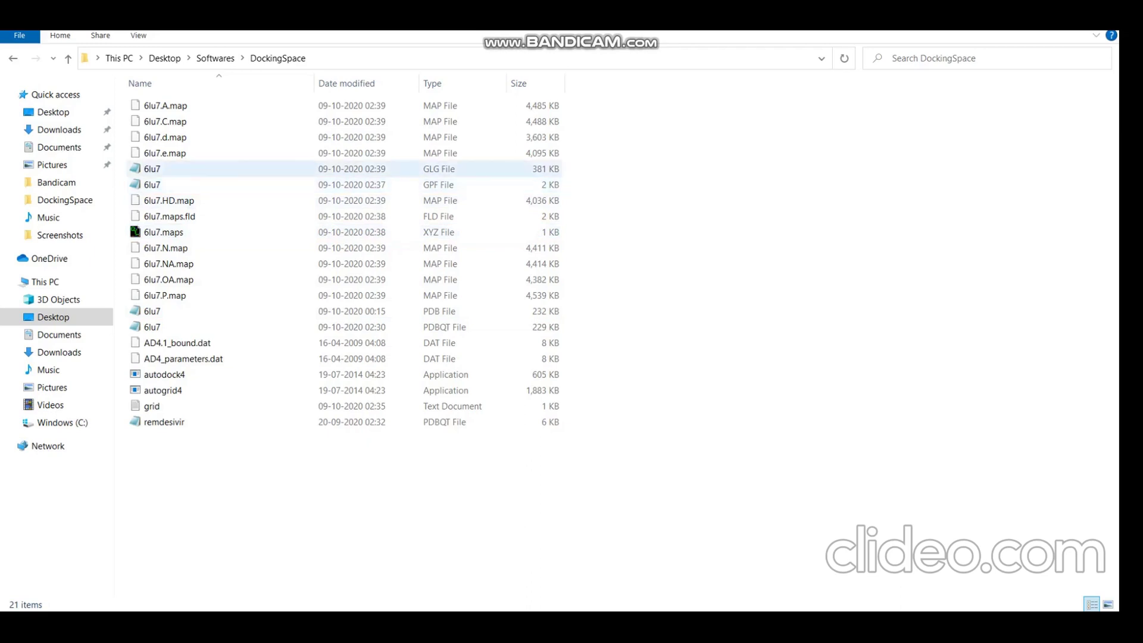
pyautogui.click(152, 169)
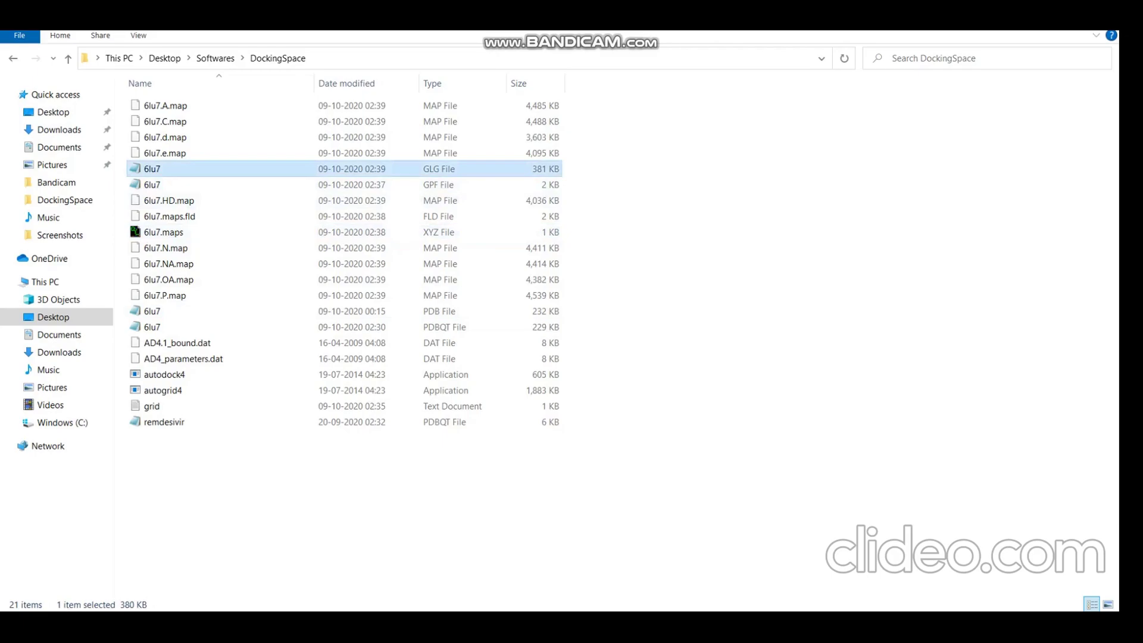
pyautogui.press('Return')
pyautogui.scroll(-6, 536, 298)
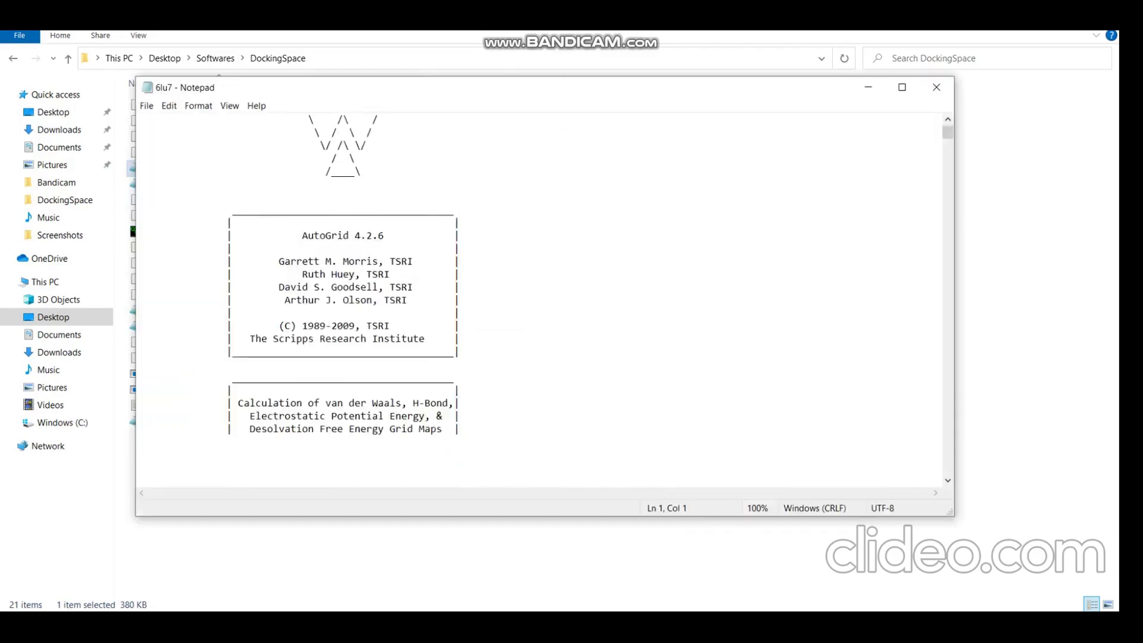
pyautogui.scroll(-20, 536, 297)
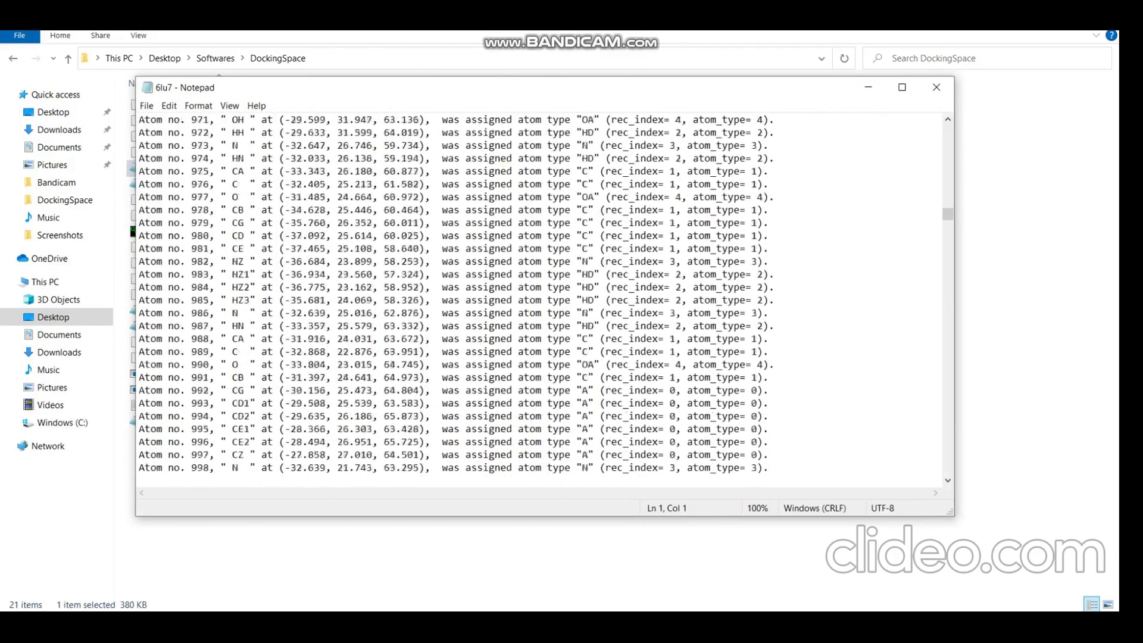
pyautogui.scroll(-20, 536, 298)
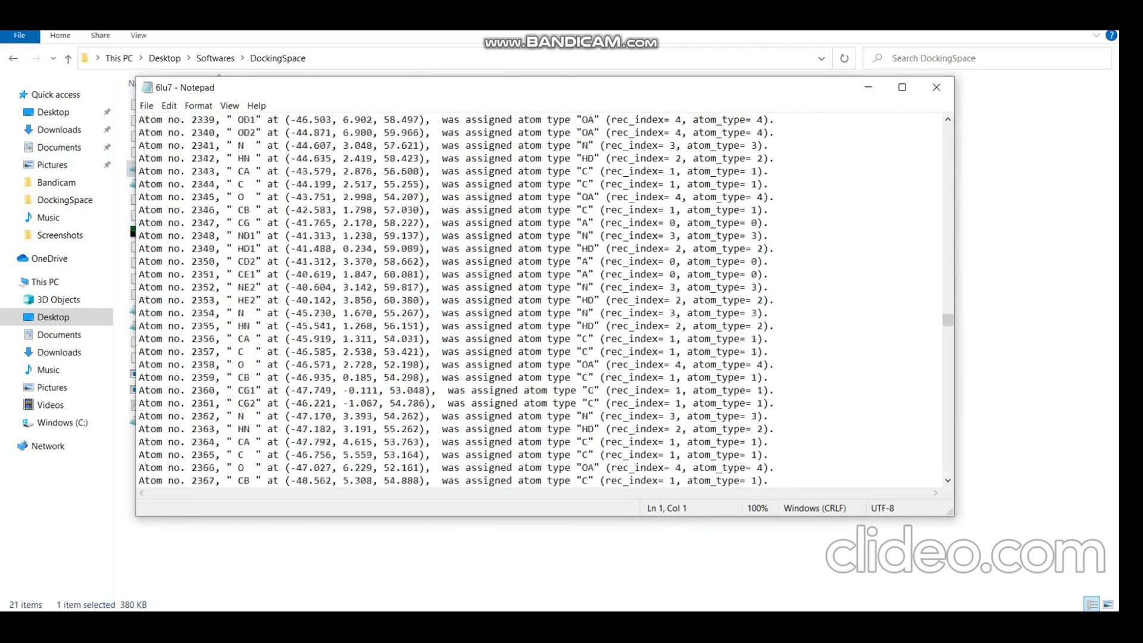
pyautogui.scroll(-20, 536, 298)
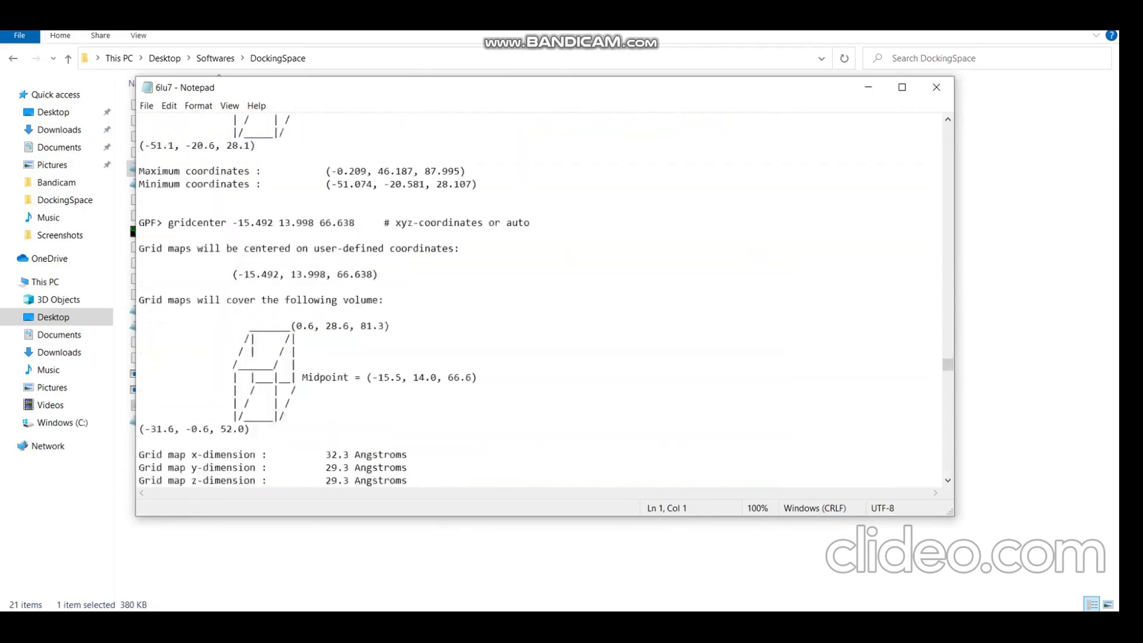
pyautogui.scroll(-20, 535, 298)
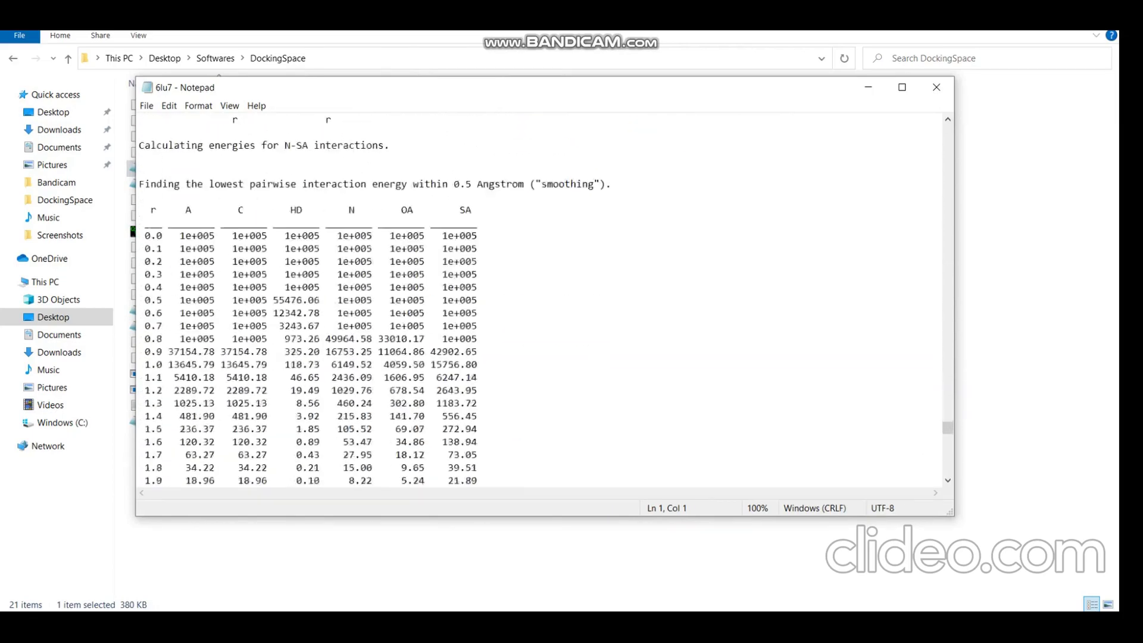
pyautogui.scroll(-20, 536, 298)
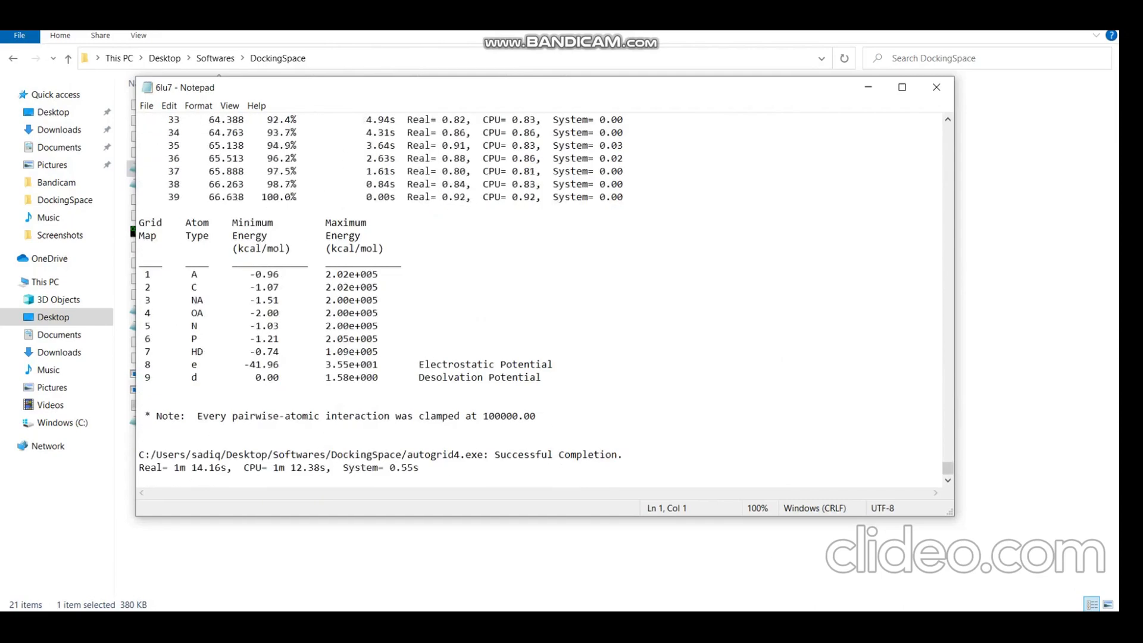
pyautogui.moveTo(489, 455); pyautogui.dragTo(617, 454)
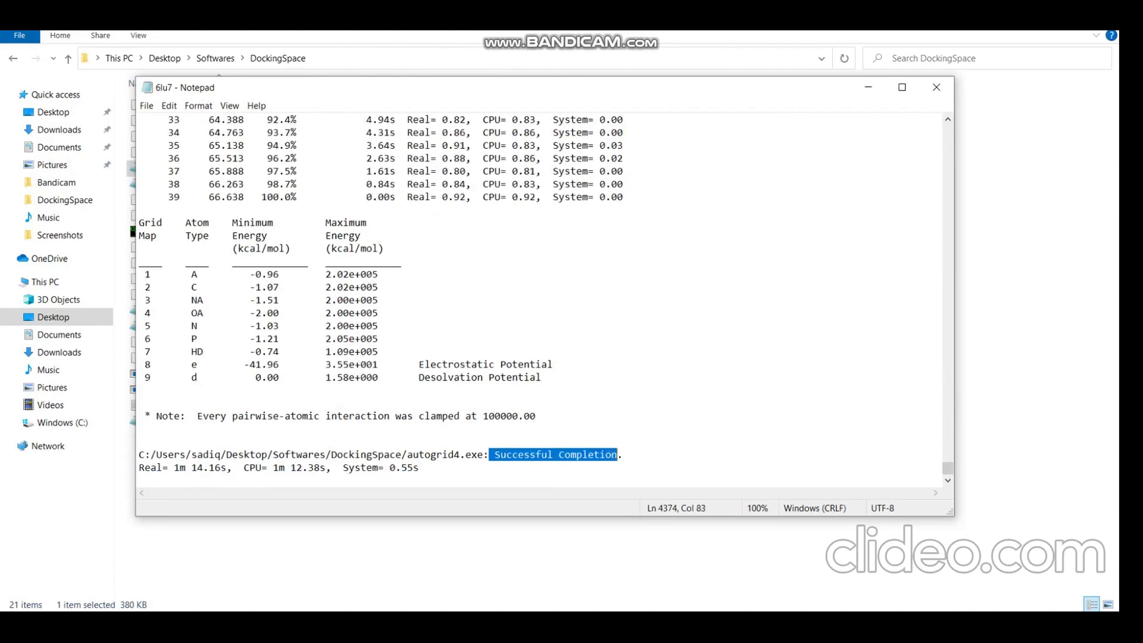
pyautogui.click(536, 416)
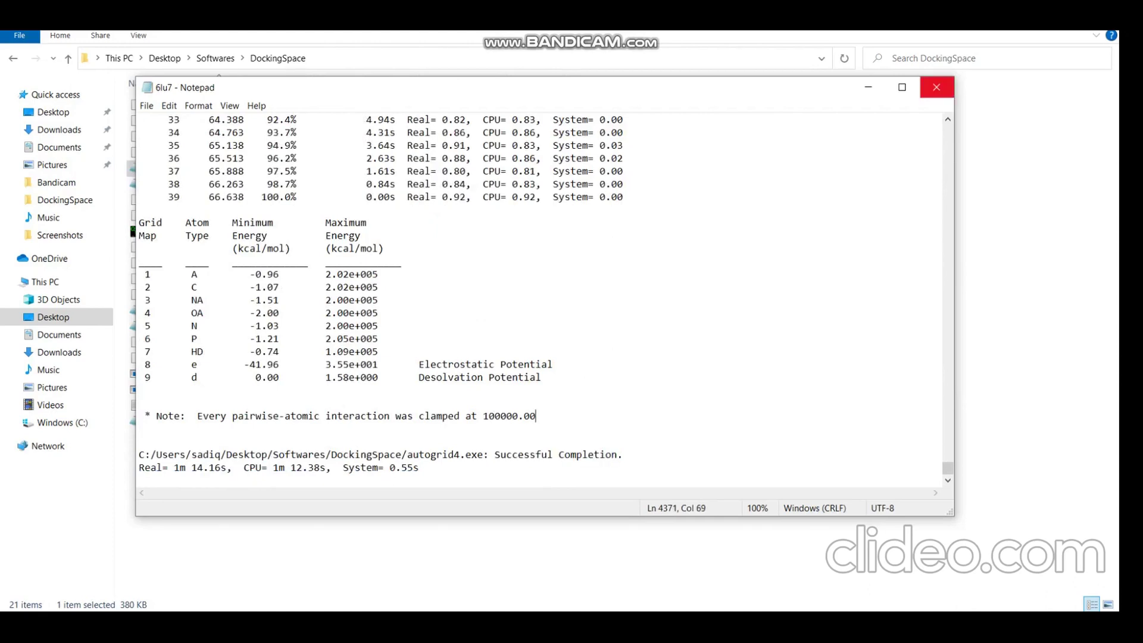
pyautogui.click(936, 88)
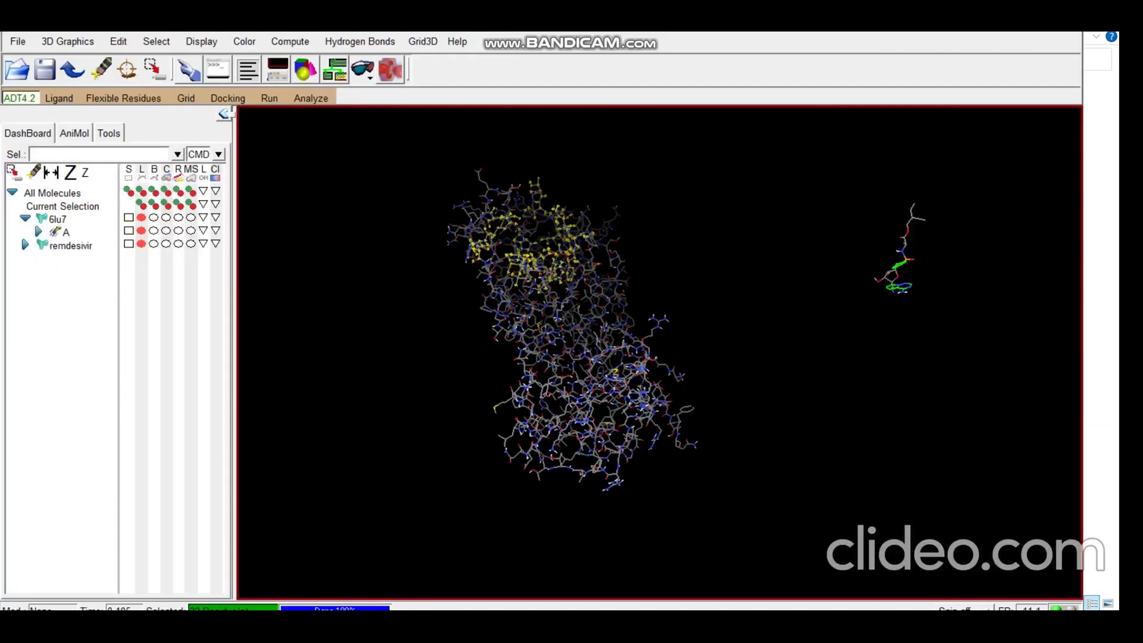
# Set the 6lu7 PDBQT file from the DockingSpace folder as the rigid macromolecule for the docking.
pyautogui.click(228, 98)
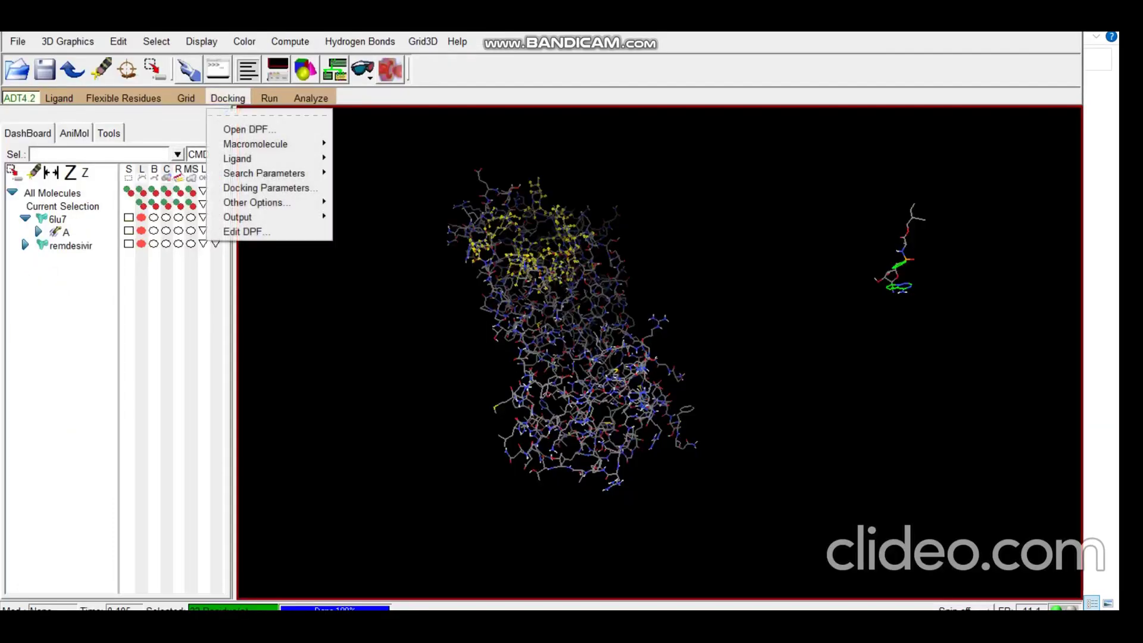
pyautogui.moveTo(262, 144)
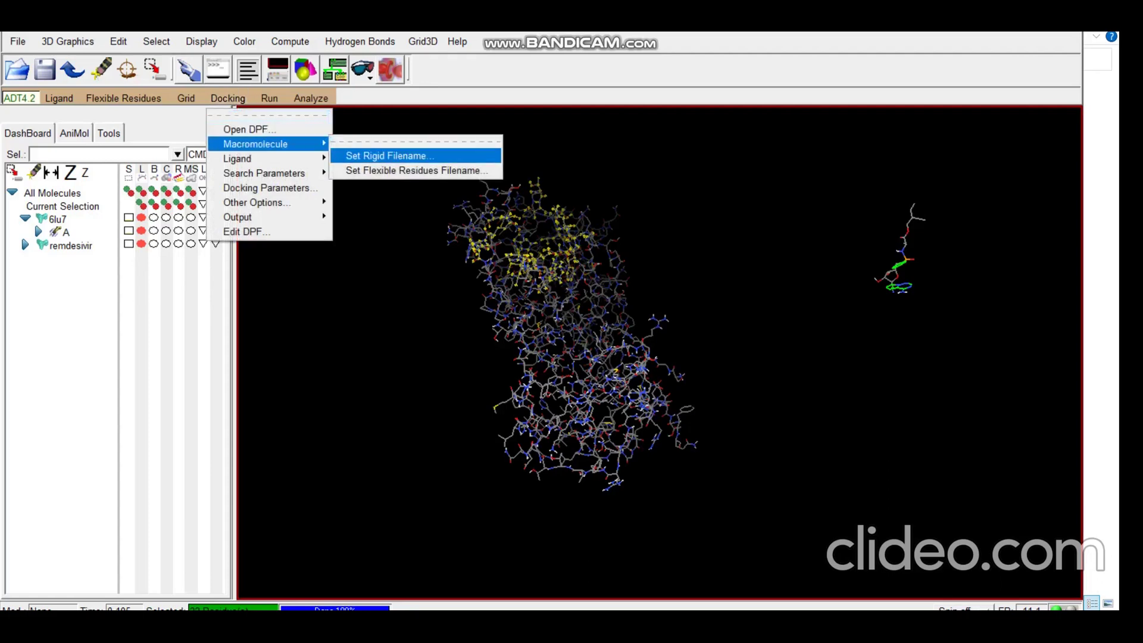
pyautogui.press('Return')
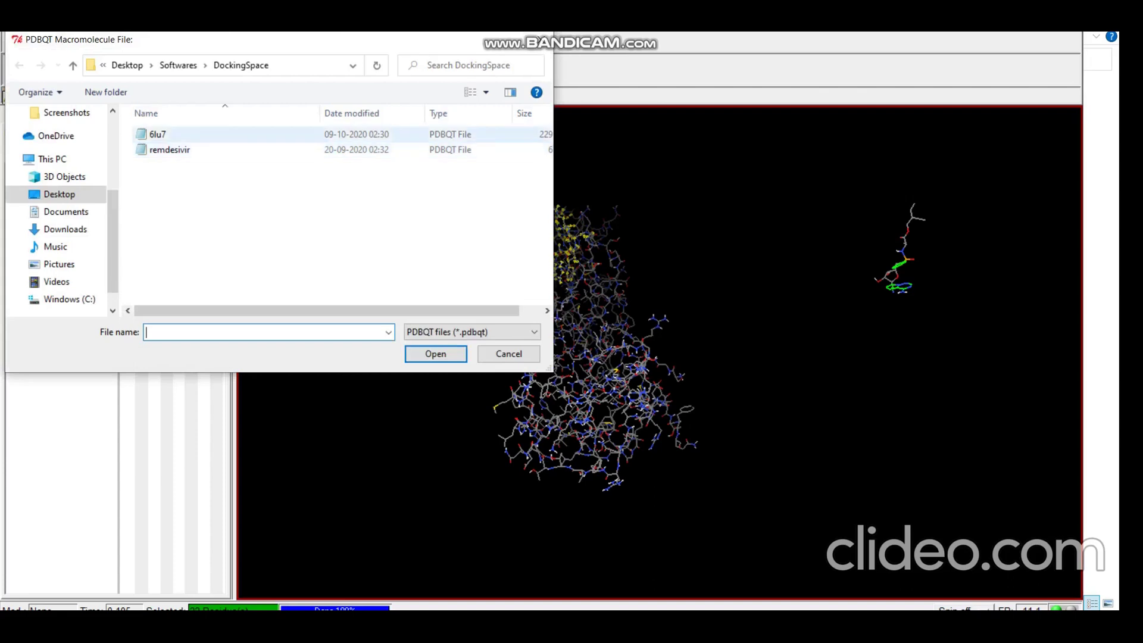
pyautogui.click(158, 134)
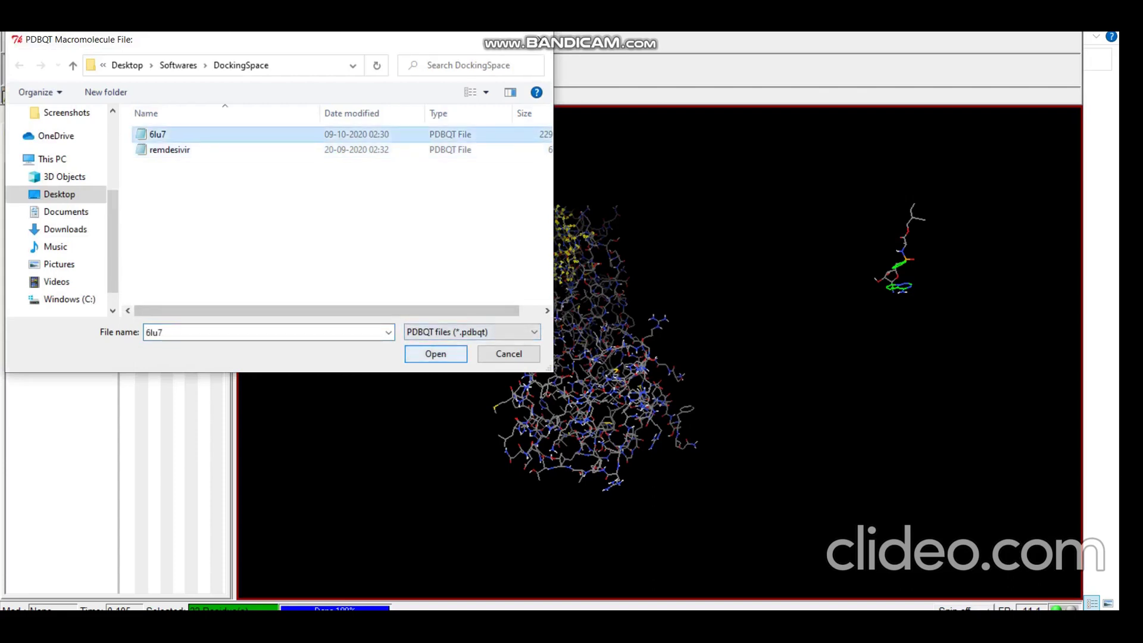
pyautogui.press('Return')
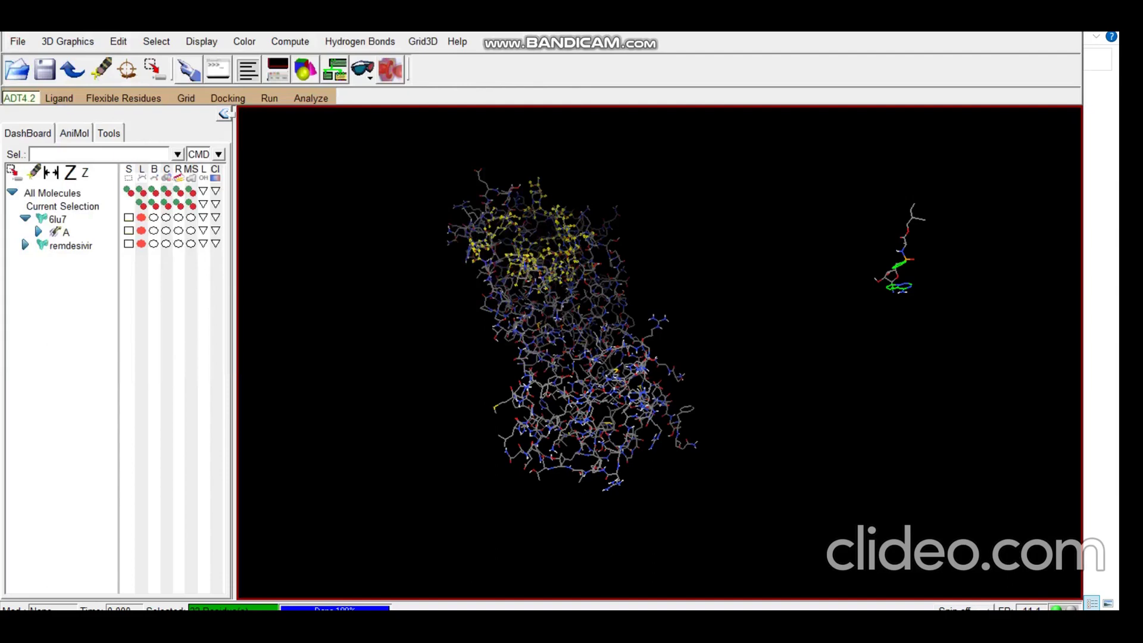
# Choose remdesivir as the docking ligand and accept its random initial position, dihedral offset and relative dihedrals.
pyautogui.click(228, 98)
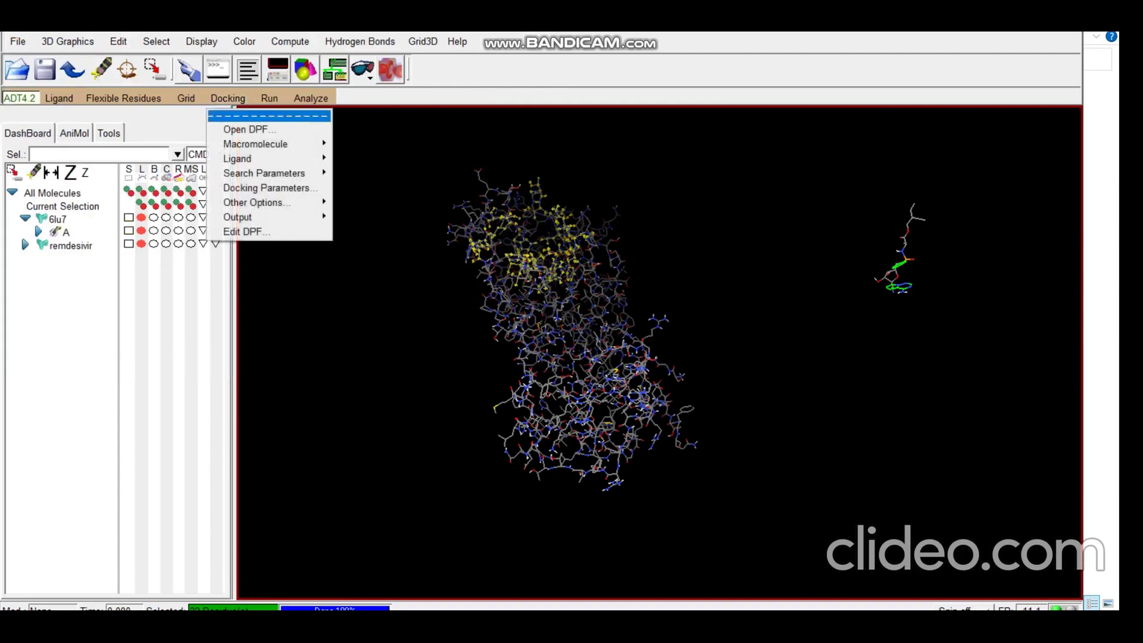
pyautogui.moveTo(256, 159)
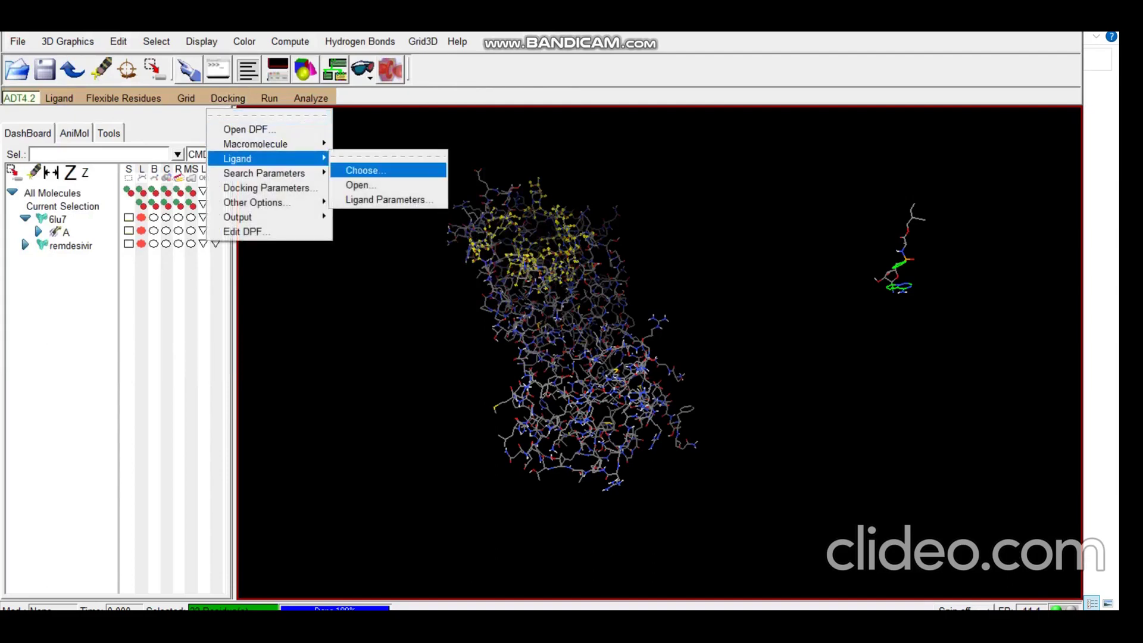
pyautogui.click(365, 170)
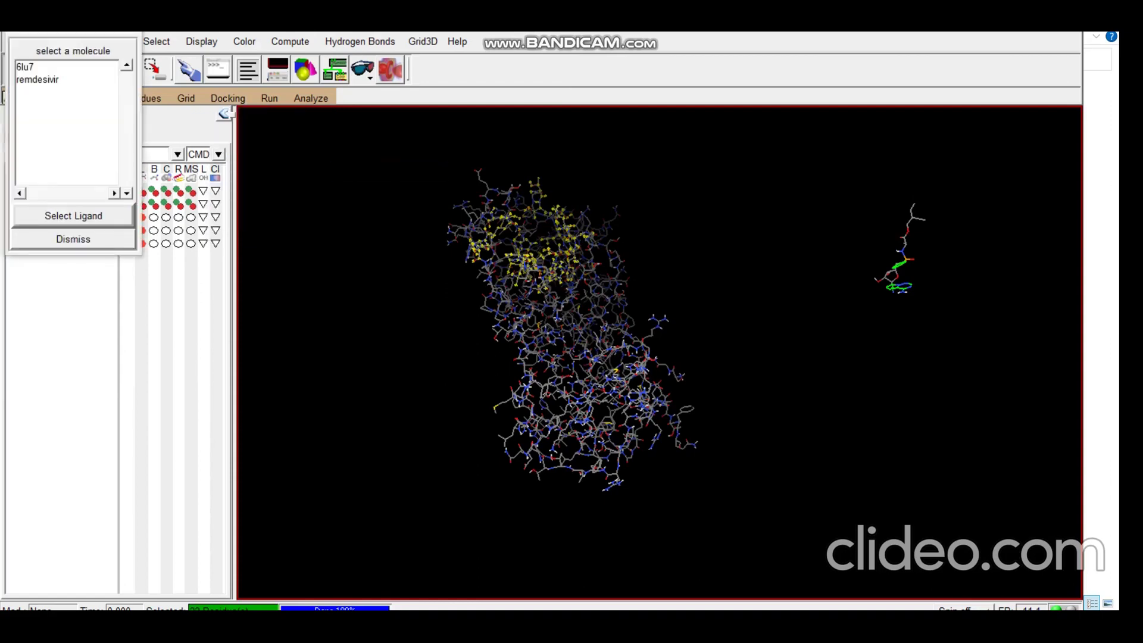
pyautogui.click(38, 79)
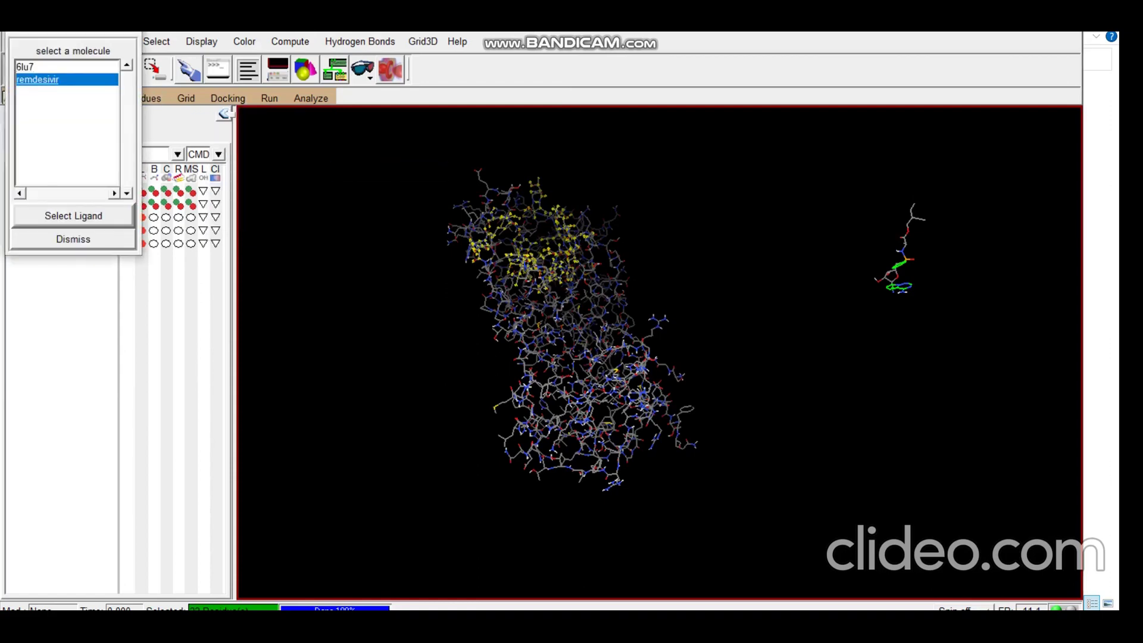
pyautogui.click(73, 216)
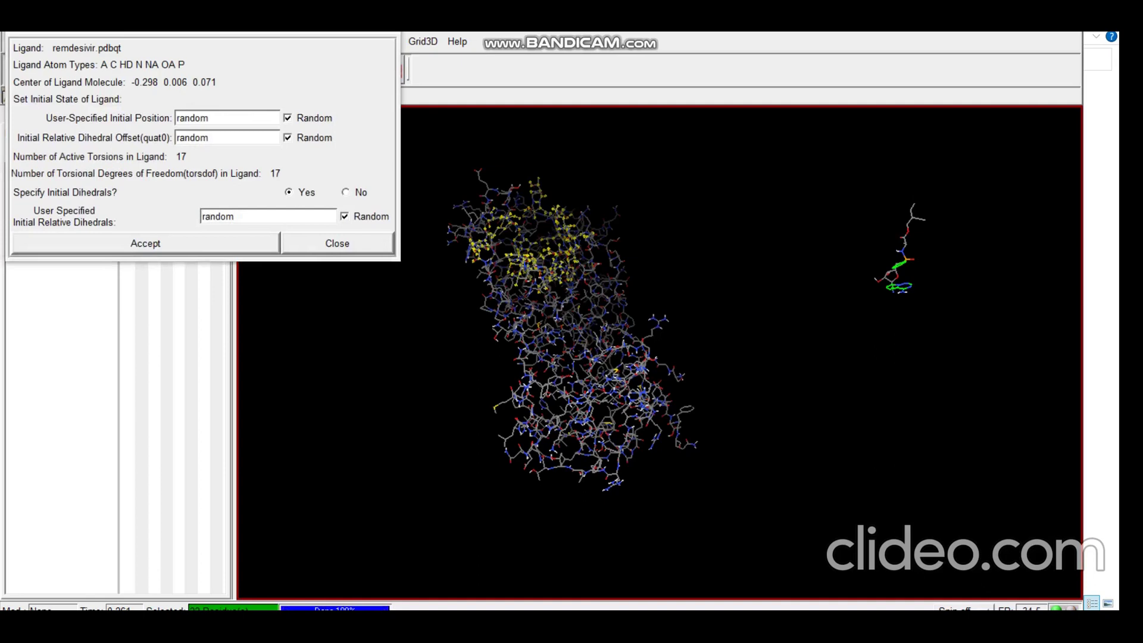
pyautogui.click(145, 244)
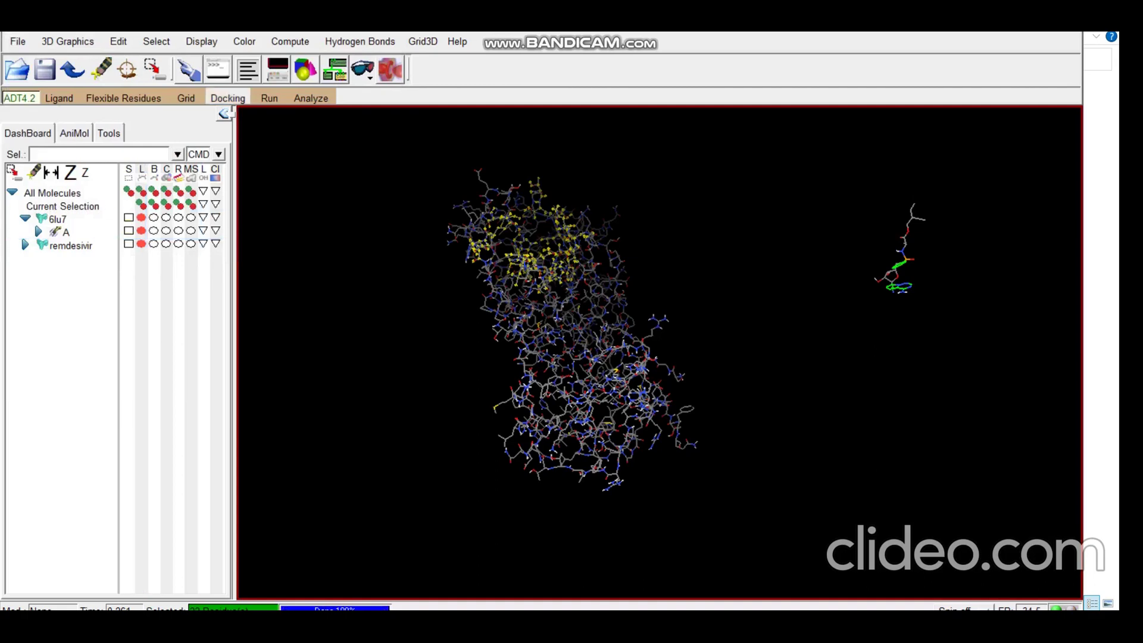
# Accept the genetic algorithm search parameters with 10 GA runs, population size 150 and the medium maximum of 2500000 evals.
pyautogui.click(228, 99)
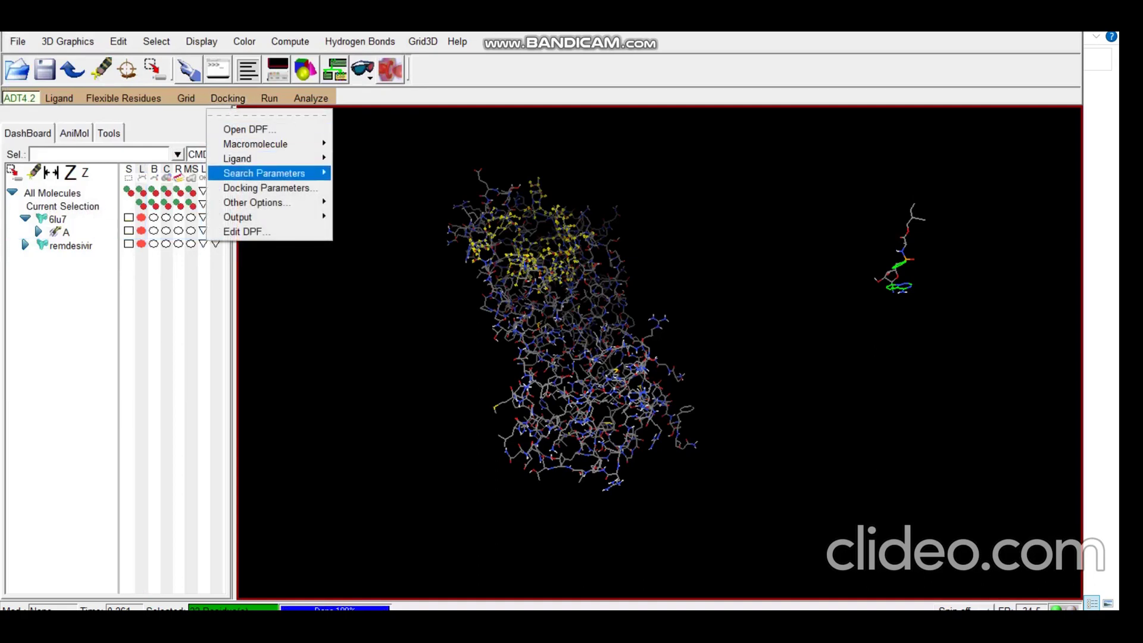
pyautogui.moveTo(263, 173)
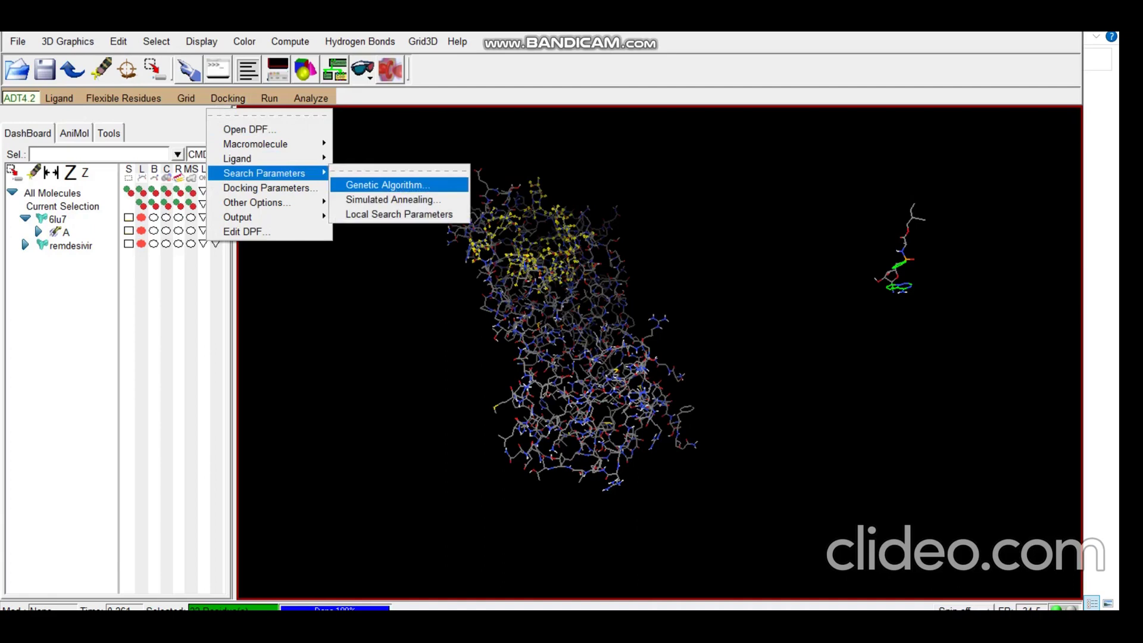
pyautogui.click(388, 185)
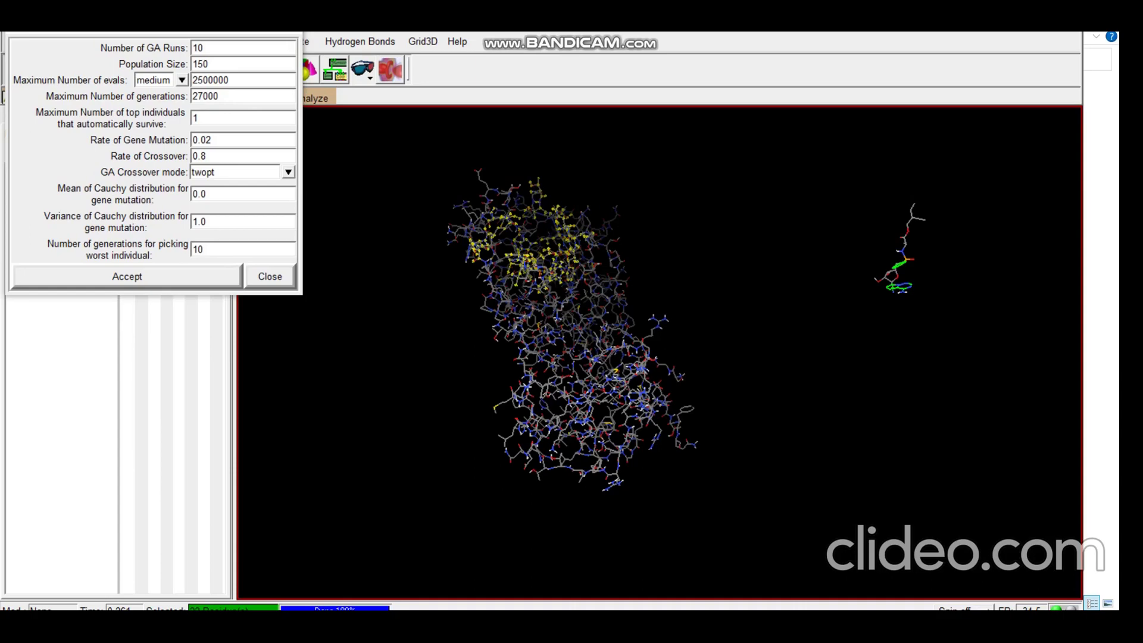
pyautogui.click(143, 277)
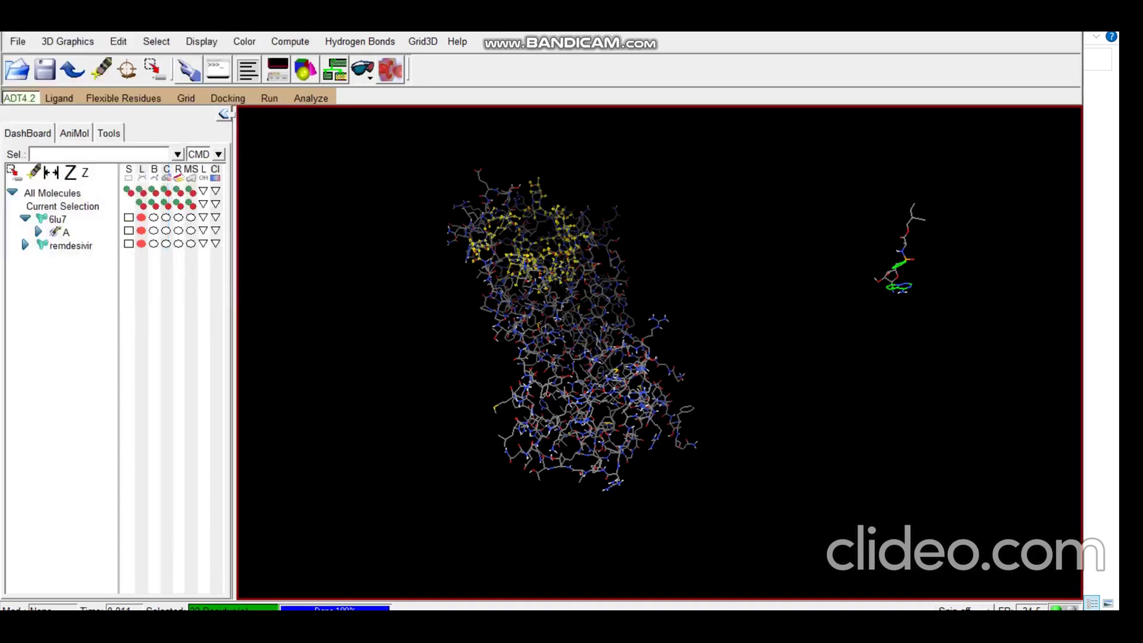
# Output the docking parameters for Lamarckian GA(4.2) as 6lu7.dpf in the DockingSpace folder.
pyautogui.click(228, 98)
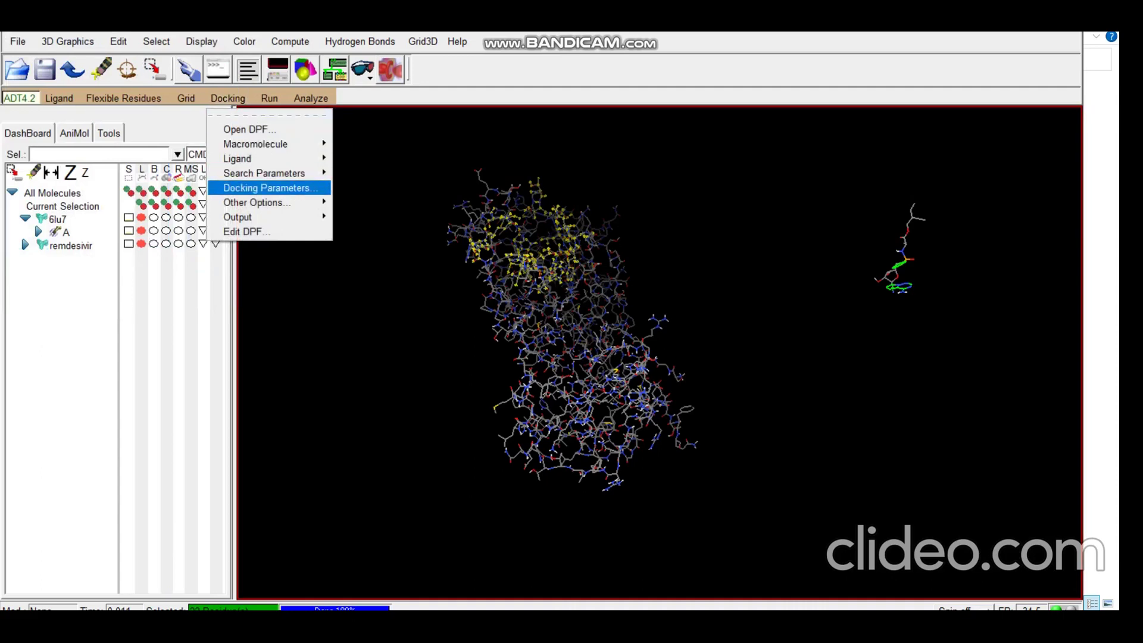
pyautogui.moveTo(268, 217)
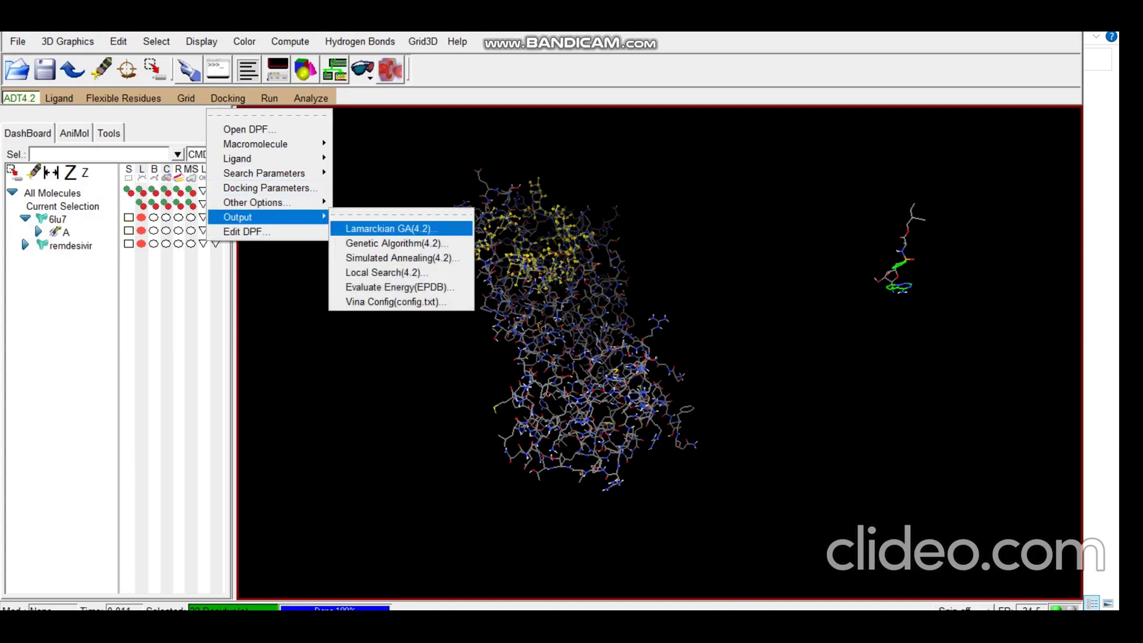
pyautogui.click(389, 229)
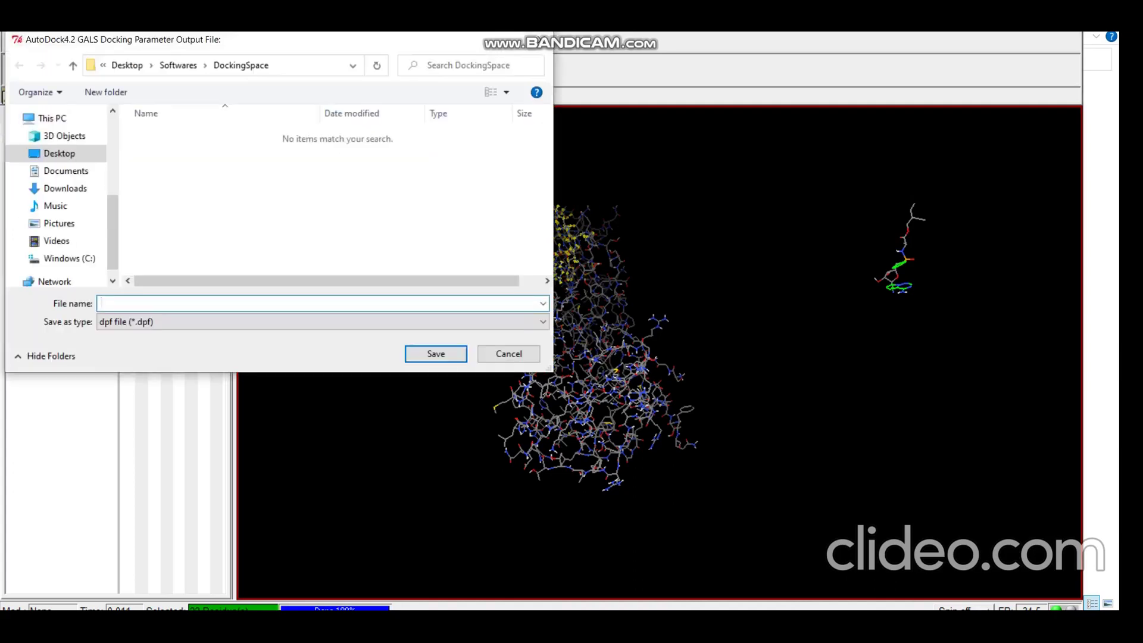
pyautogui.write('6lu7')
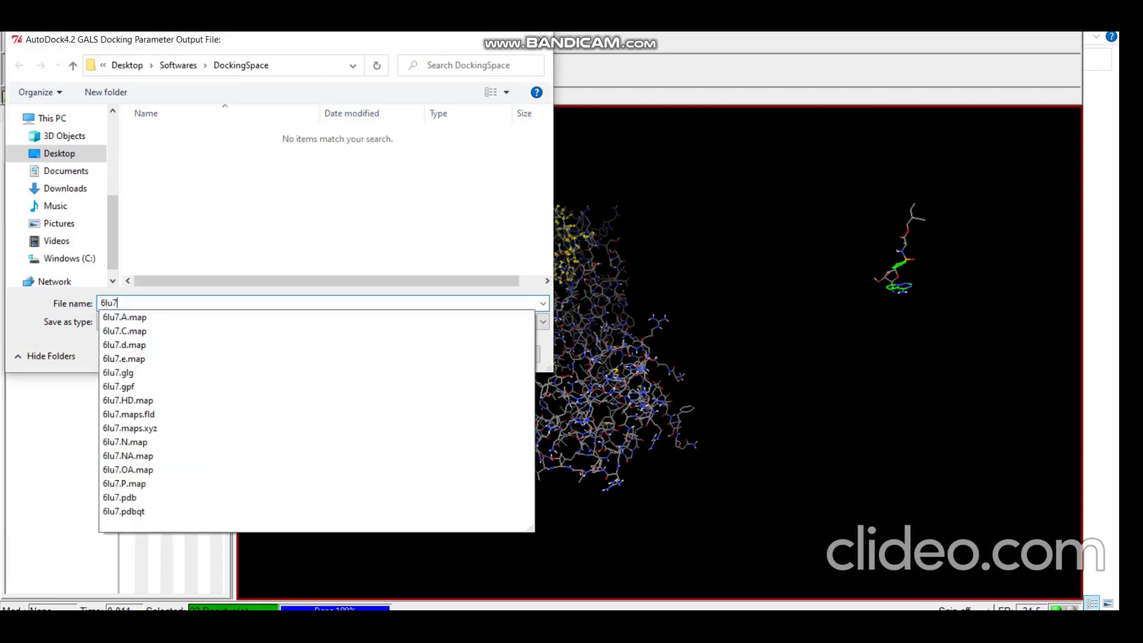
pyautogui.write('.dpf')
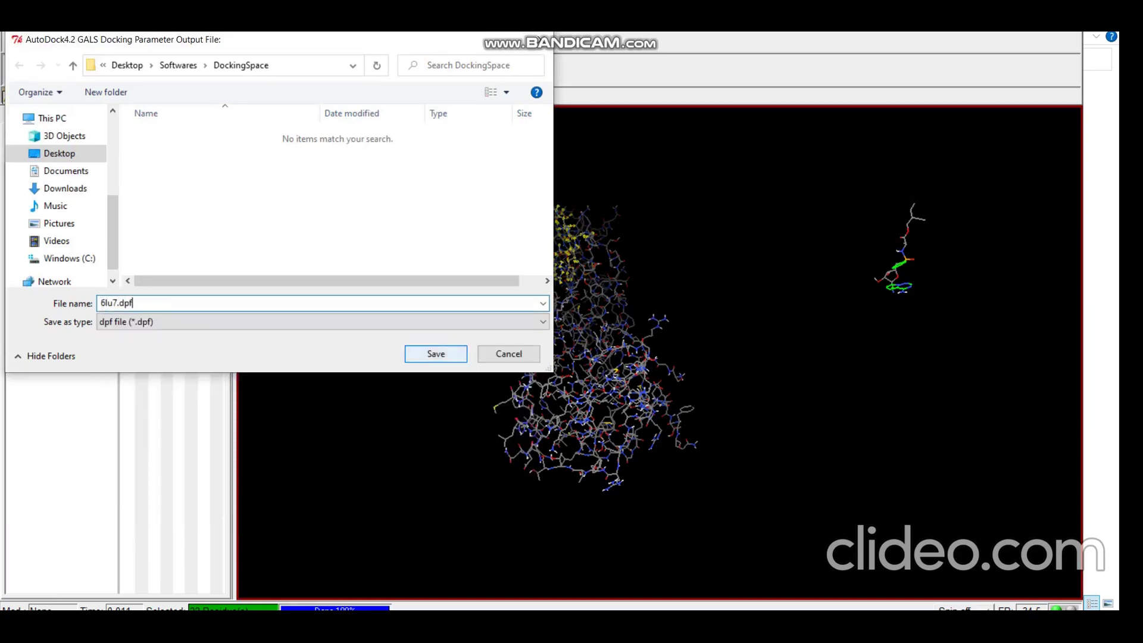
pyautogui.click(436, 353)
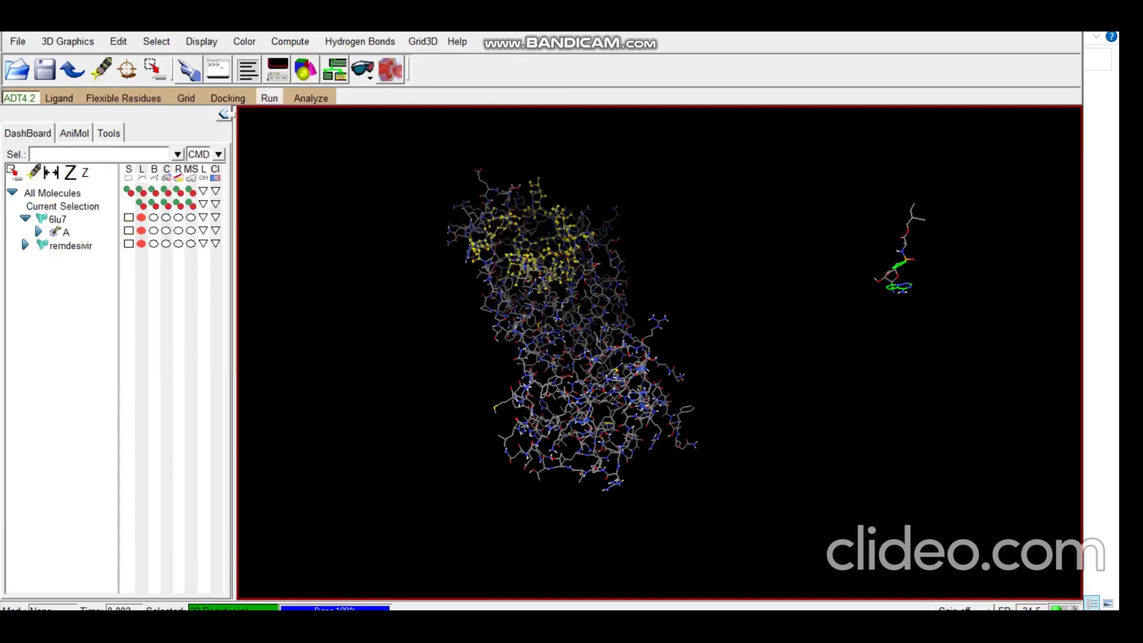
# Set up an AutoDock run with autodock4 from the DockingSpace folder as the program.
pyautogui.click(269, 98)
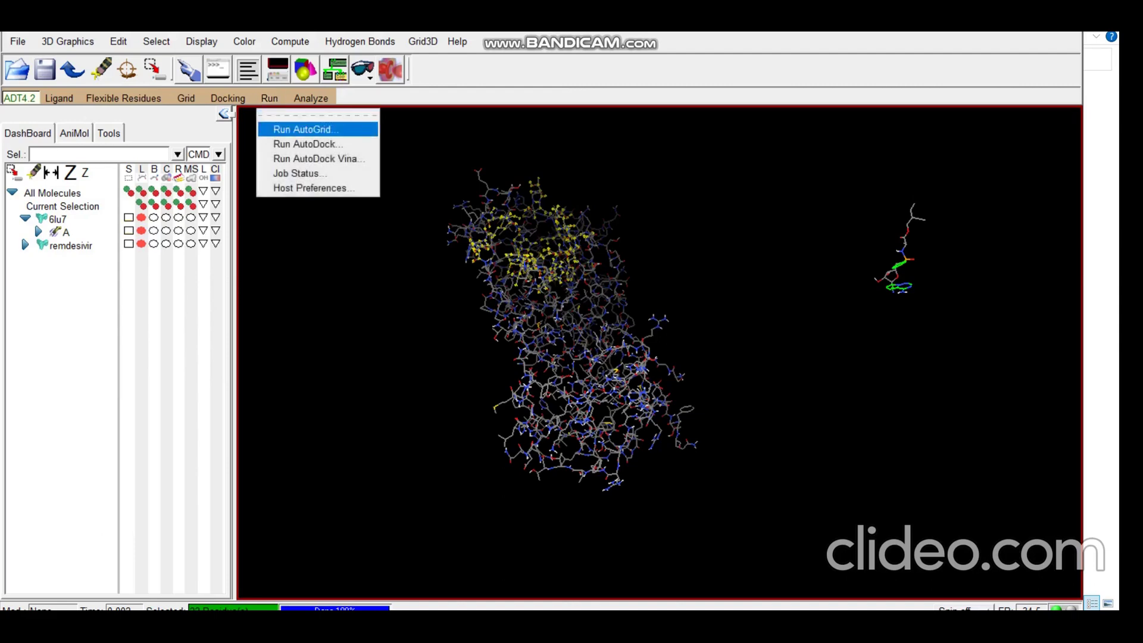
pyautogui.click(304, 144)
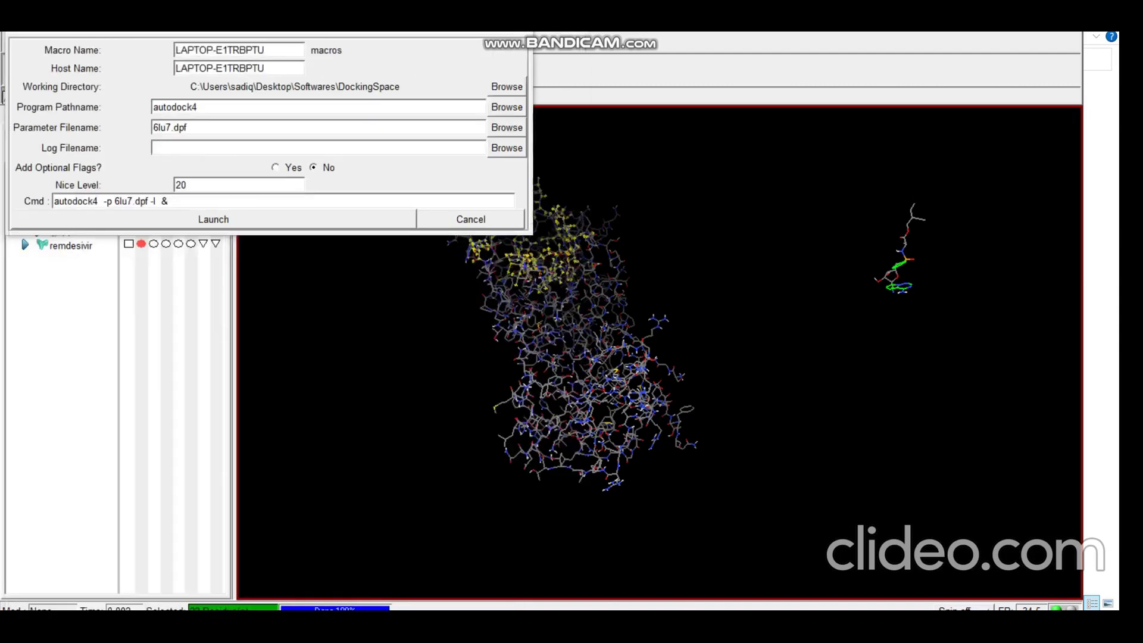
pyautogui.click(506, 107)
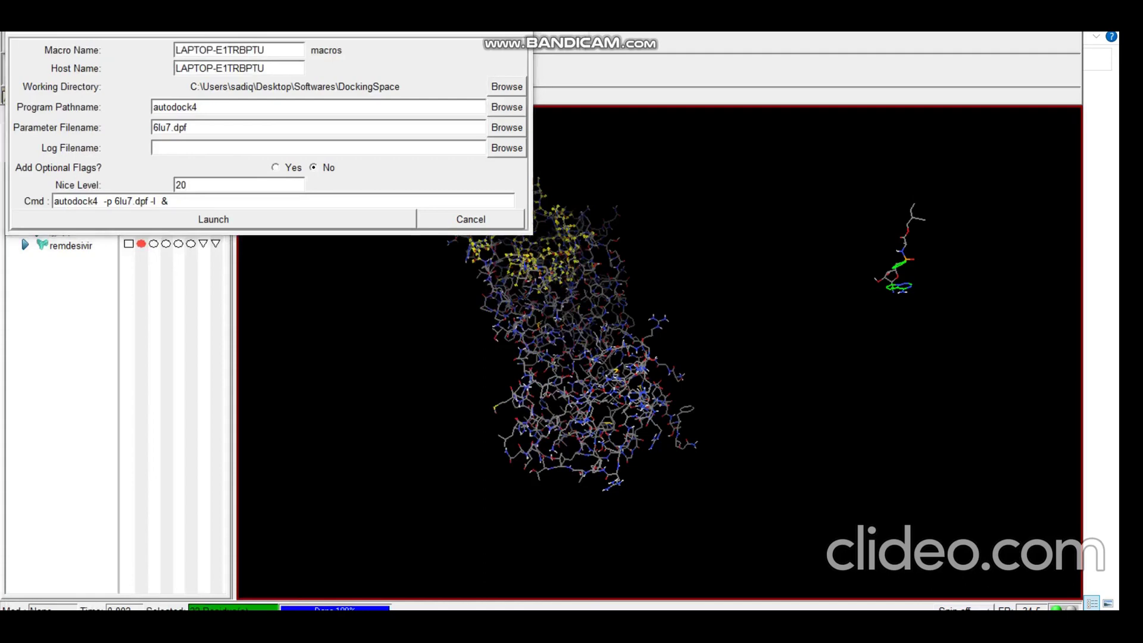
pyautogui.scroll(-2, 342, 232)
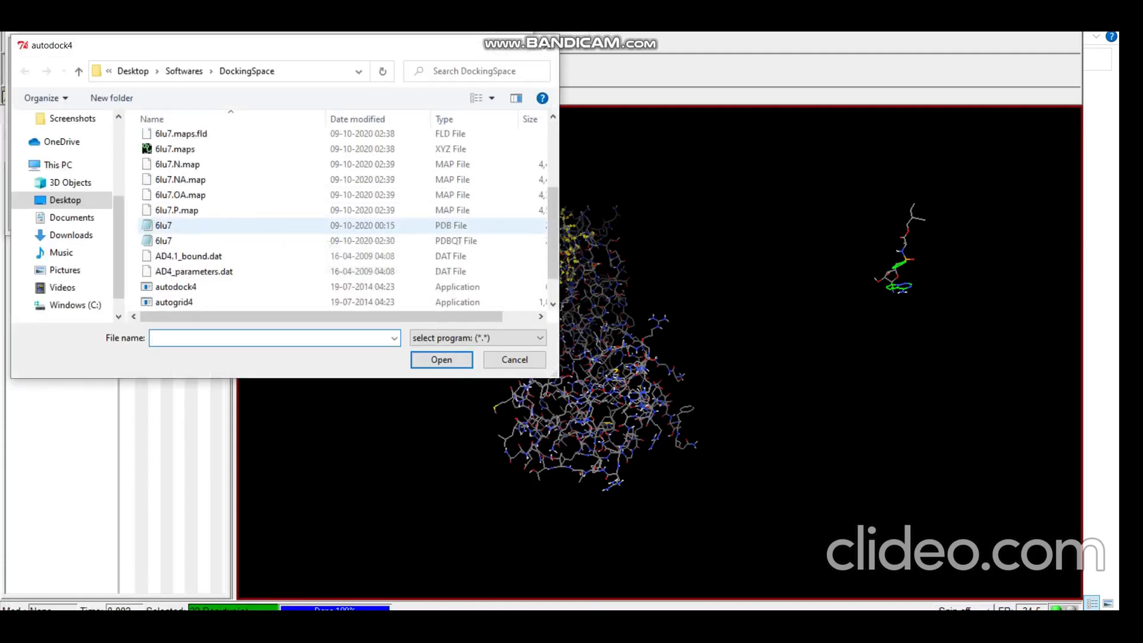
pyautogui.click(176, 256)
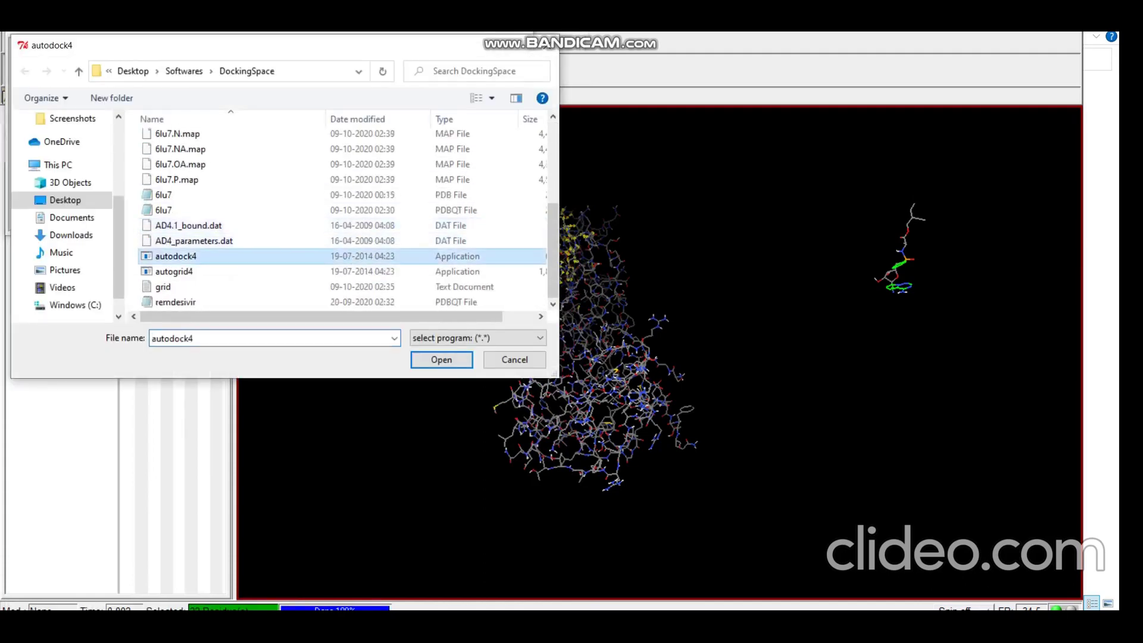
pyautogui.click(441, 360)
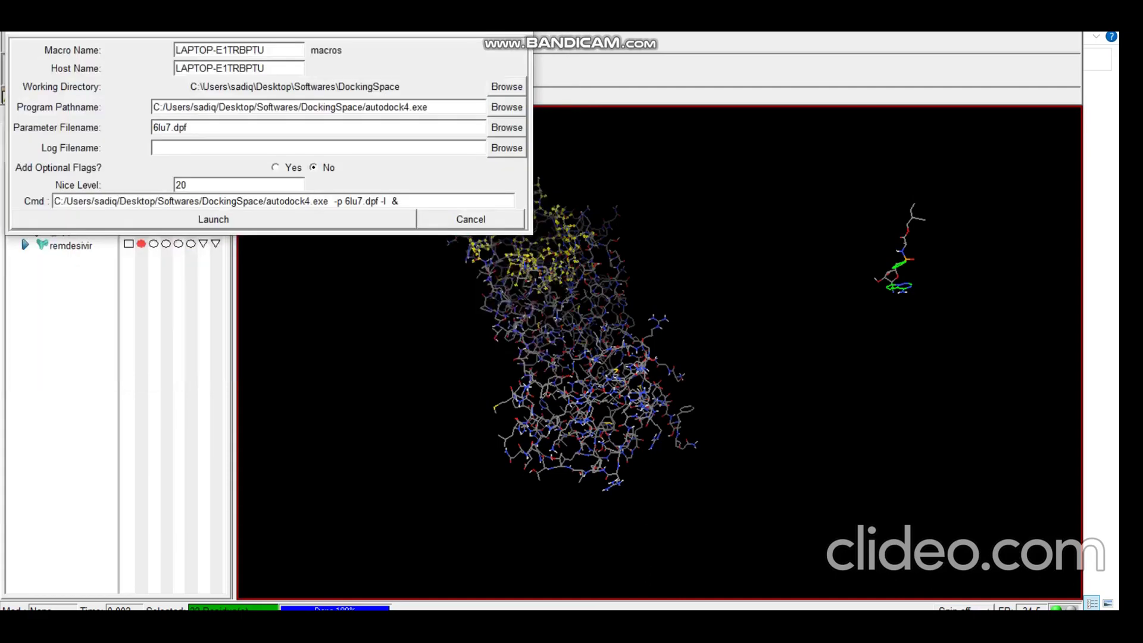
# Choose 6lu7.dpf as the AutoDock parameter file and launch the docking calculation.
pyautogui.click(507, 127)
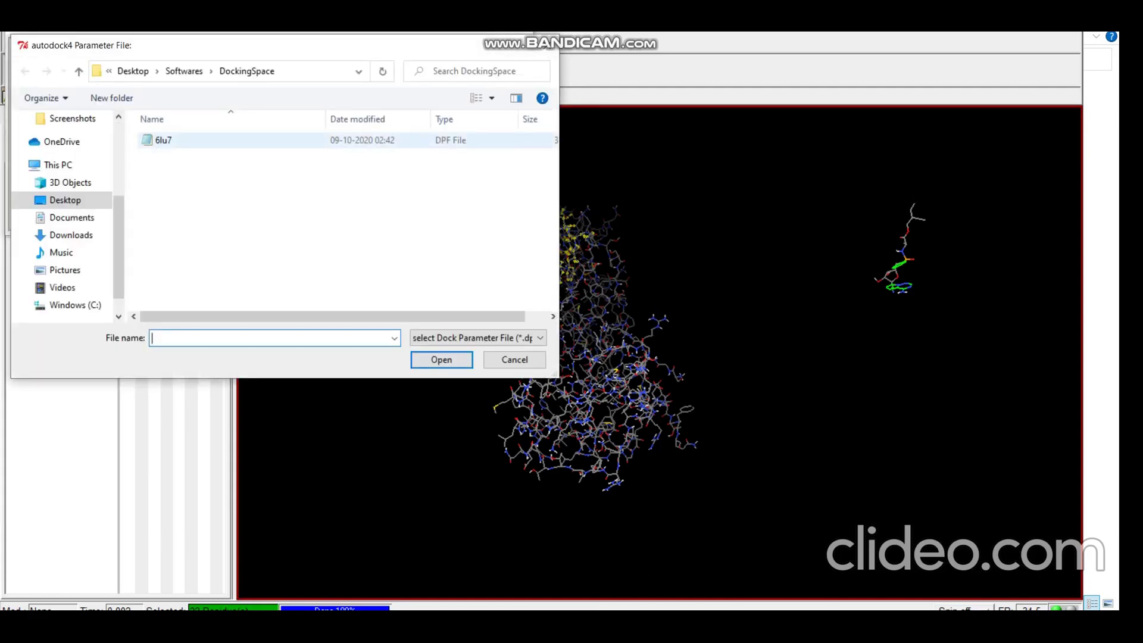
pyautogui.click(163, 140)
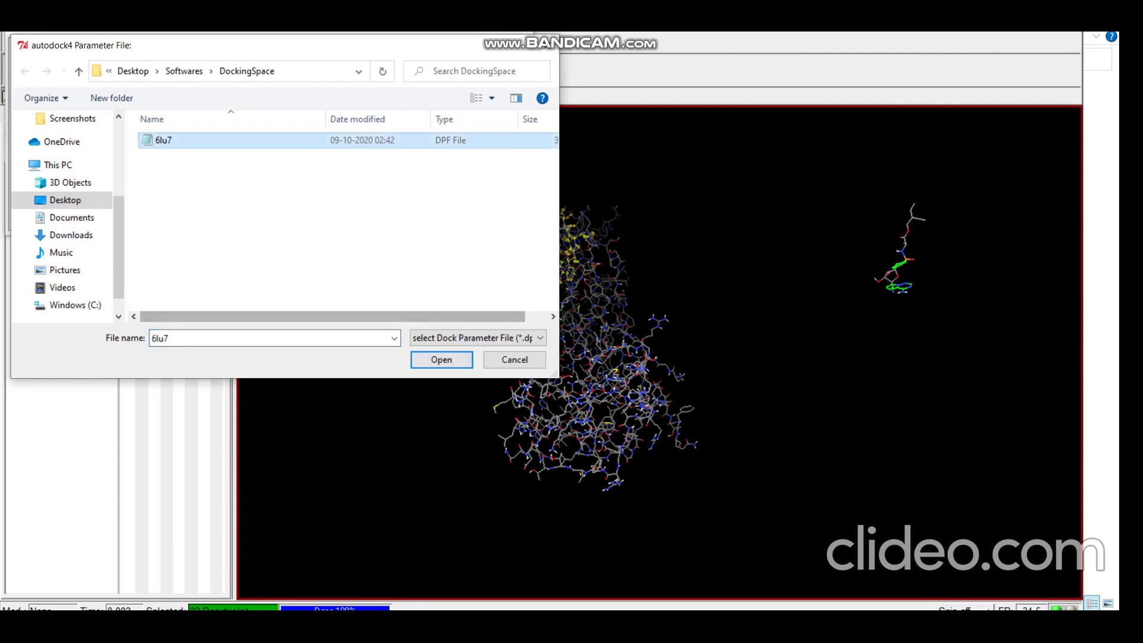
pyautogui.press('Return')
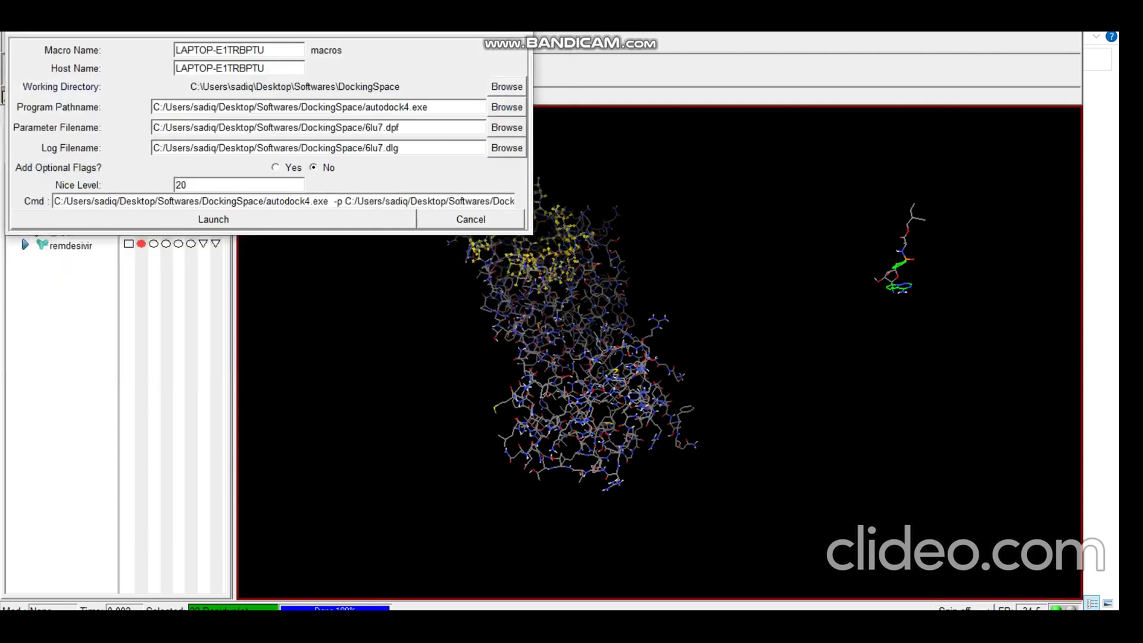
pyautogui.click(213, 219)
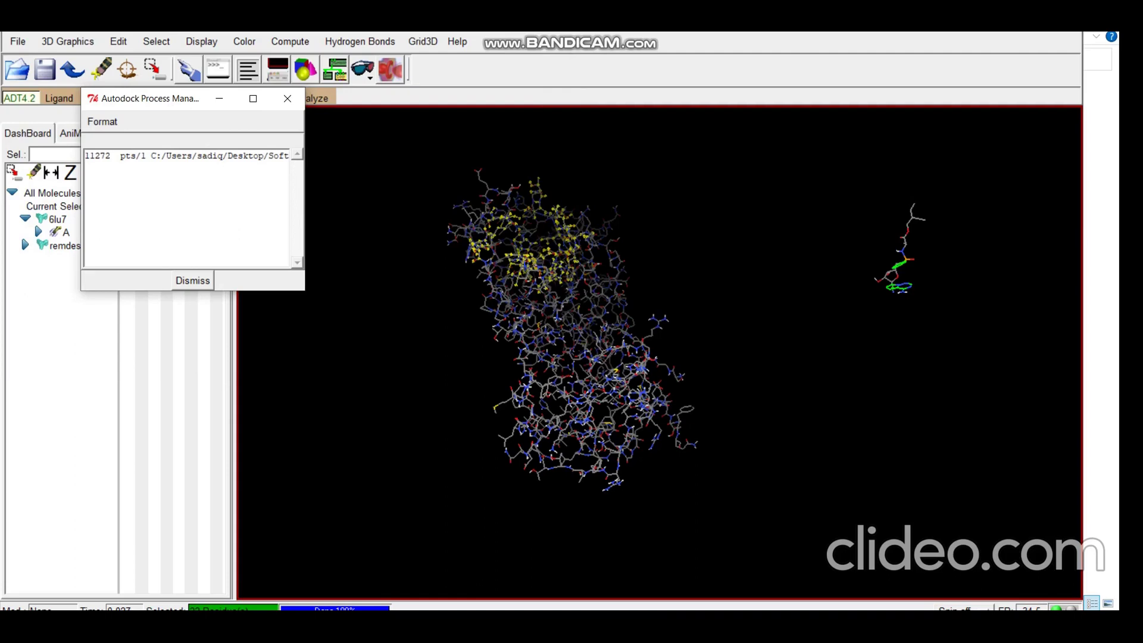
# Switch to the DockingSpace folder in File Explorer and check the docking progress at the end of the 6lu7 DLG file.
pyautogui.hotkey('alt', 'Tab')
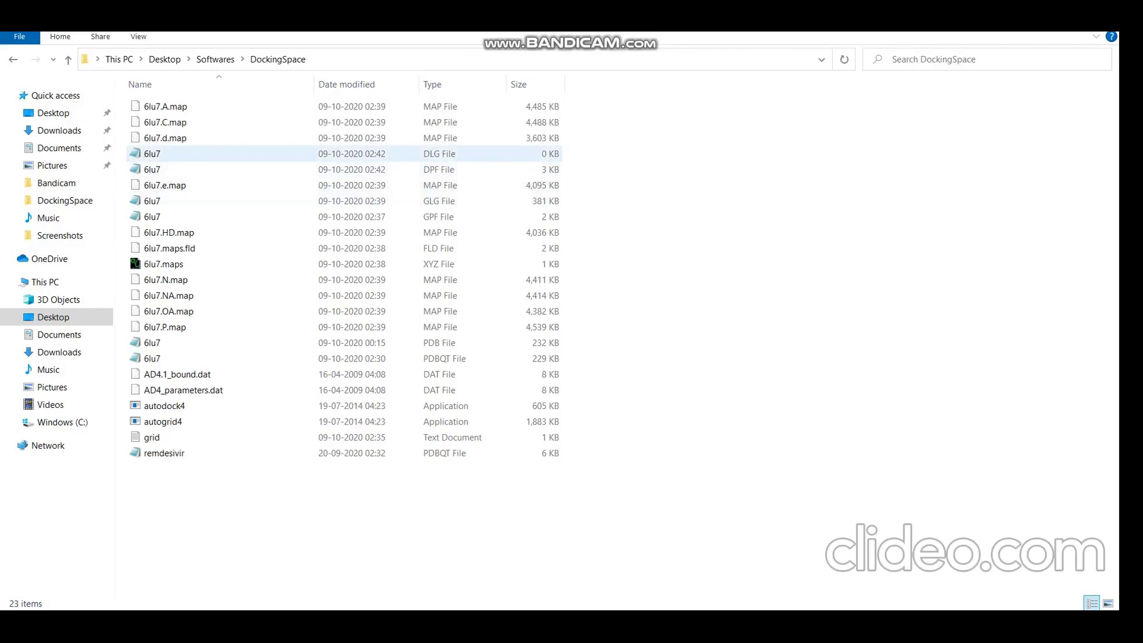
pyautogui.click(197, 154)
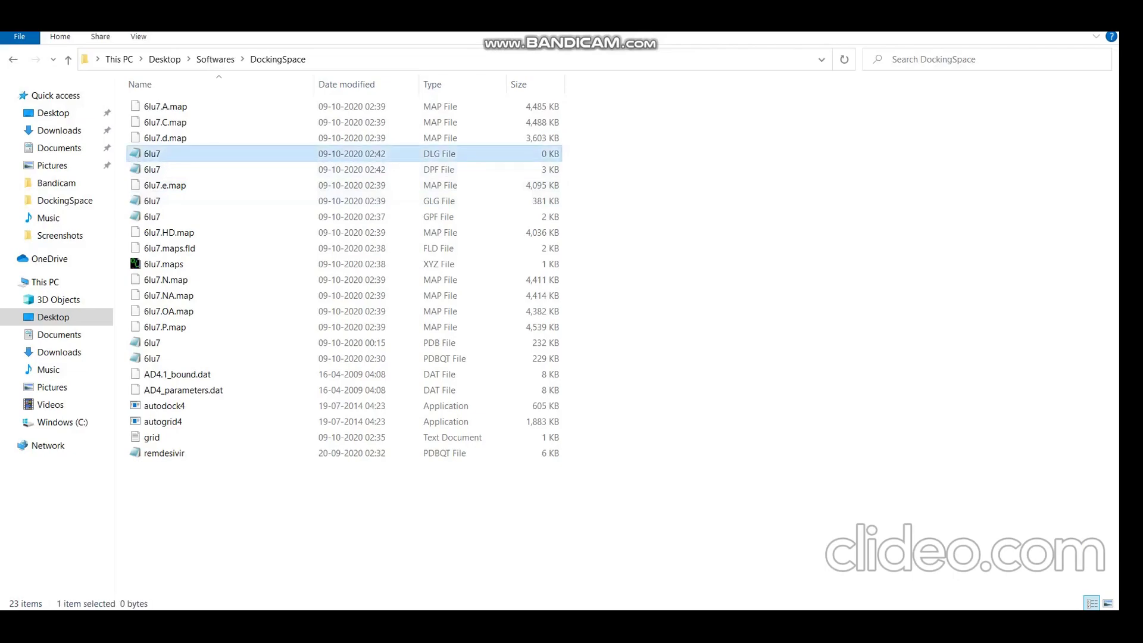
pyautogui.press('Return')
pyautogui.scroll(-20, 545, 298)
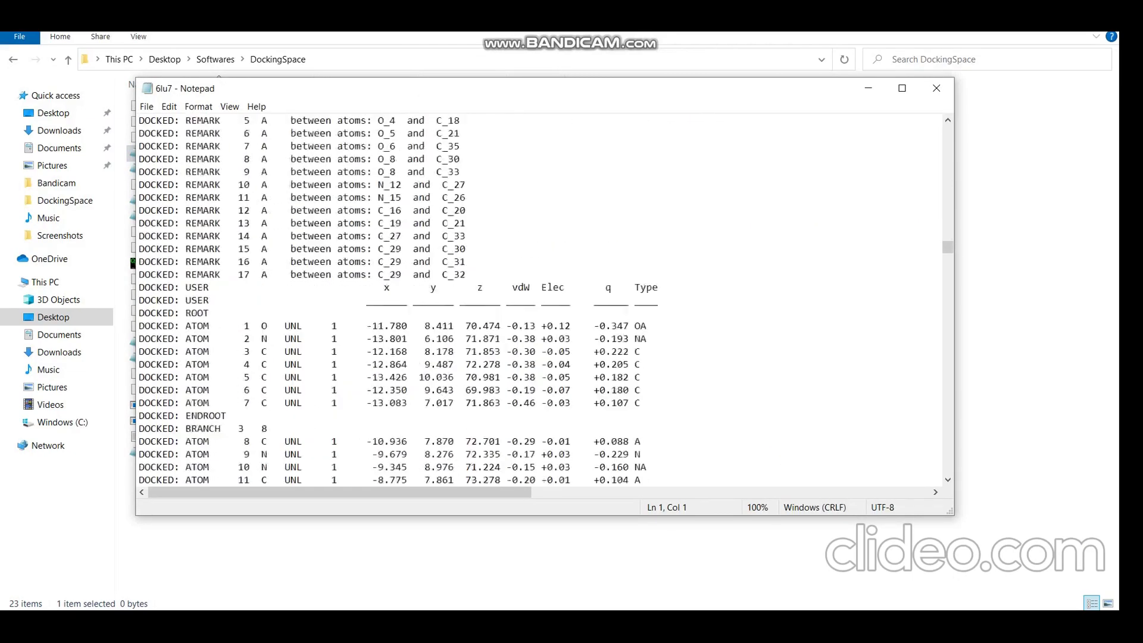
pyautogui.scroll(-20, 545, 297)
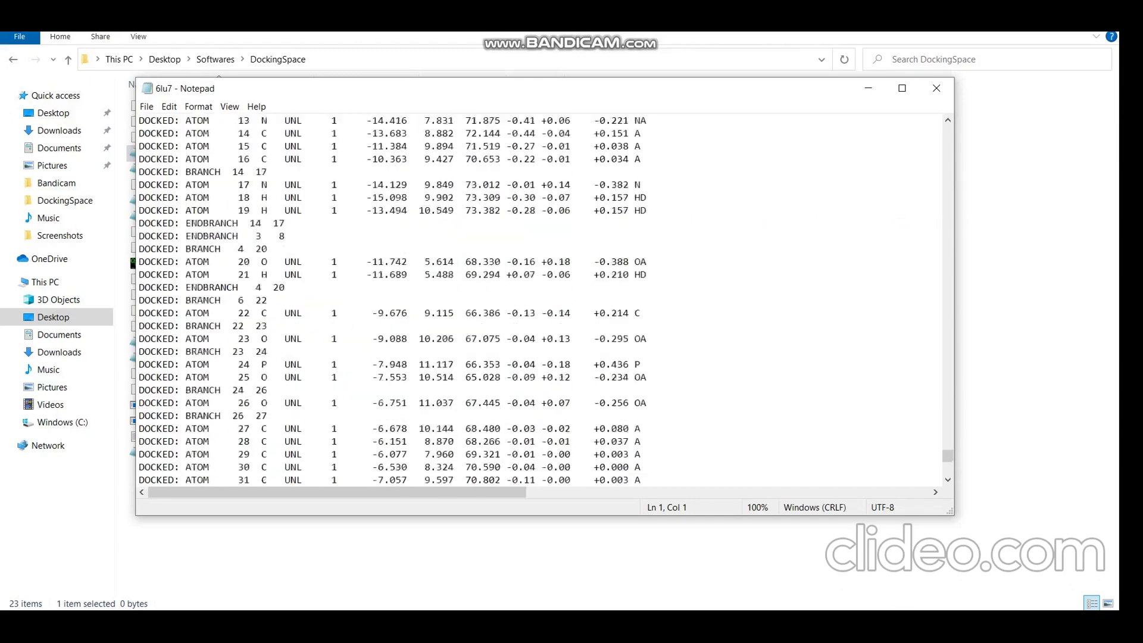
pyautogui.scroll(-15, 545, 297)
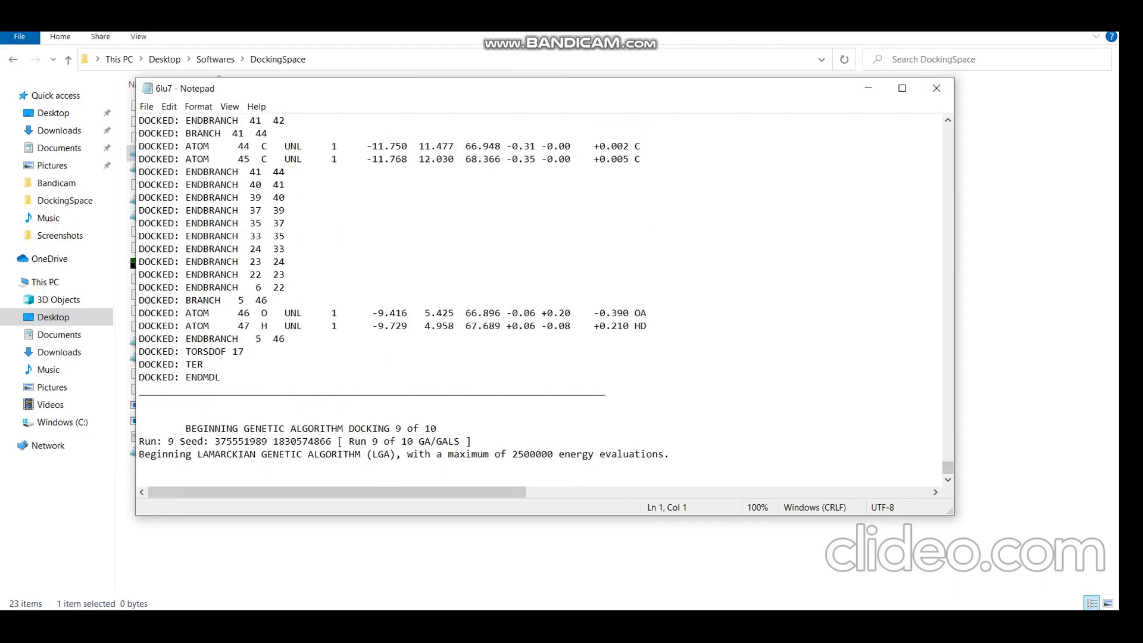
pyautogui.click(936, 88)
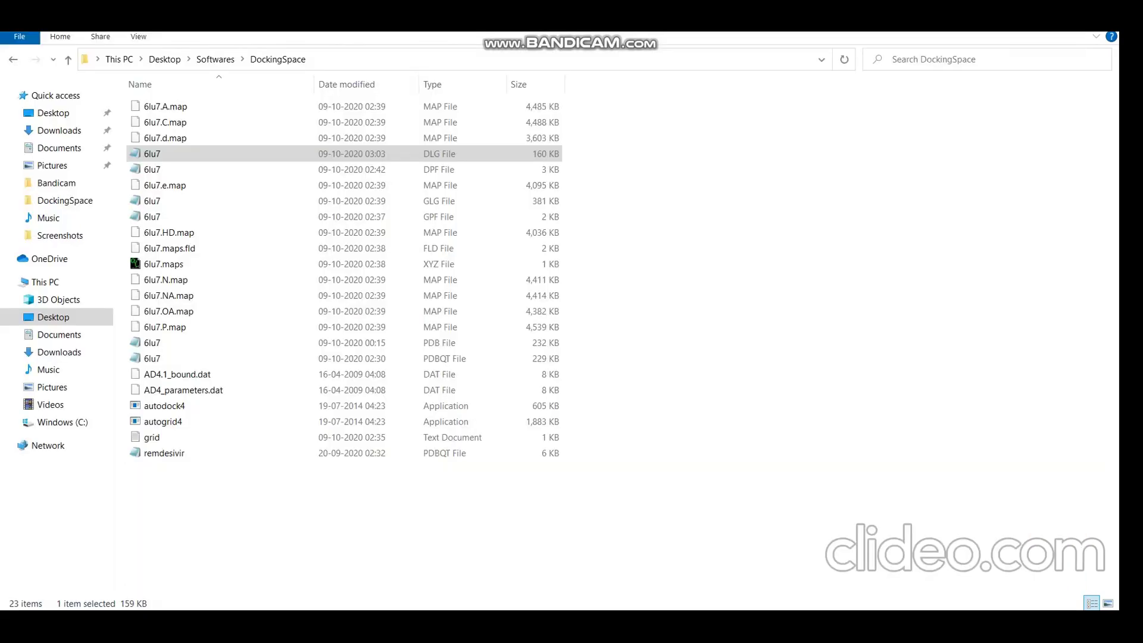
# Reopen the 6lu7 DLG file and check its end for the completion status of the docking run.
pyautogui.doubleClick(153, 153)
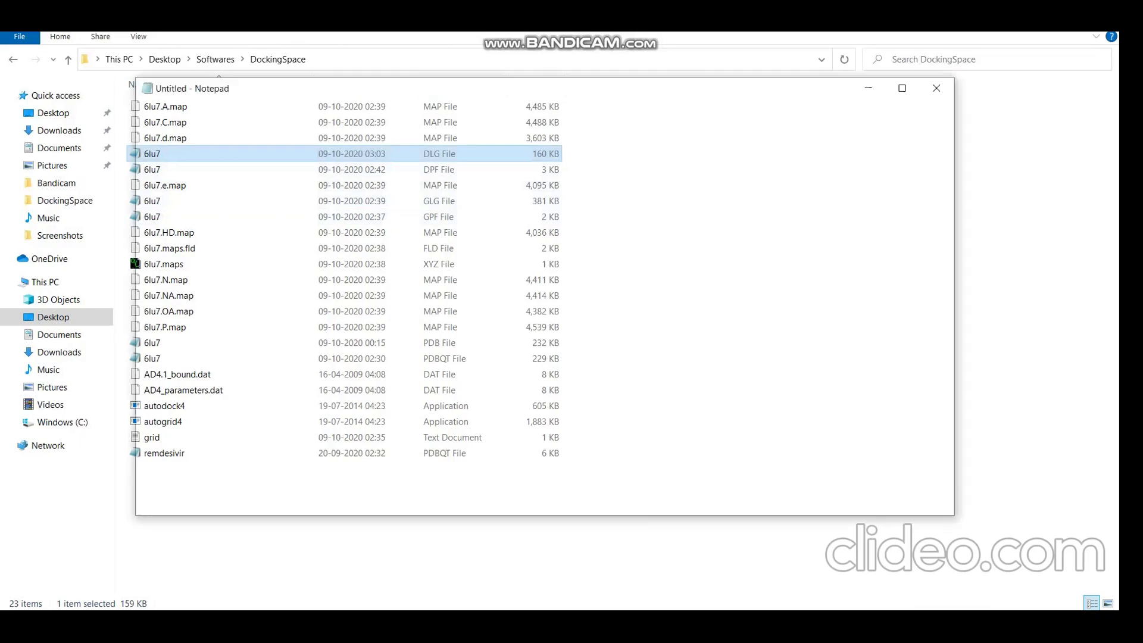
pyautogui.scroll(-20, 539, 299)
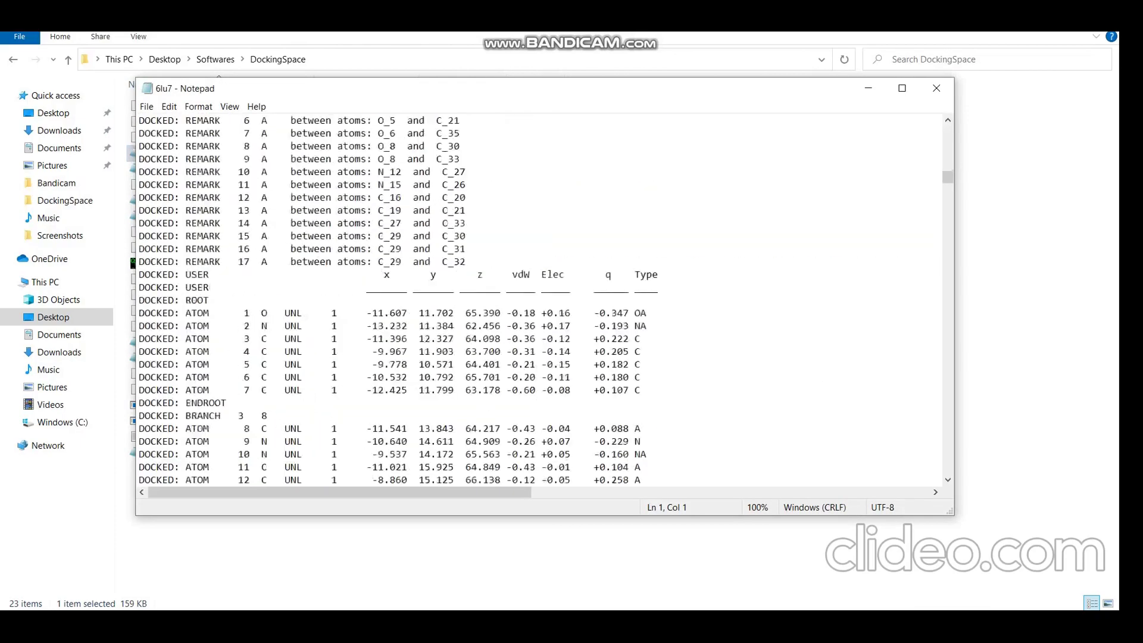
pyautogui.scroll(-20, 539, 297)
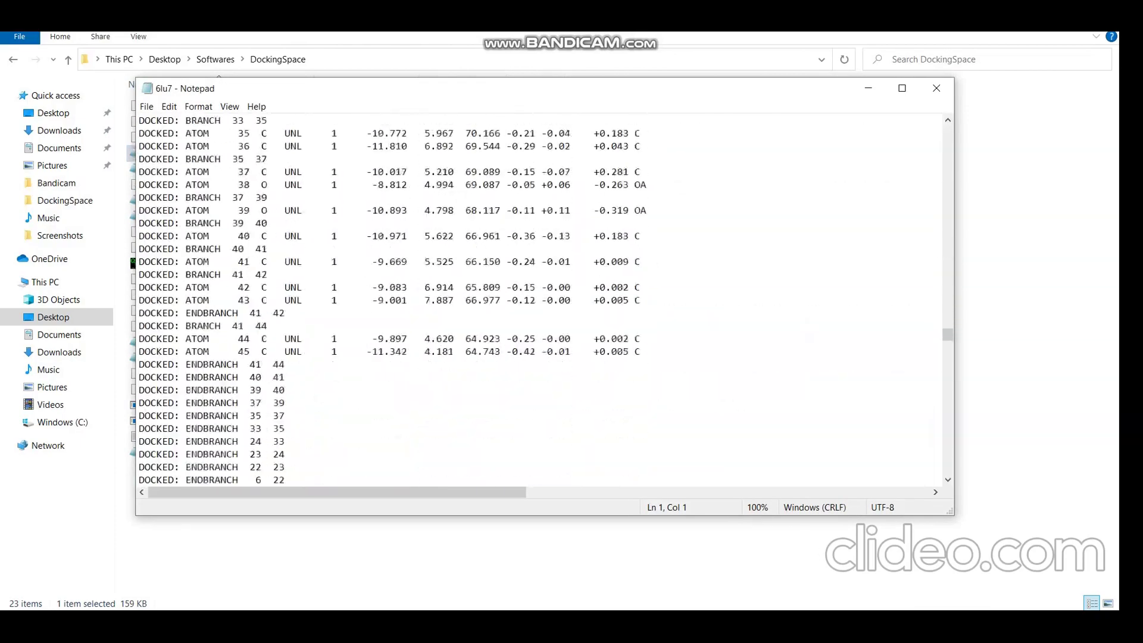
pyautogui.scroll(-20, 539, 297)
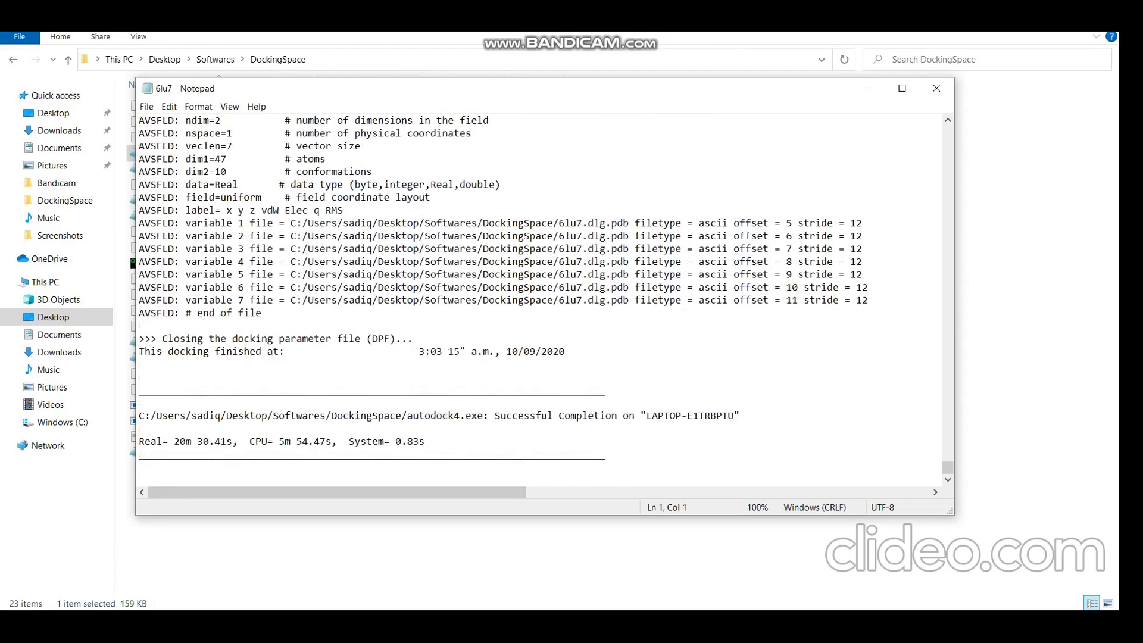
# Examine the RMSD table in the 6lu7 docking log for the binding energy ranking of the runs.
pyautogui.scroll(20, 538, 298)
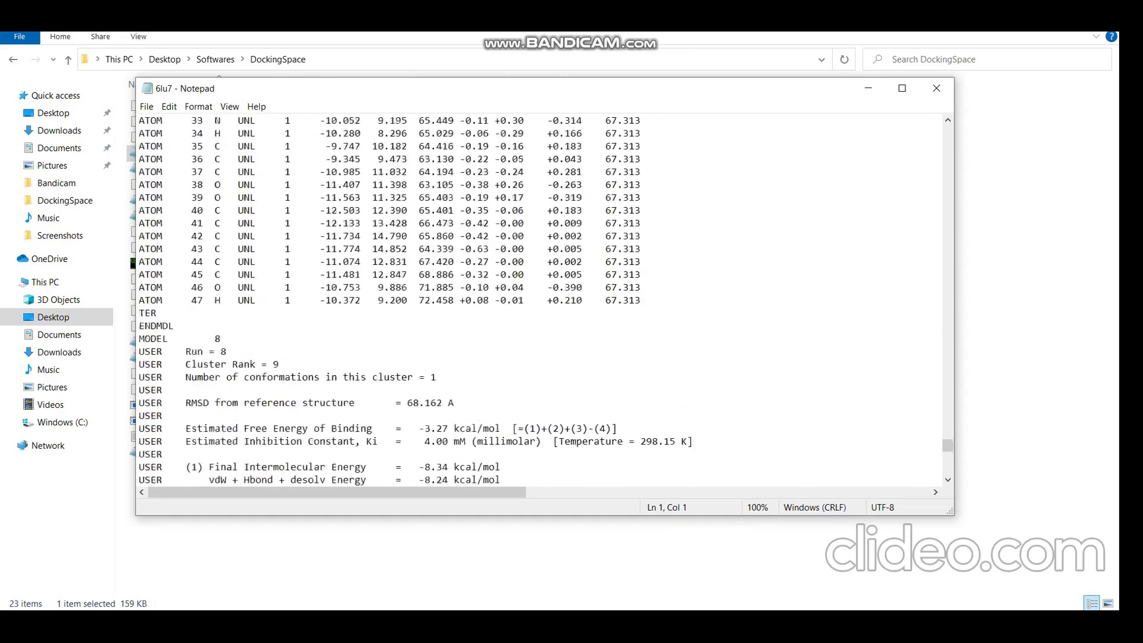
pyautogui.scroll(20, 539, 297)
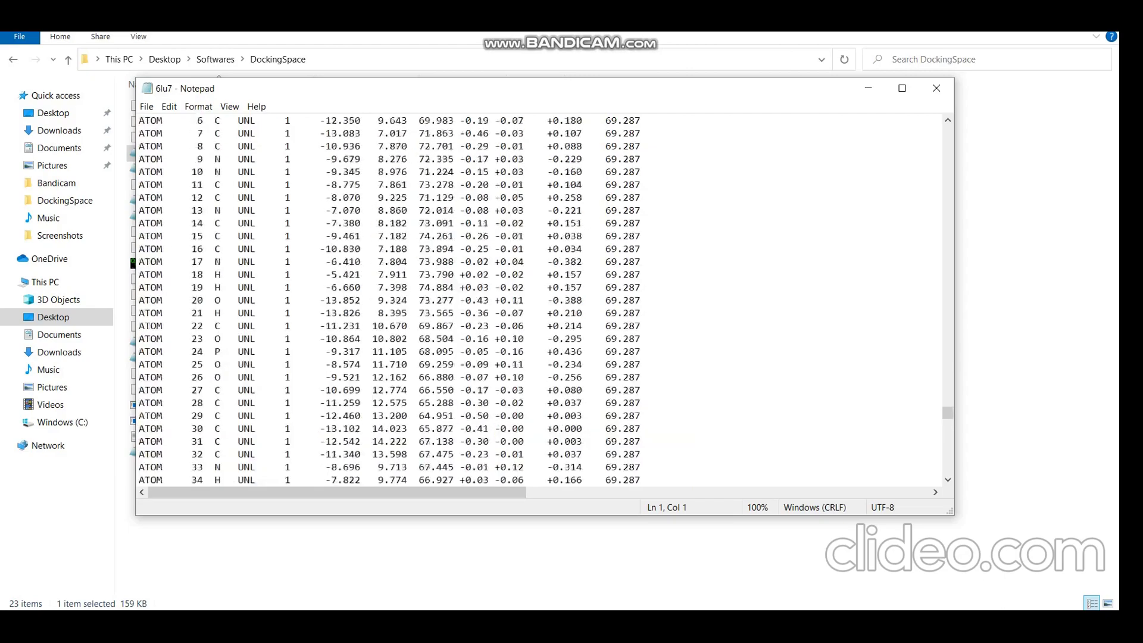
pyautogui.scroll(20, 539, 298)
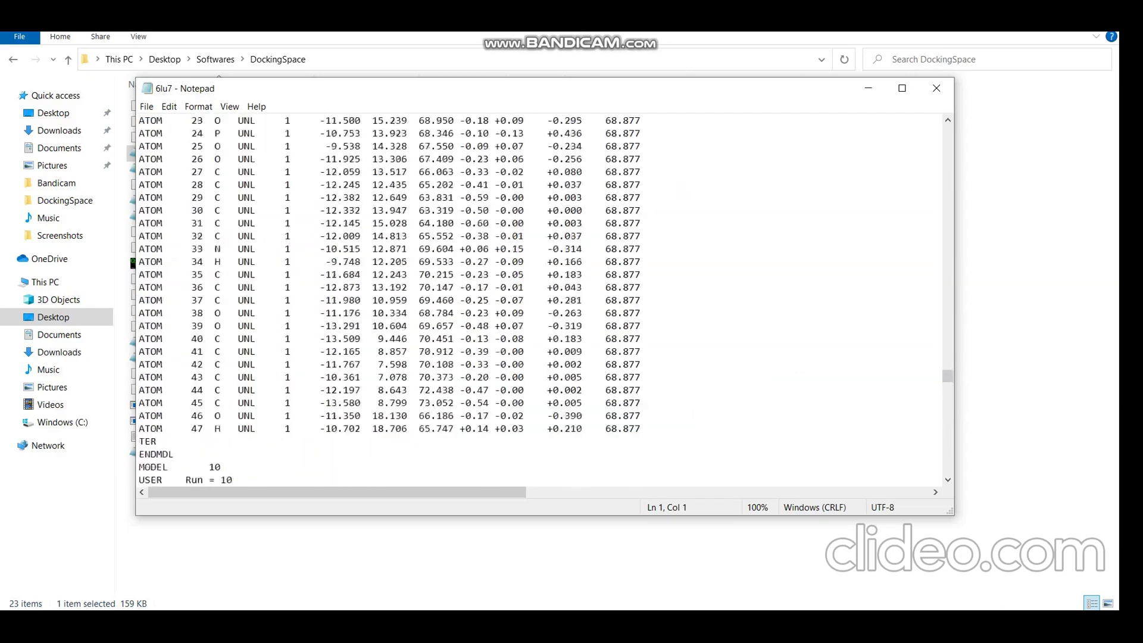
pyautogui.scroll(20, 539, 298)
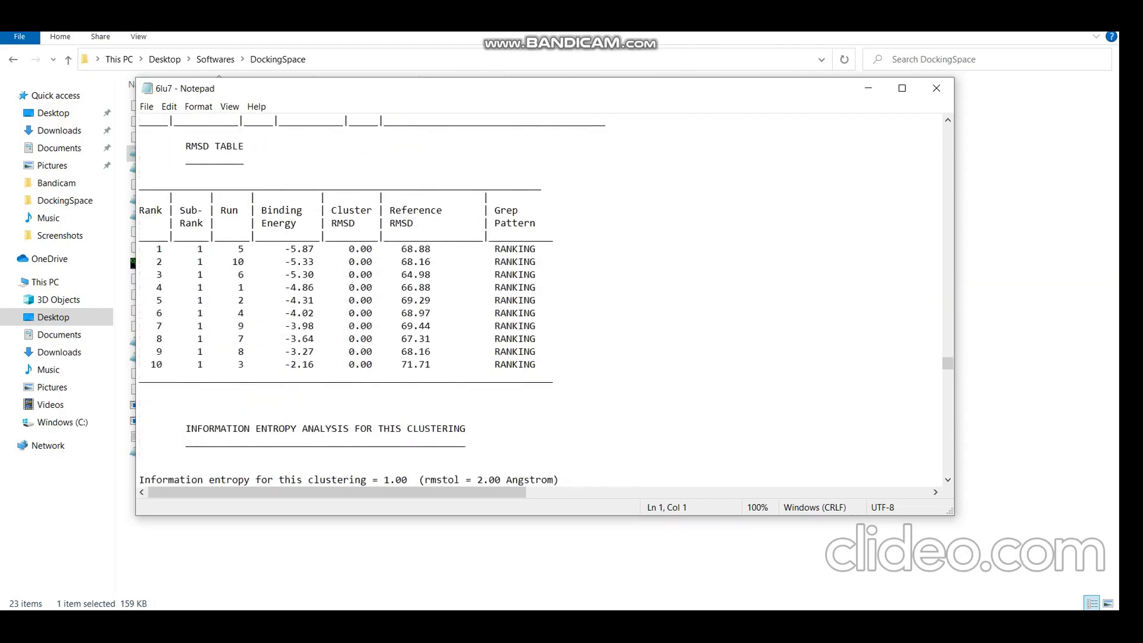
pyautogui.scroll(-11, 539, 298)
pyautogui.scroll(4, 539, 298)
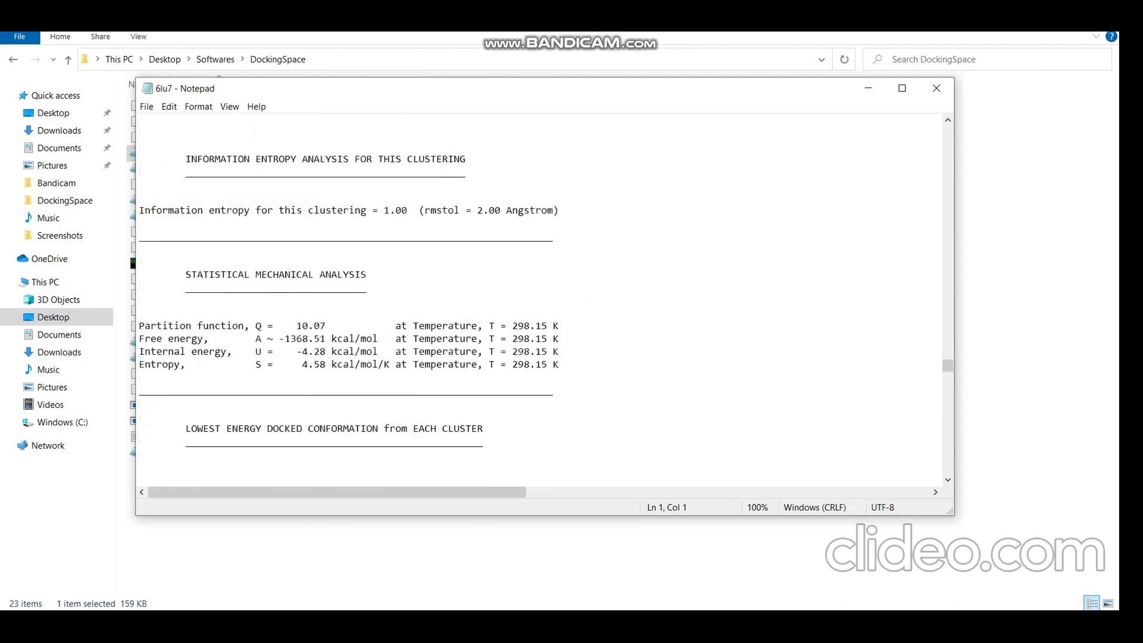
pyautogui.scroll(9, 539, 298)
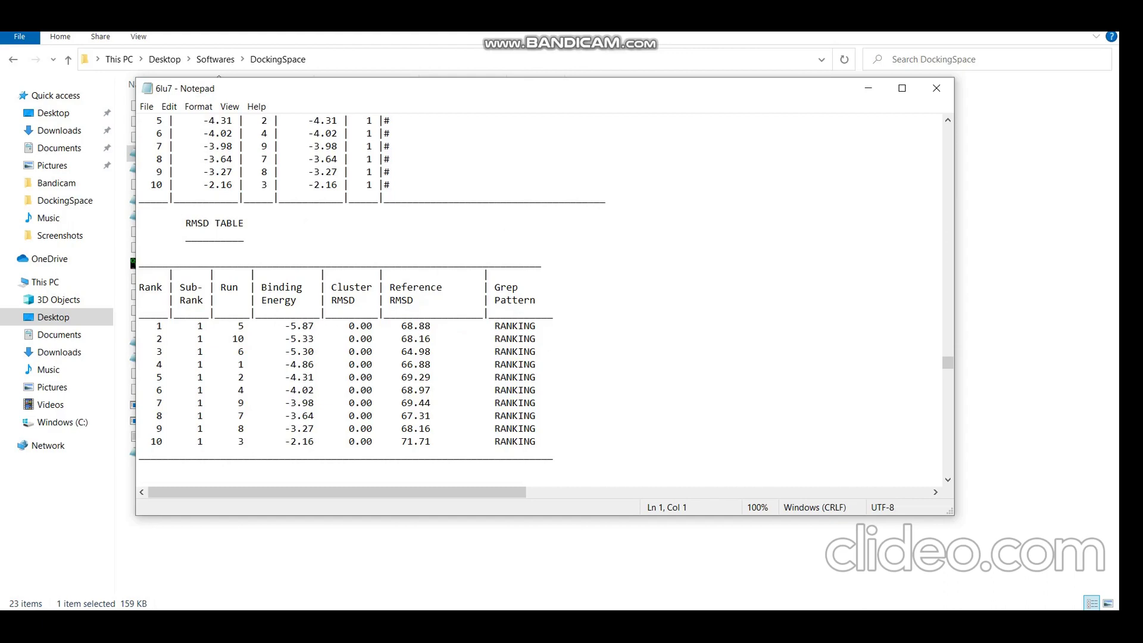
pyautogui.scroll(-1, 535, 298)
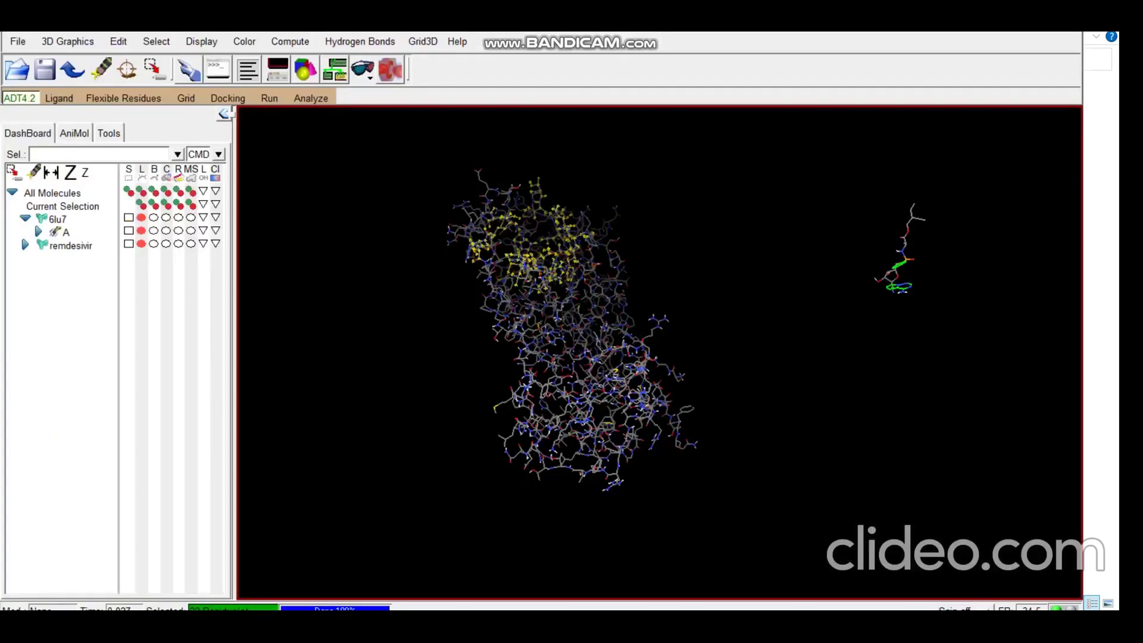
# Switch to AutoDockTools, open the docking log 6lu7.dlg for analysis and accept remdesivir-2 as the docked ligand's name.
pyautogui.click(311, 98)
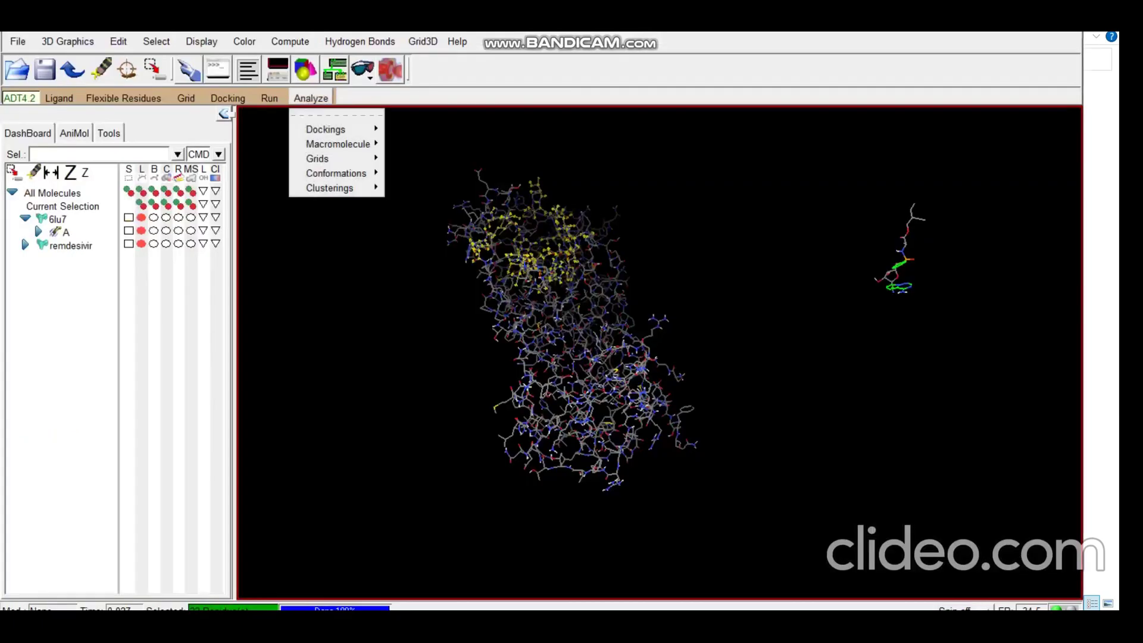
pyautogui.moveTo(325, 129)
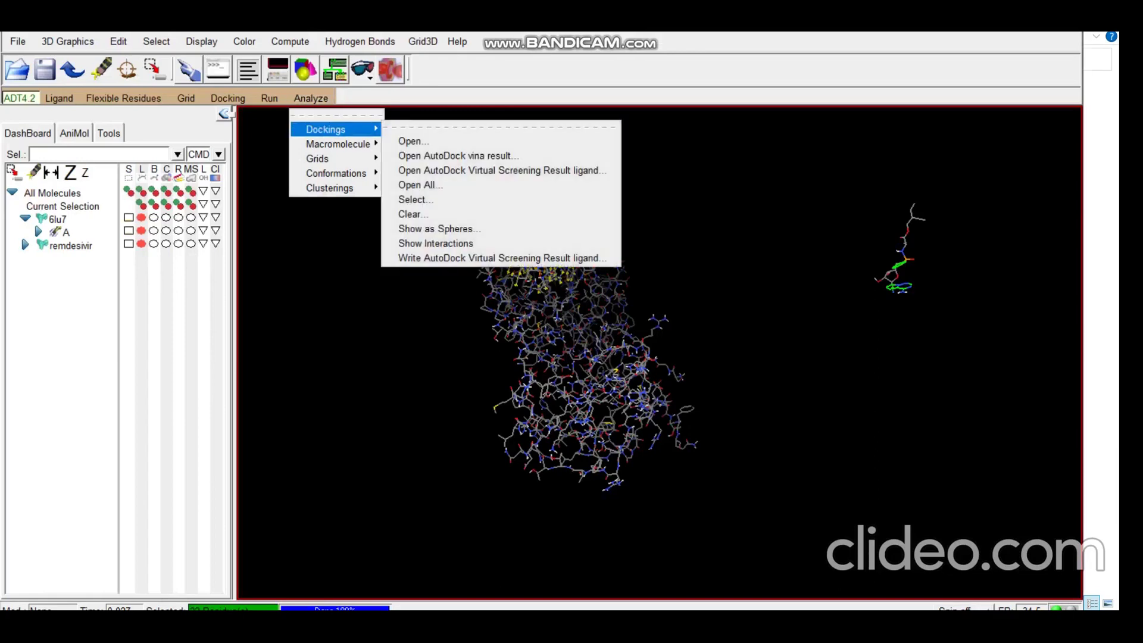
pyautogui.click(411, 141)
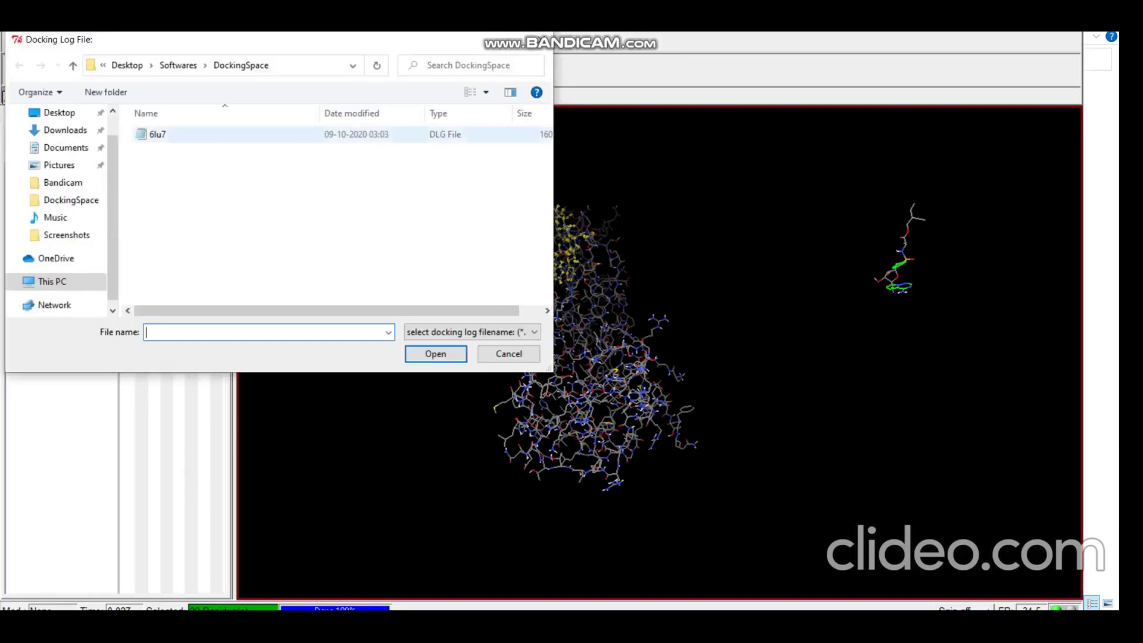
pyautogui.click(410, 137)
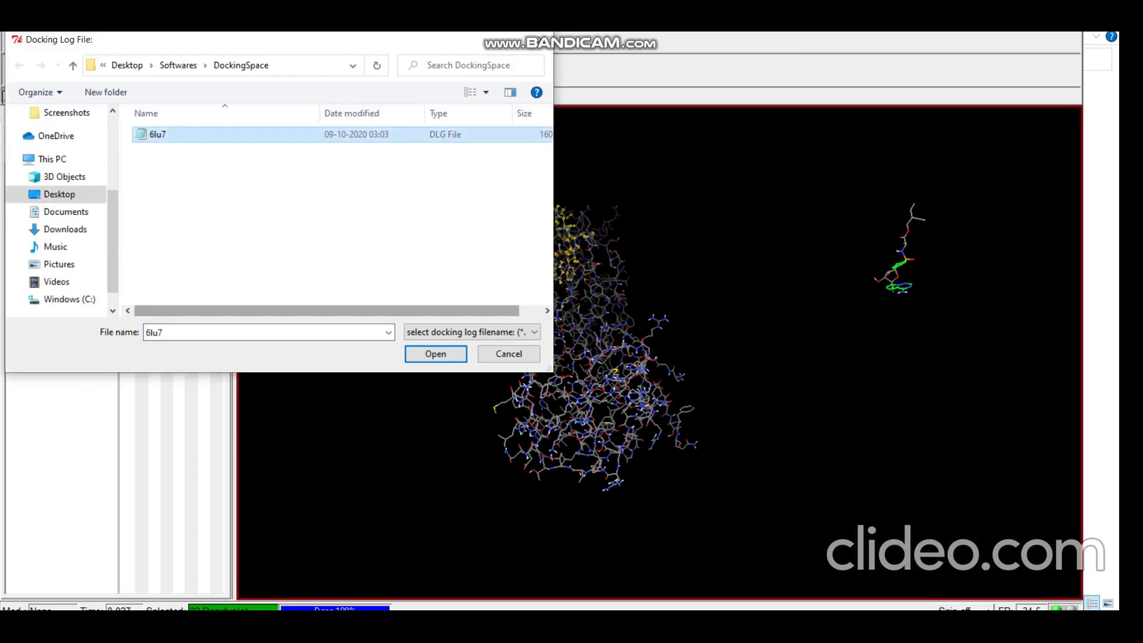
pyautogui.click(435, 354)
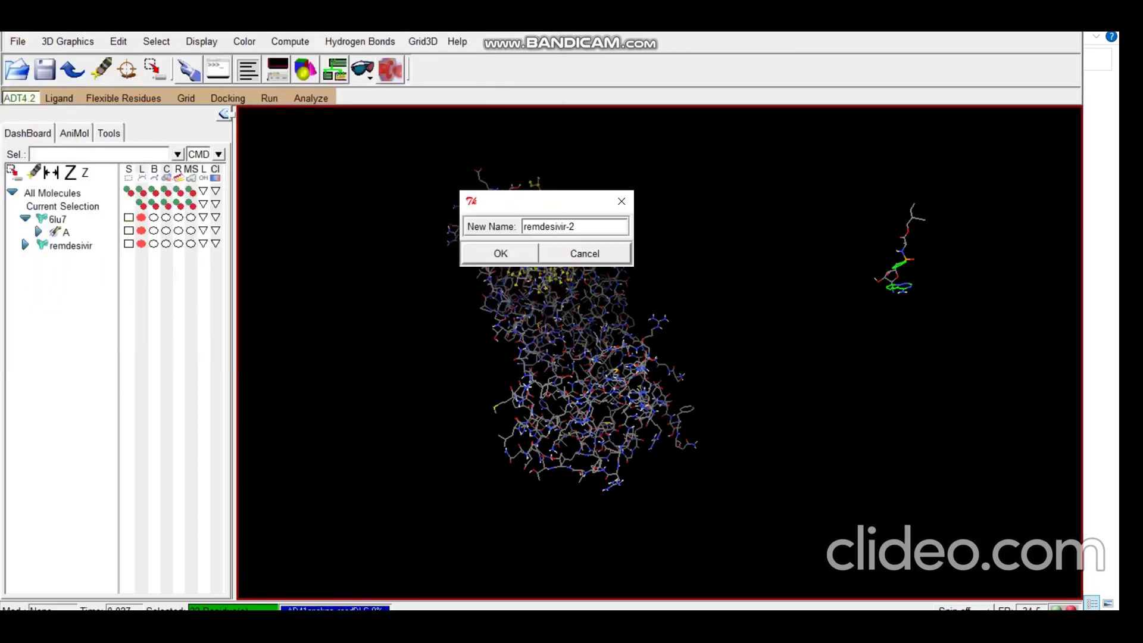
pyautogui.press('Return')
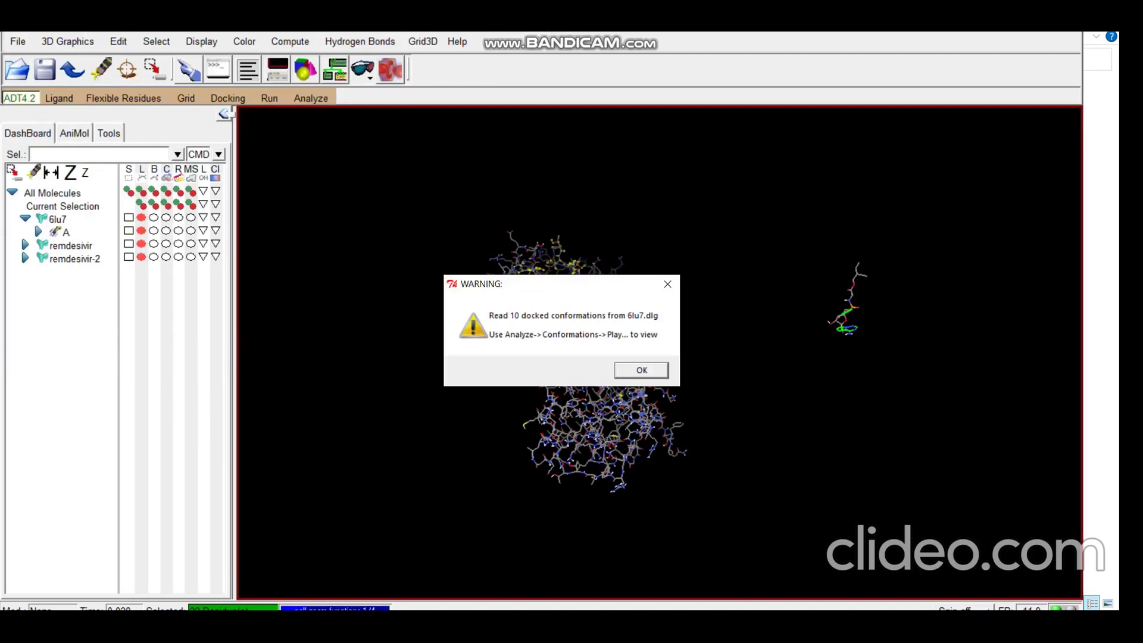
pyautogui.press('Return')
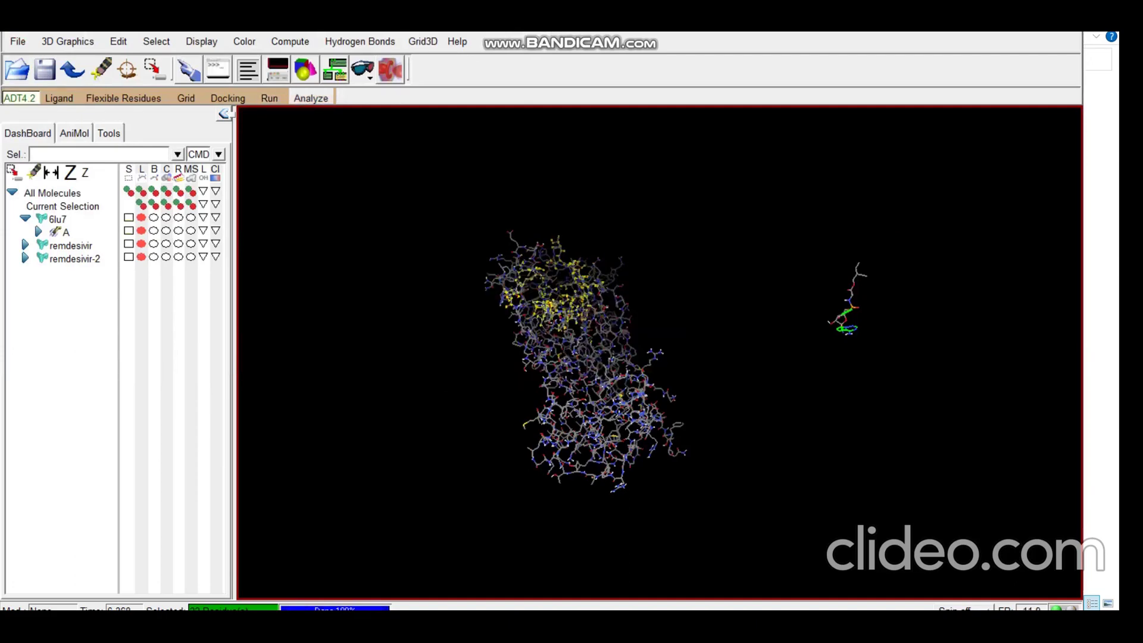
# Bring up the conformation player for the docked conformations ranked by energy.
pyautogui.click(311, 97)
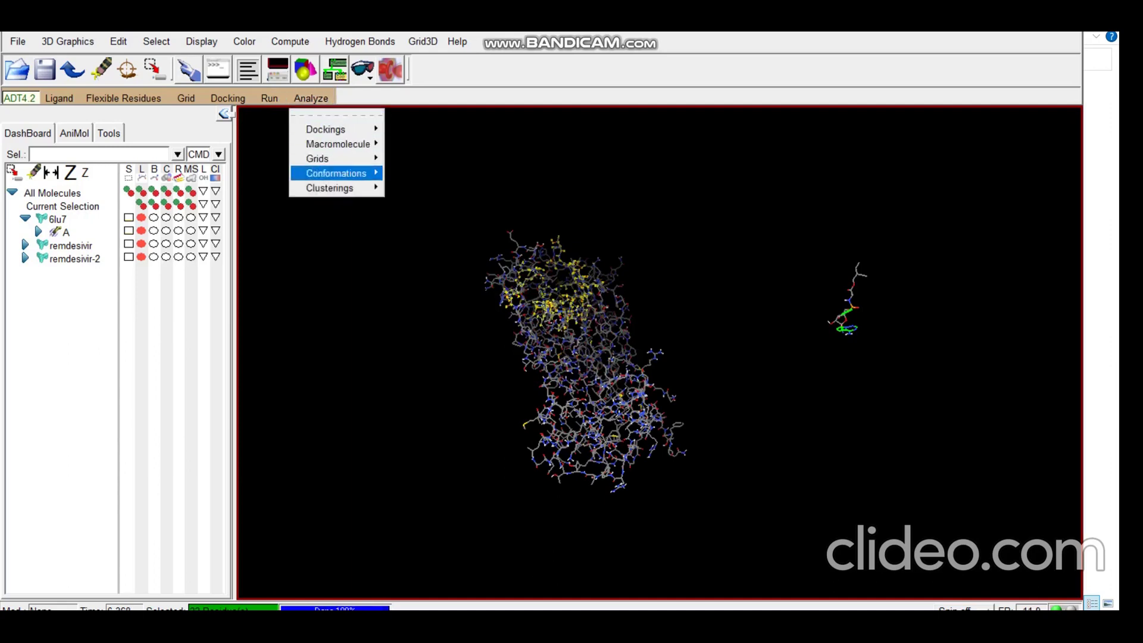
pyautogui.moveTo(336, 173)
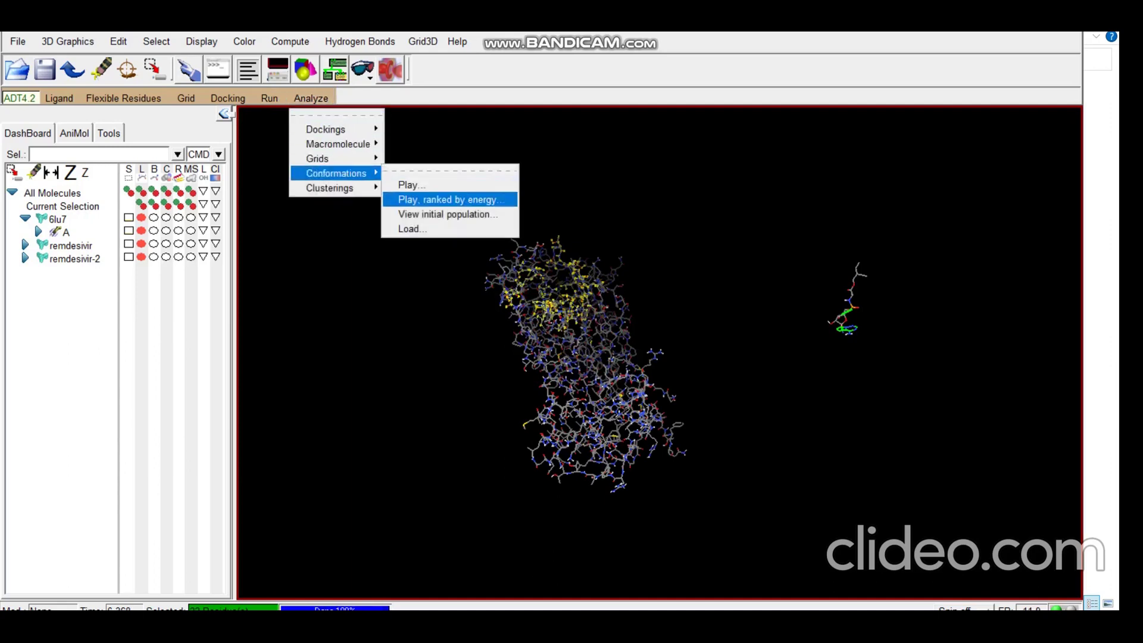
pyautogui.click(448, 200)
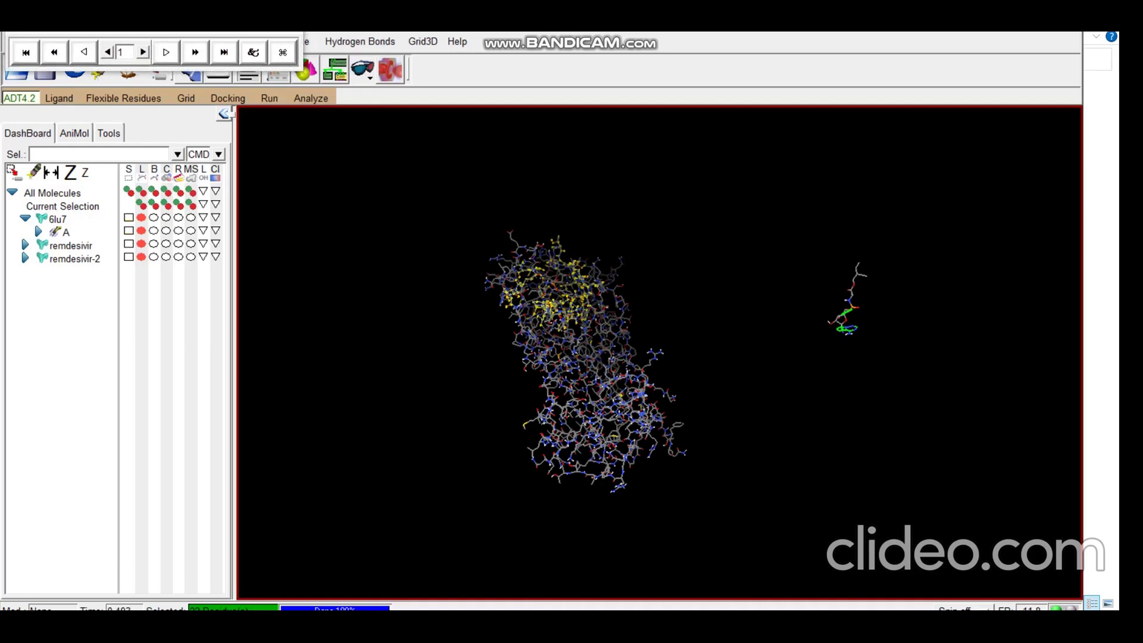
# Hide the line display of the original remdesivir and display remdesivir-2 as sticks and balls.
pyautogui.click(141, 243)
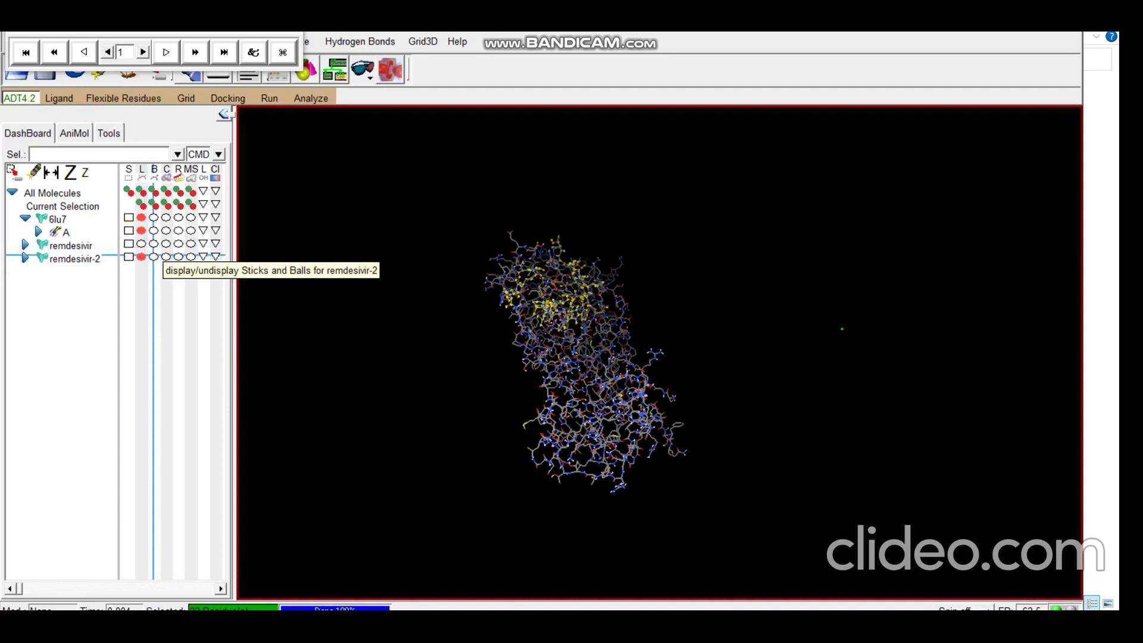
pyautogui.click(153, 257)
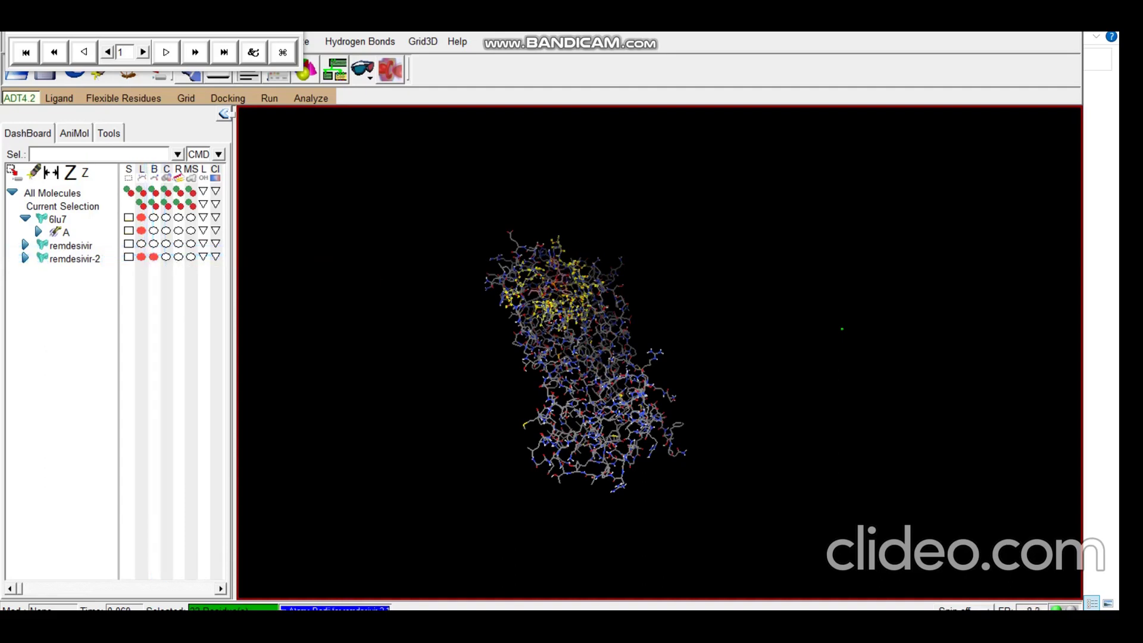
pyautogui.scroll(-4, 587, 362)
pyautogui.scroll(6, 586, 362)
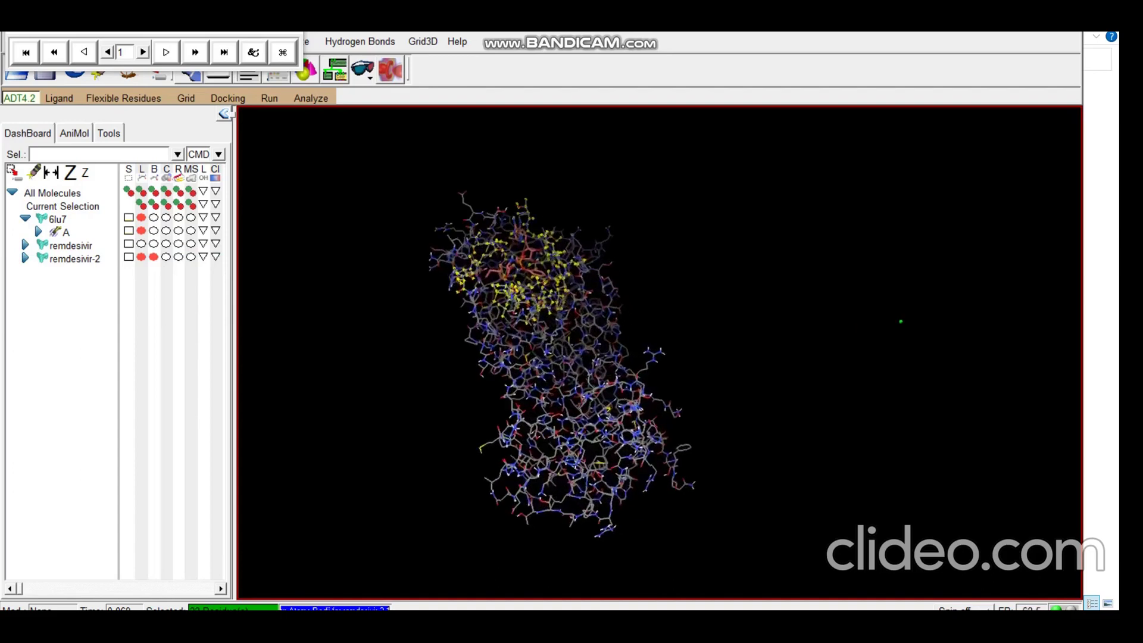
pyautogui.scroll(2, 536, 367)
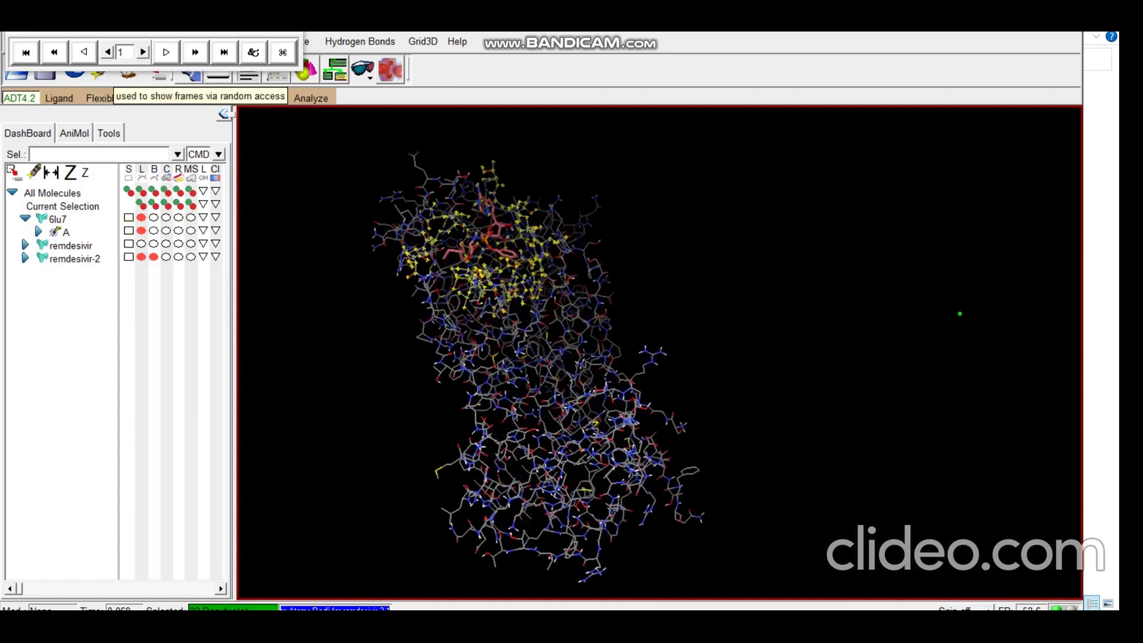
# Step forward through the energy-ranked conformations of remdesivir-2 and examine each pose in the 6lu7 binding site.
pyautogui.click(143, 52)
pyautogui.click(143, 53)
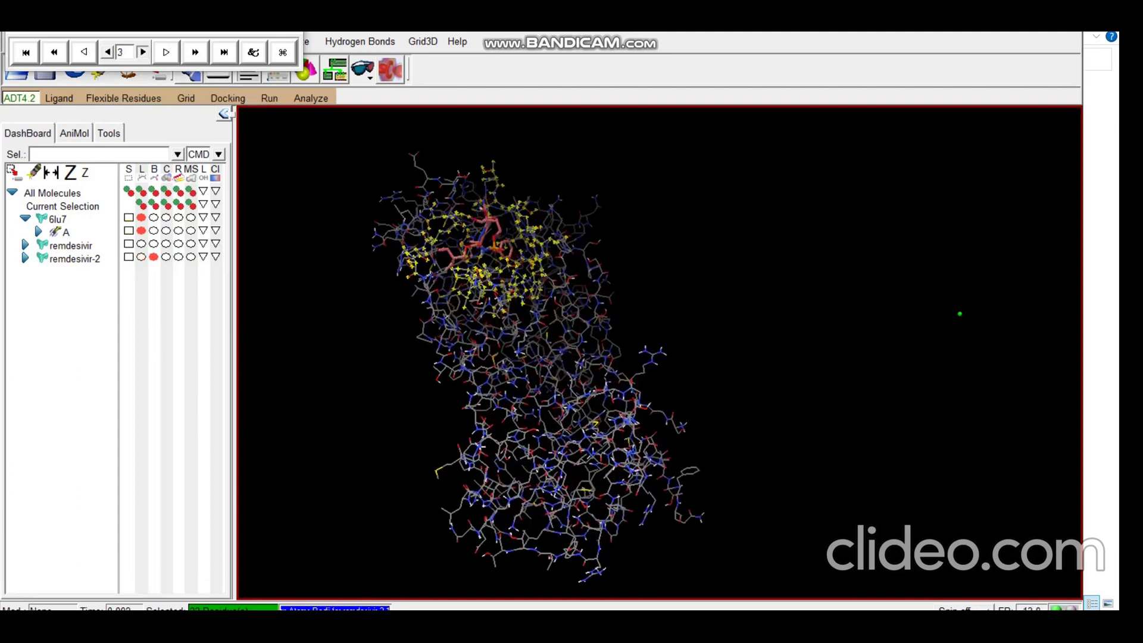
pyautogui.click(143, 53)
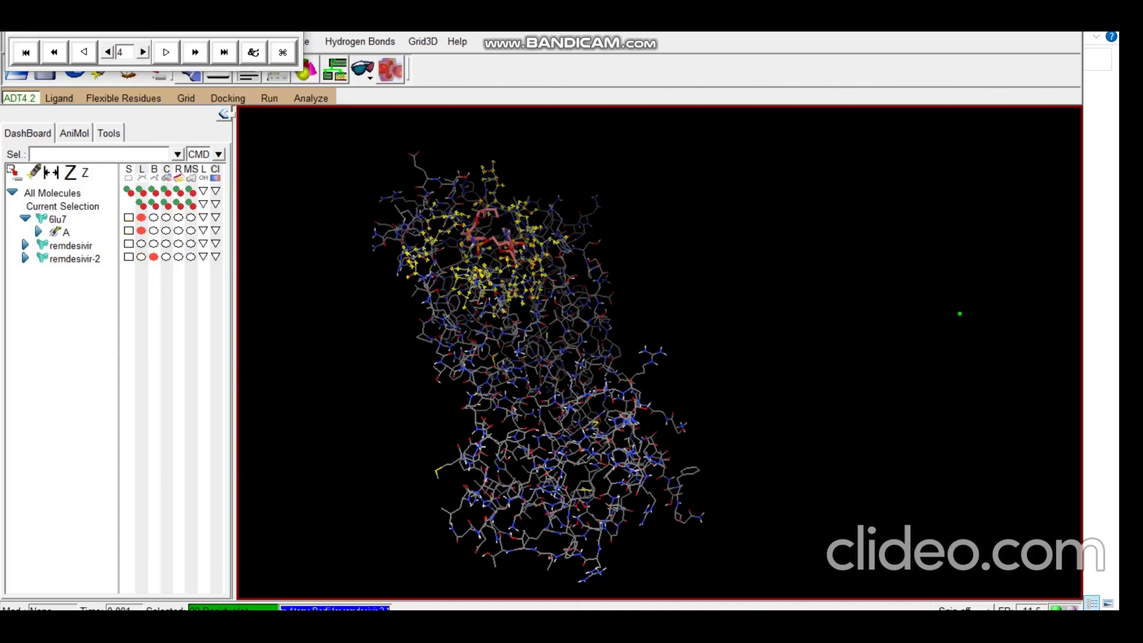
pyautogui.click(143, 52)
pyautogui.click(143, 52)
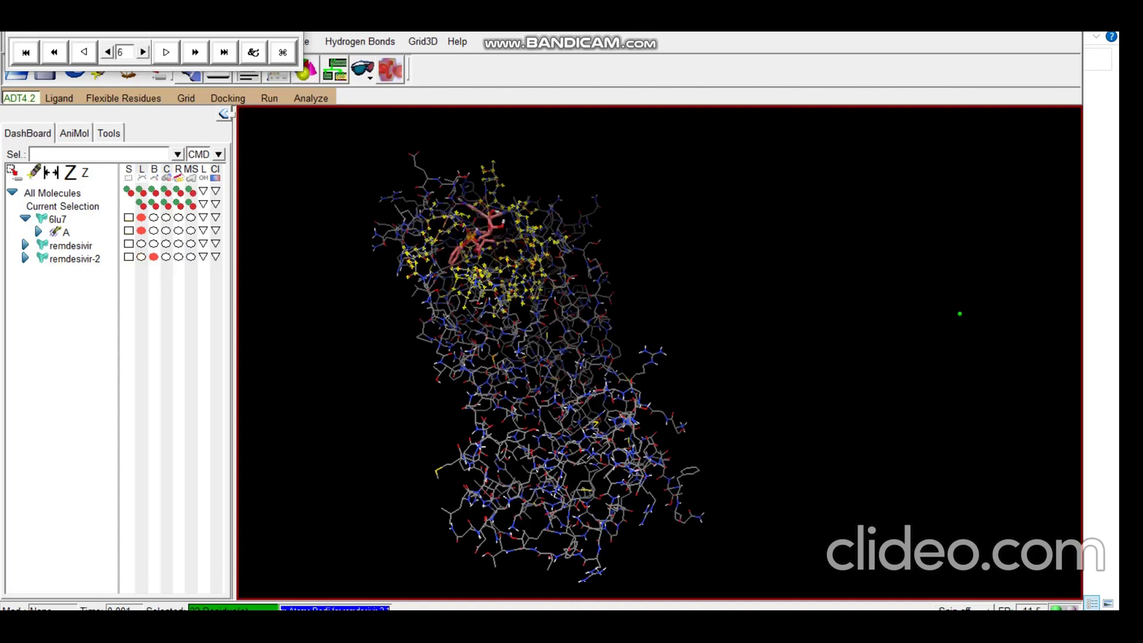
pyautogui.click(143, 52)
pyautogui.click(142, 51)
pyautogui.click(143, 52)
pyautogui.click(143, 52)
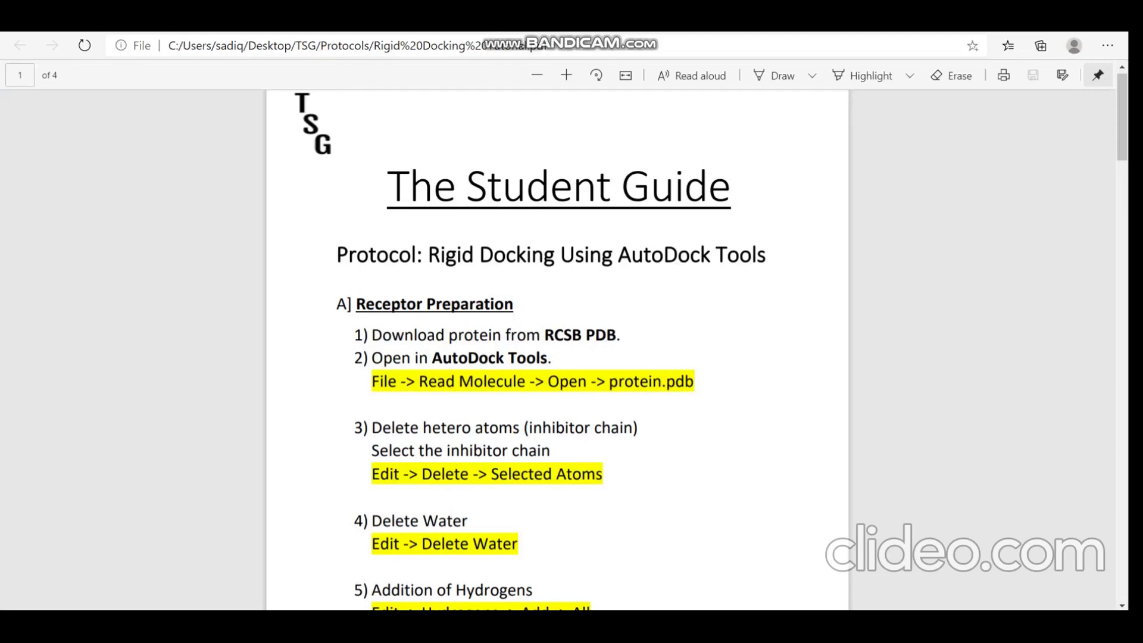
# Switch to the Rigid Docking protocol PDF in the browser and view the beginning of its first page.
pyautogui.scroll(1, 558, 350)
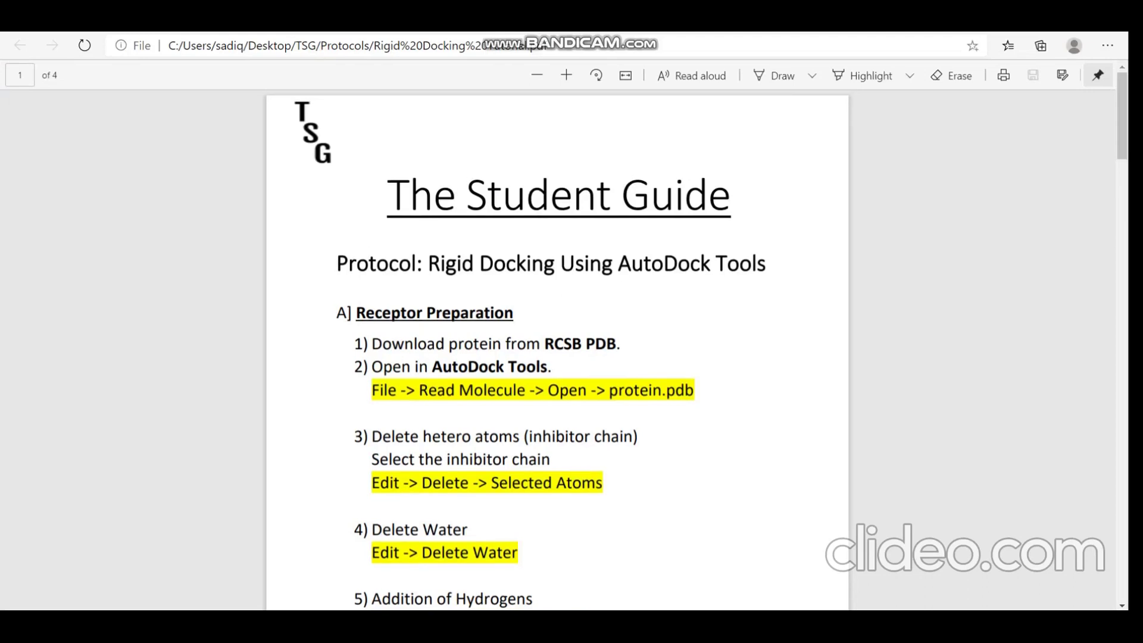